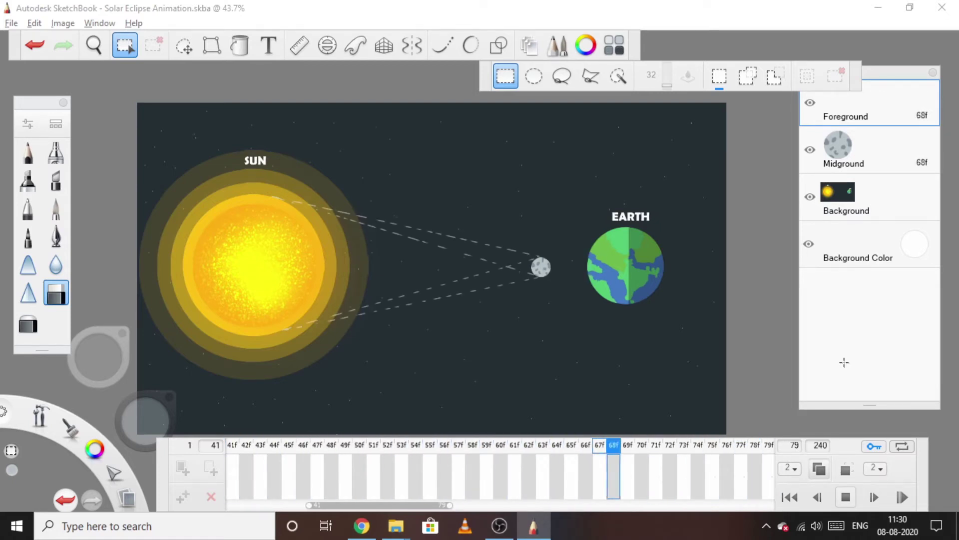
# Step: Save the animation file and play back the eclipse animation to preview it
pyautogui.click(11, 23)
pyautogui.click(23, 100)
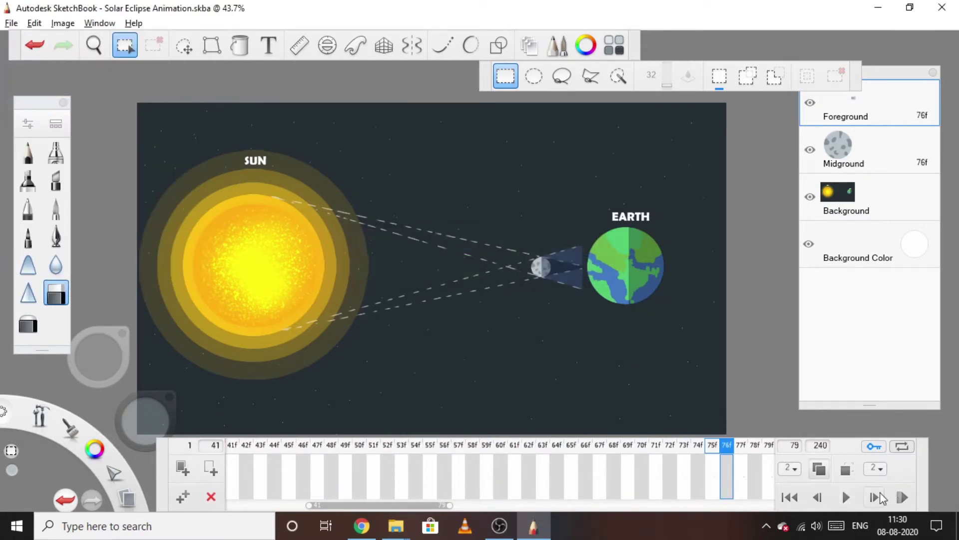
pyautogui.click(842, 500)
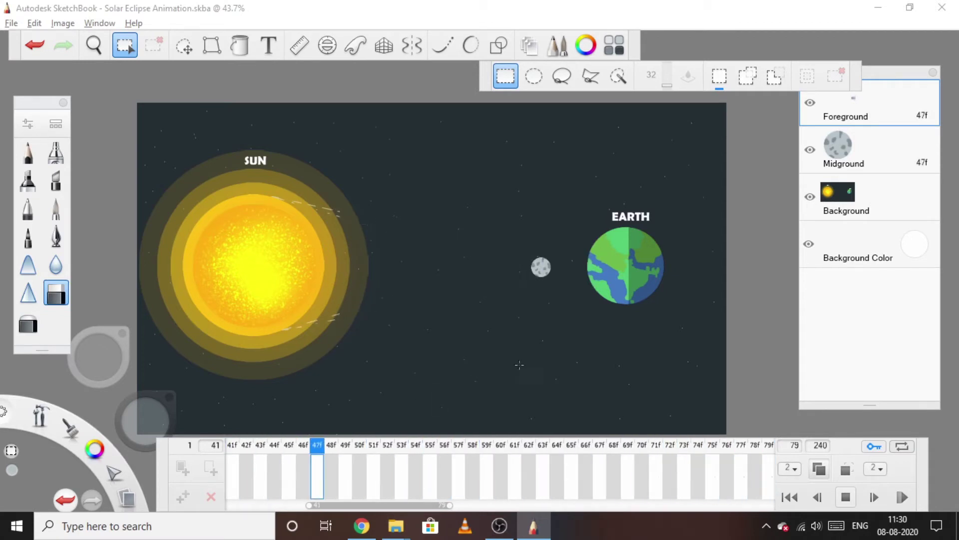
pyautogui.press('space')
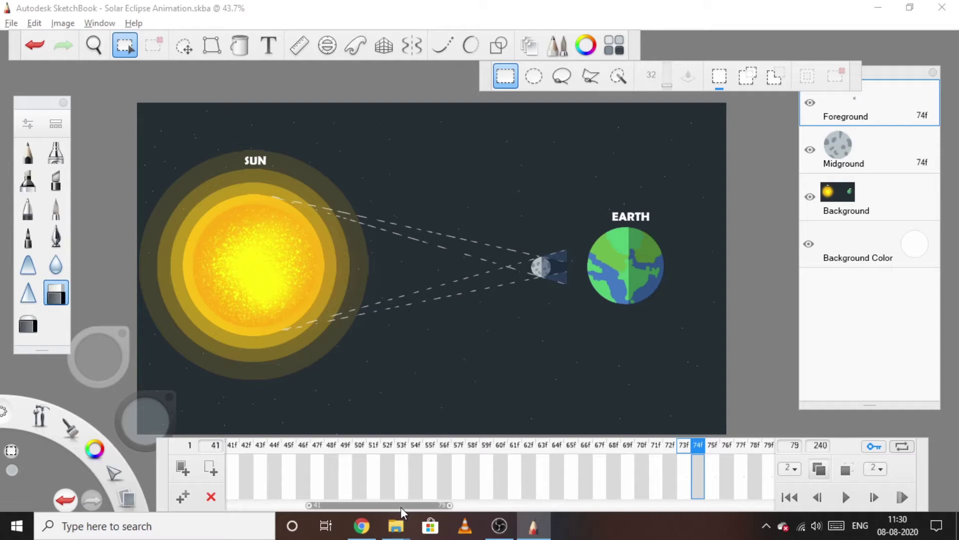
# Step: Copy the dashed rays and shadow from the Foreground layer's frame 79 into the Midground layer's frame 81
pyautogui.moveTo(401, 506); pyautogui.dragTo(483, 500)
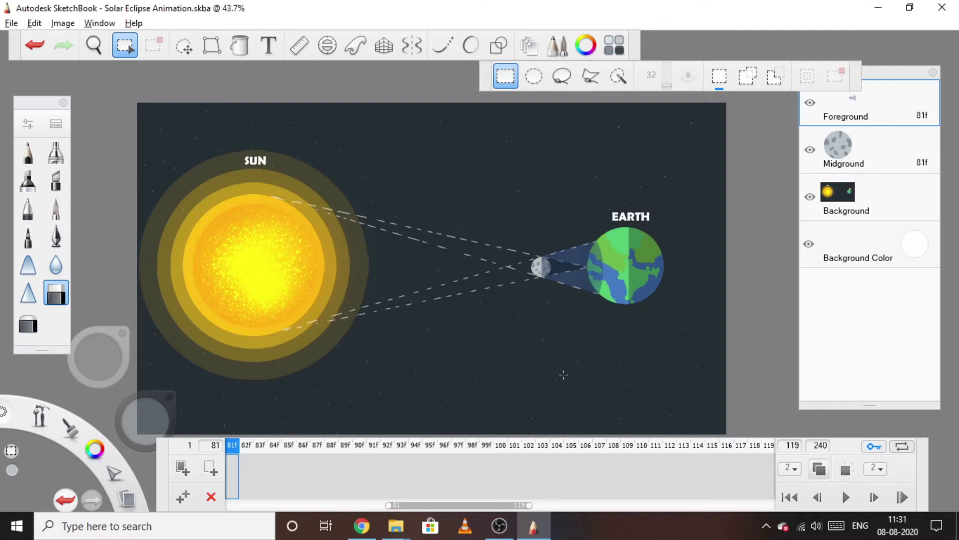
pyautogui.moveTo(501, 503); pyautogui.dragTo(494, 502)
pyautogui.click(247, 445)
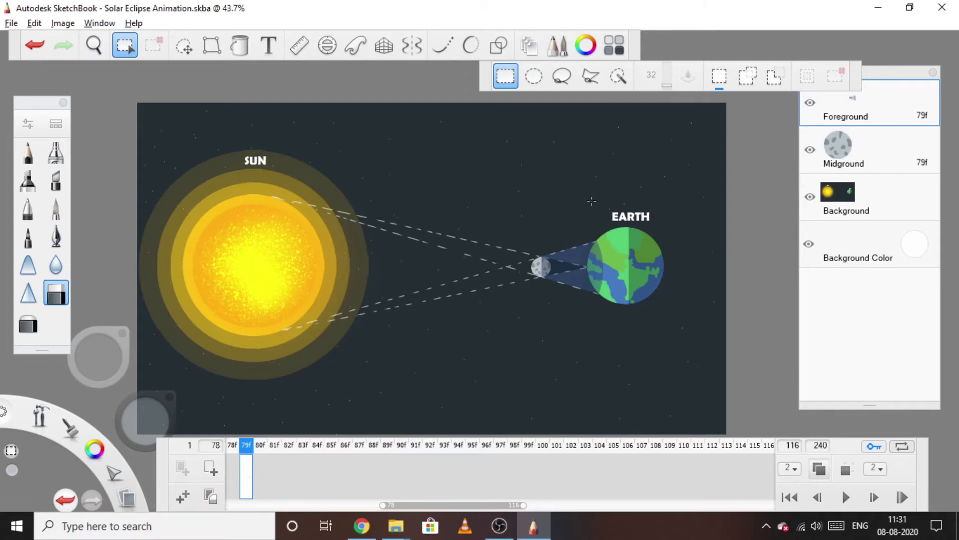
pyautogui.moveTo(687, 155); pyautogui.dragTo(222, 377)
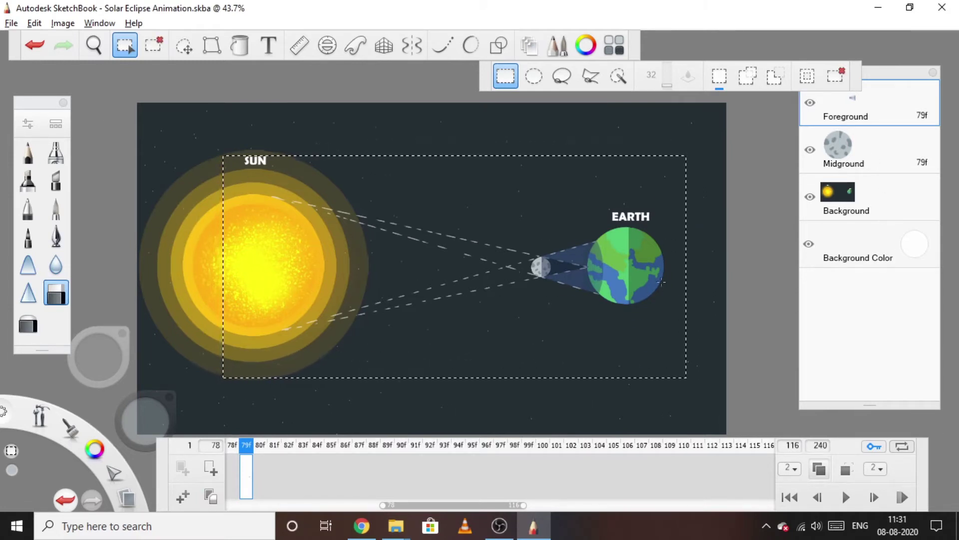
pyautogui.click(275, 446)
pyautogui.click(883, 157)
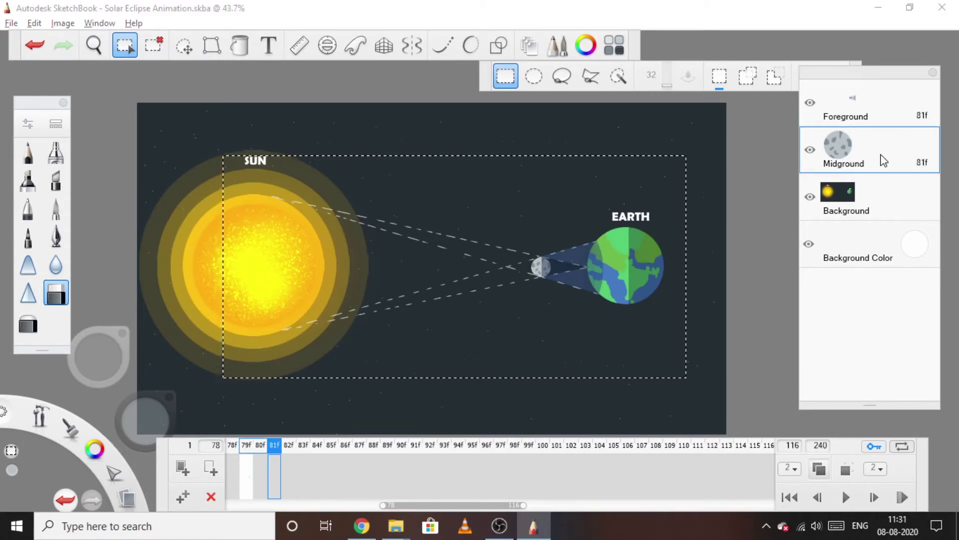
pyautogui.press('v')
pyautogui.moveTo(605, 268); pyautogui.dragTo(349, 391)
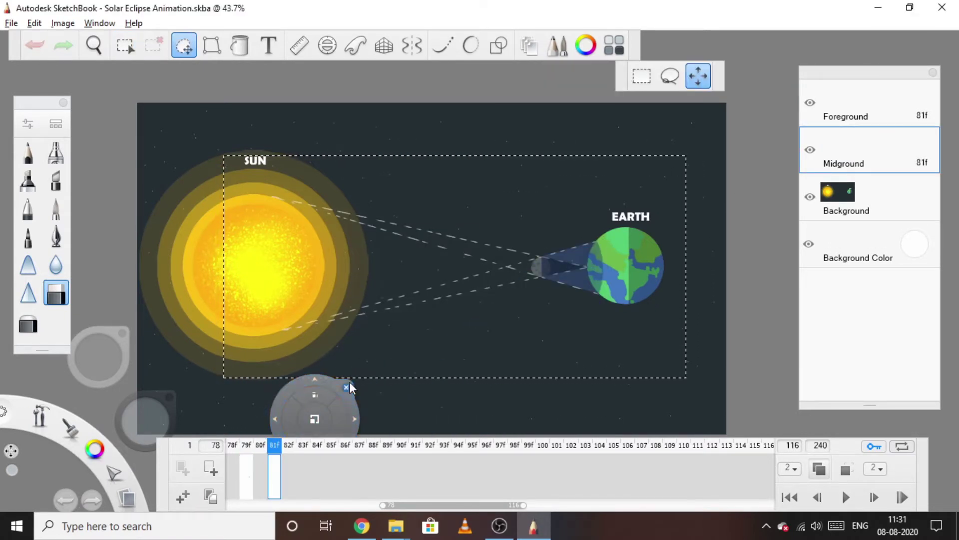
pyautogui.press('Return')
# Step: Copy the moon from the Midground layer's frame 79 and paste it into frame 81 of the same layer
pyautogui.press(',')
pyautogui.press(',')
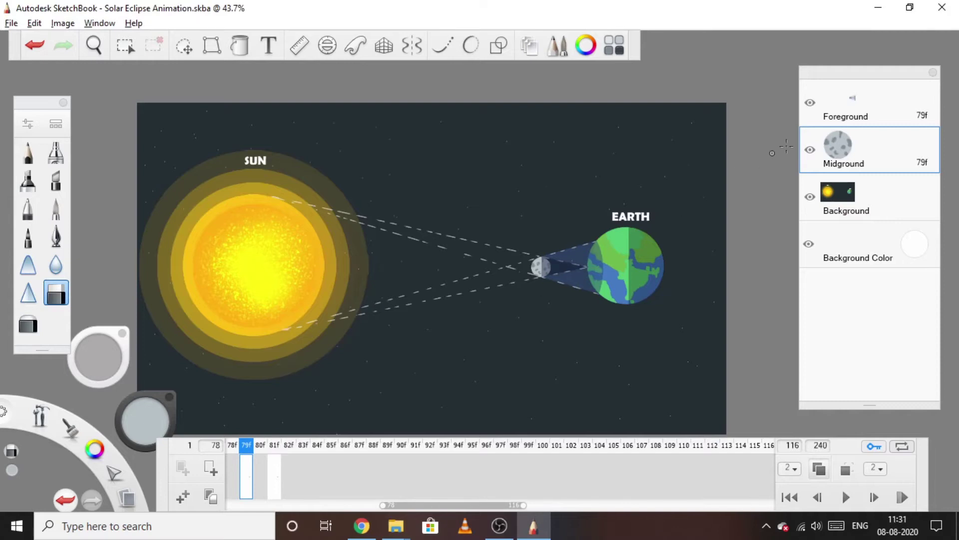
pyautogui.hotkey('ctrl', 'z')
pyautogui.click(125, 45)
pyautogui.moveTo(594, 240); pyautogui.dragTo(506, 320)
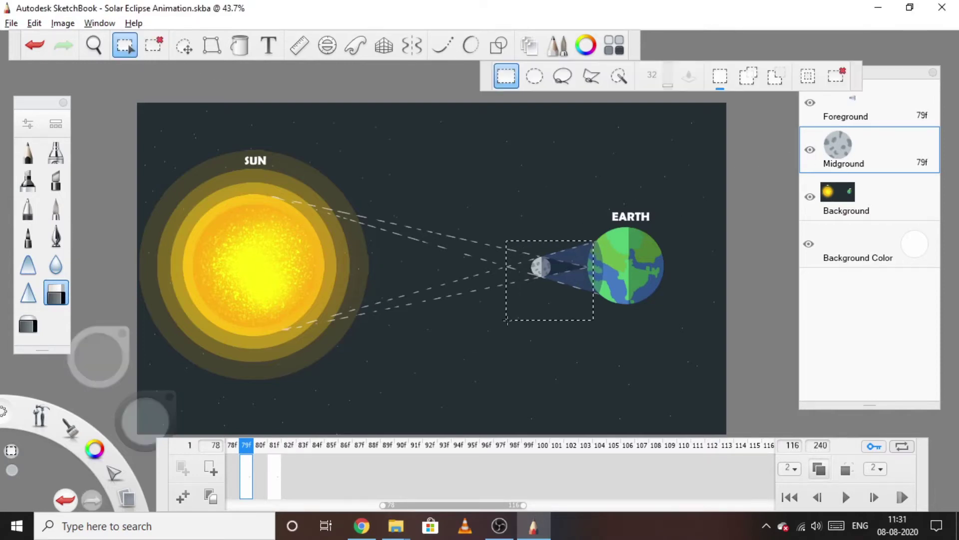
pyautogui.press('.')
pyautogui.press('.')
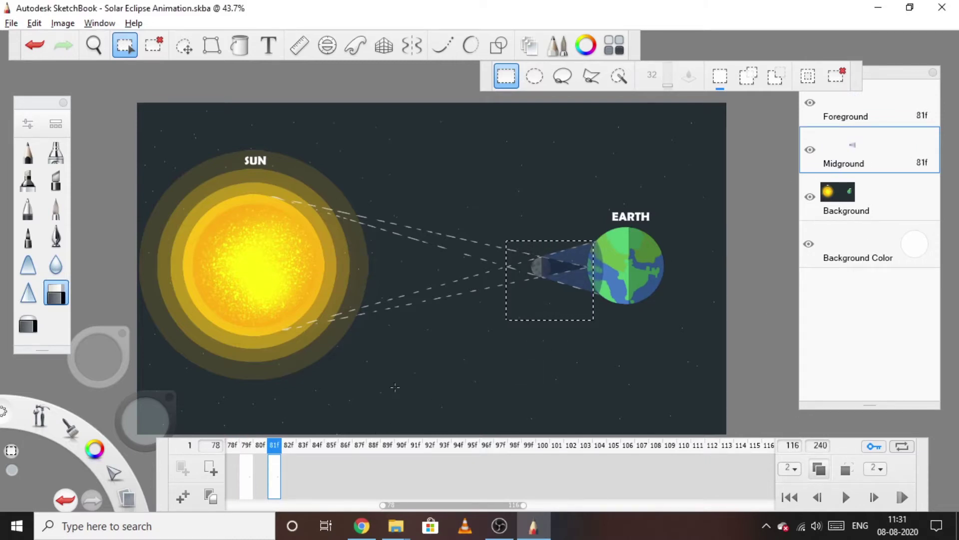
pyautogui.press('Escape')
pyautogui.hotkey('ctrl', 'v')
pyautogui.click(420, 372)
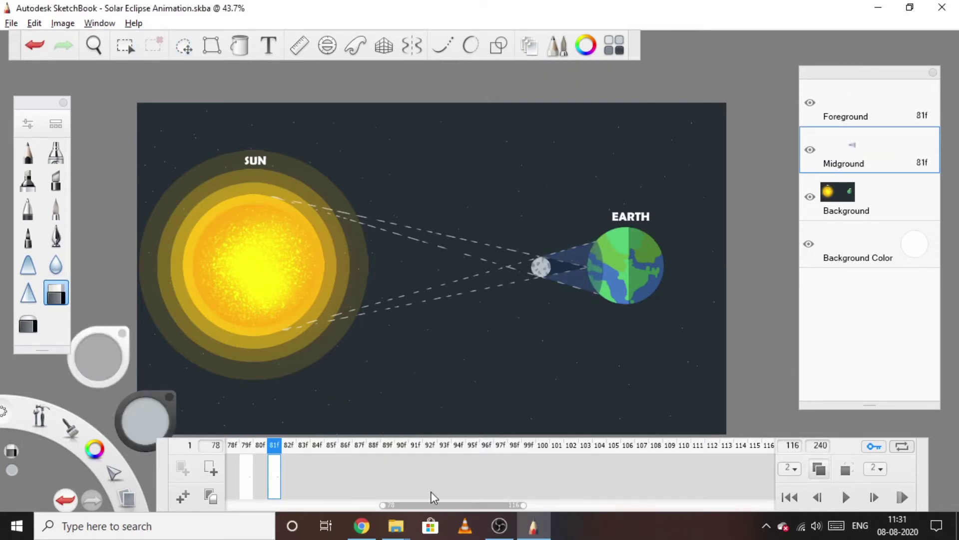
# Step: Toggle the Midground layer's visibility to check the combined moon, rays and shadow artwork on frame 81
pyautogui.hscroll(3, 427, 508)
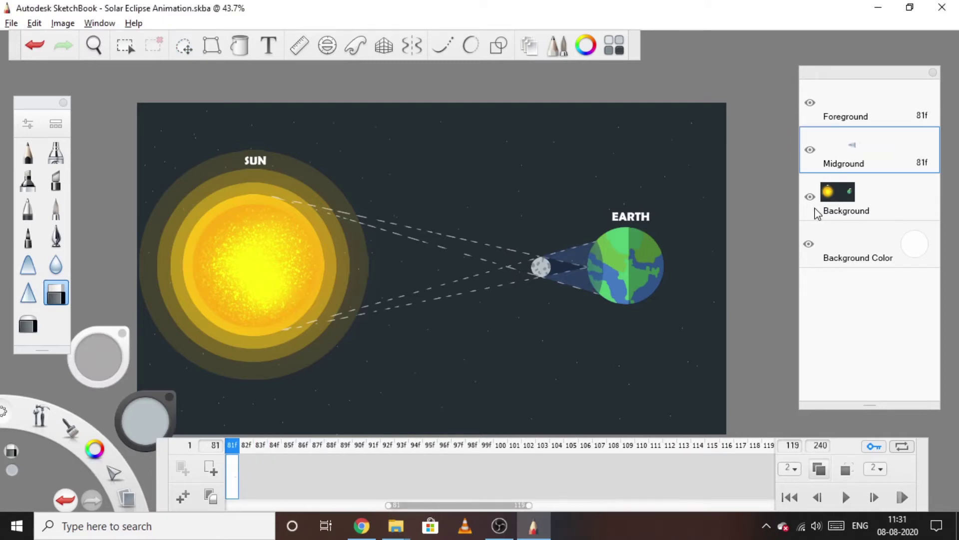
pyautogui.click(810, 150)
pyautogui.click(810, 150)
pyautogui.click(810, 150)
pyautogui.click(810, 150)
pyautogui.click(810, 149)
pyautogui.click(811, 150)
# Step: Copy the moon, rays and shadow from Midground frame 81 and paste them into every second frame from 83 to 119
pyautogui.click(126, 46)
pyautogui.moveTo(640, 193); pyautogui.dragTo(236, 357)
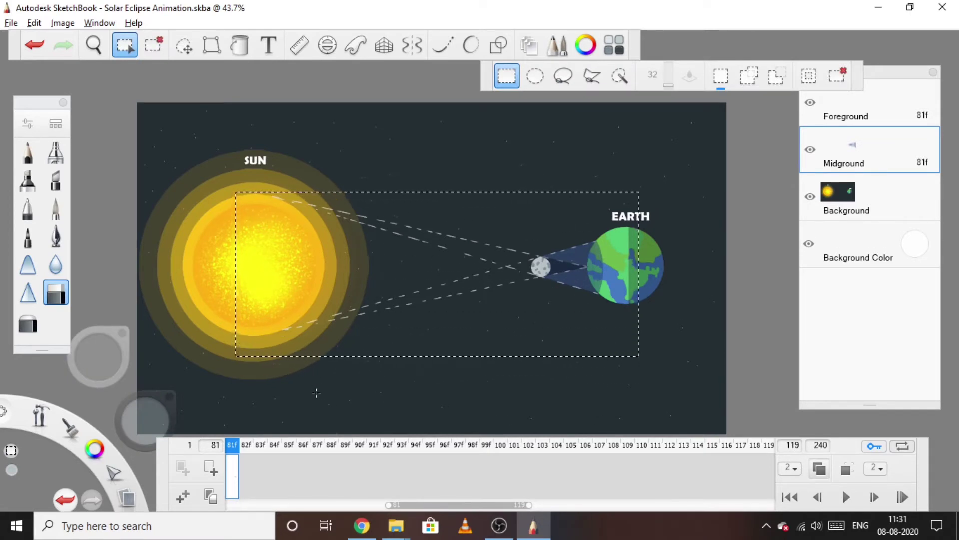
pyautogui.click(263, 462)
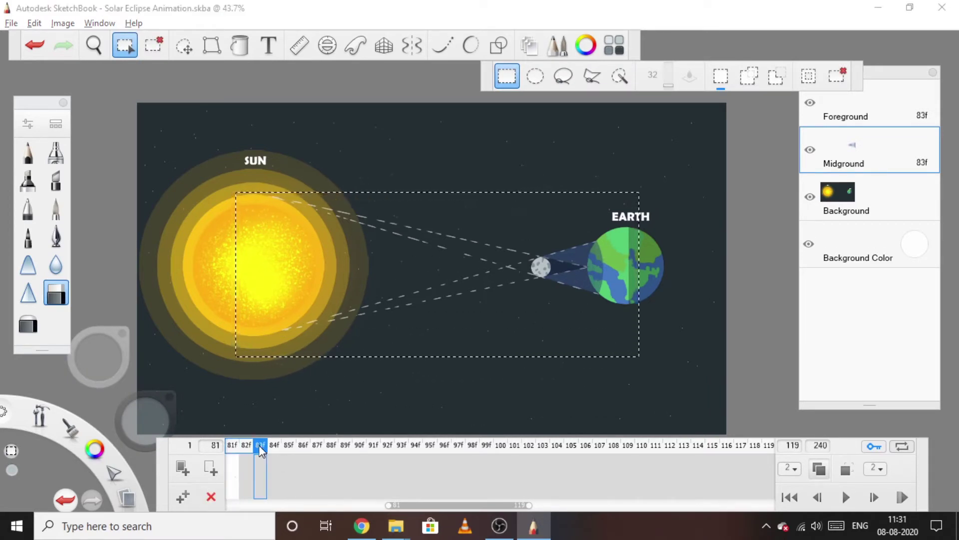
pyautogui.press('v')
pyautogui.click(288, 446)
pyautogui.press('v')
pyautogui.click(318, 453)
pyautogui.press('v')
pyautogui.click(345, 450)
pyautogui.press('v')
pyautogui.click(373, 450)
pyautogui.press('v')
pyautogui.click(402, 450)
pyautogui.press('v')
pyautogui.click(429, 449)
pyautogui.press('v')
pyautogui.press('v')
pyautogui.click(458, 449)
pyautogui.press('v')
pyautogui.press('v')
pyautogui.click(487, 450)
pyautogui.press('v')
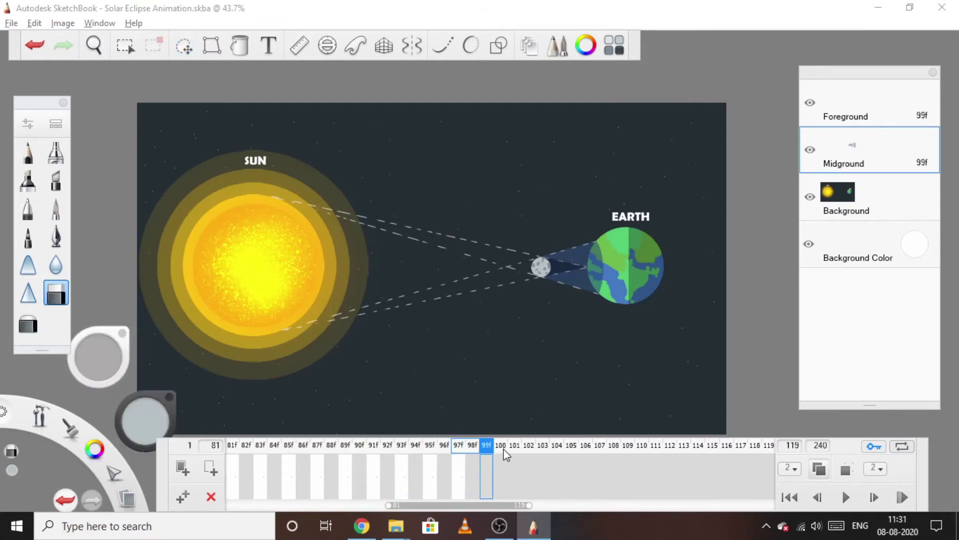
pyautogui.press('v')
pyautogui.click(515, 450)
pyautogui.press('v')
pyautogui.press('v')
pyautogui.press('v')
pyautogui.click(543, 450)
pyautogui.press('v')
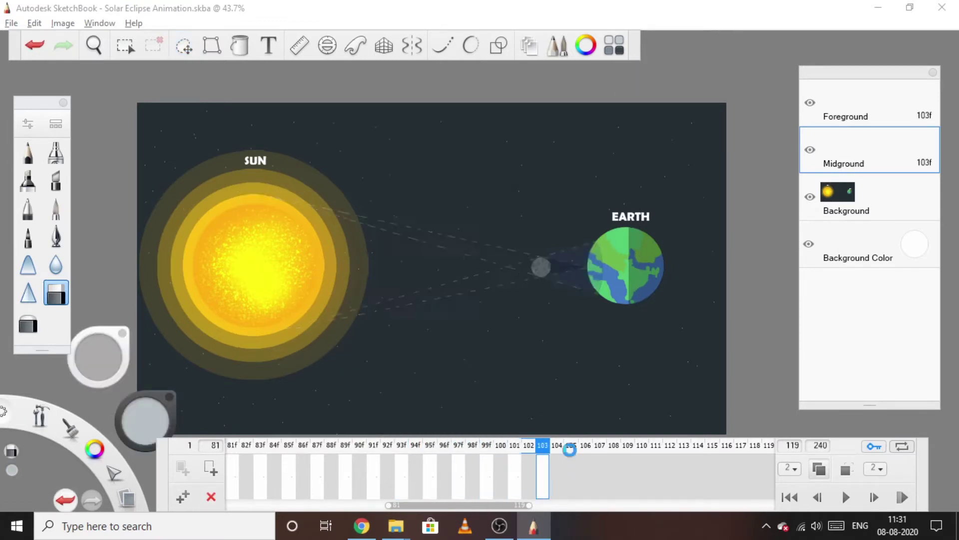
pyautogui.click(573, 451)
pyautogui.press('v')
pyautogui.press('v')
pyautogui.click(600, 451)
pyautogui.press('v')
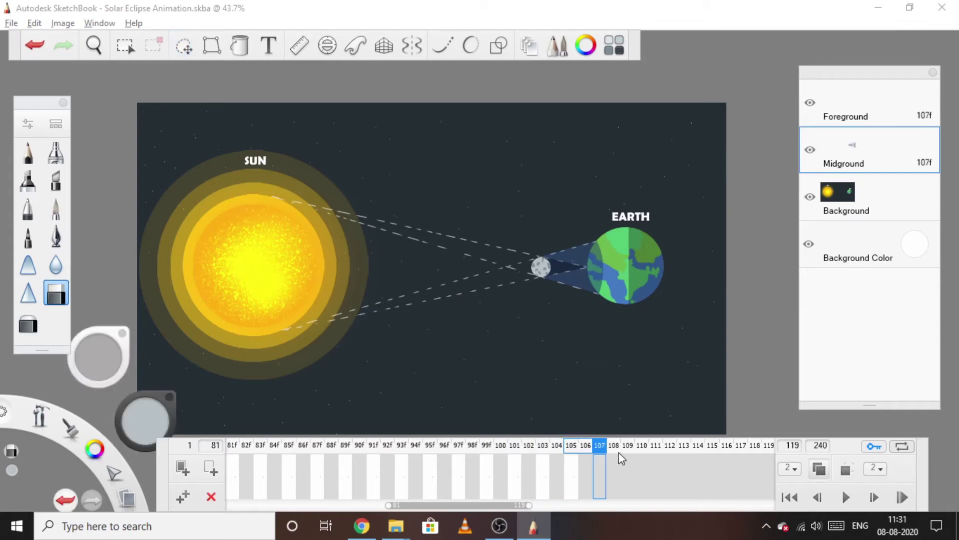
pyautogui.press('v')
pyautogui.click(627, 449)
pyautogui.press('v')
pyautogui.press('v')
pyautogui.click(655, 450)
pyautogui.press('v')
pyautogui.press('v')
pyautogui.click(684, 449)
pyautogui.press('v')
pyautogui.press('v')
pyautogui.click(713, 449)
pyautogui.press('v')
pyautogui.press('v')
pyautogui.click(743, 450)
pyautogui.press('v')
pyautogui.press('v')
pyautogui.click(768, 449)
pyautogui.press('v')
pyautogui.press('v')
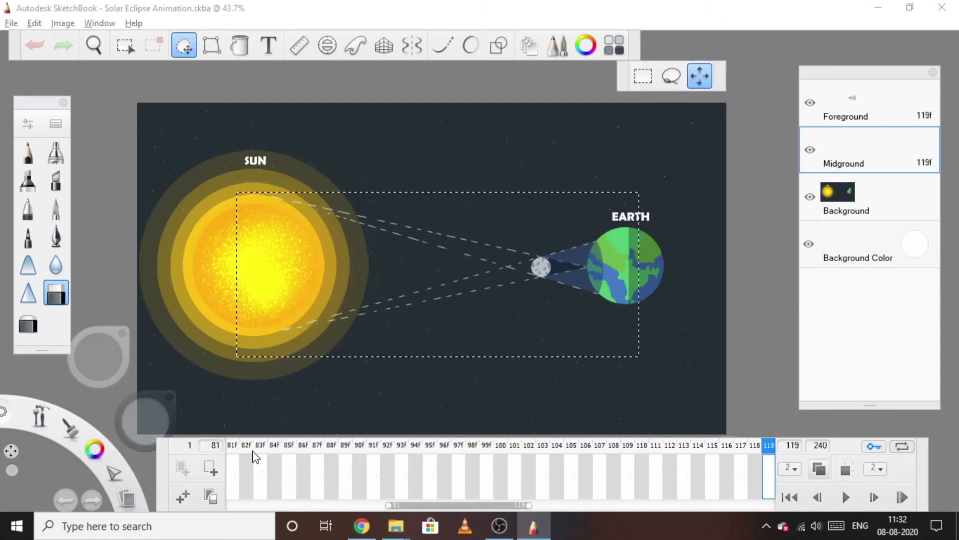
# Step: Make the Foreground layer active, check frames 81 to 87, and return to frame 81
pyautogui.click(232, 448)
pyautogui.press('v')
pyautogui.click(885, 102)
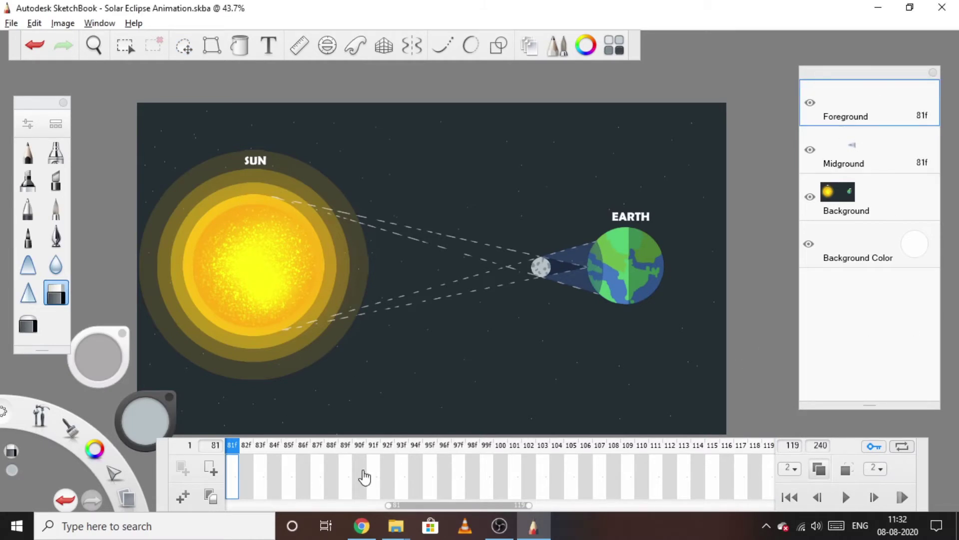
pyautogui.click(260, 444)
pyautogui.click(289, 444)
pyautogui.click(316, 449)
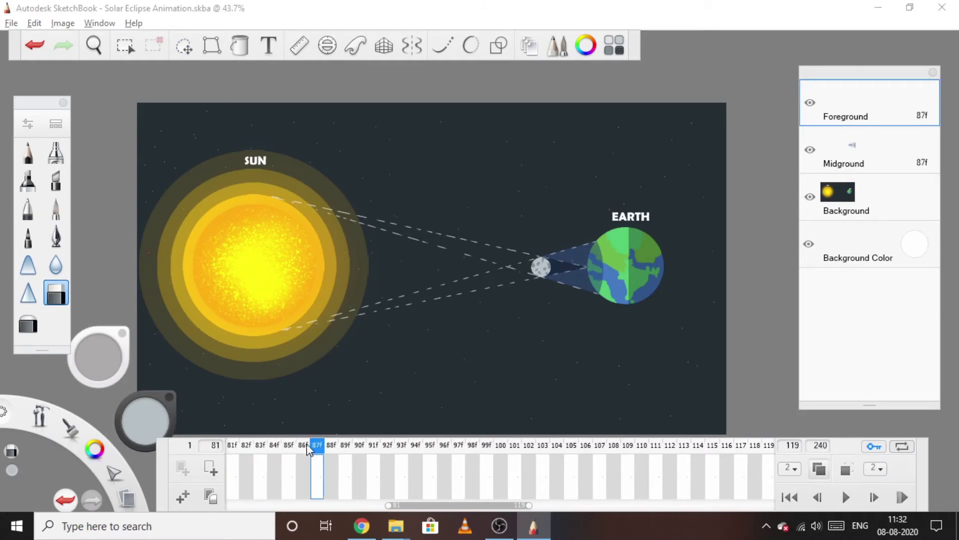
pyautogui.click(233, 446)
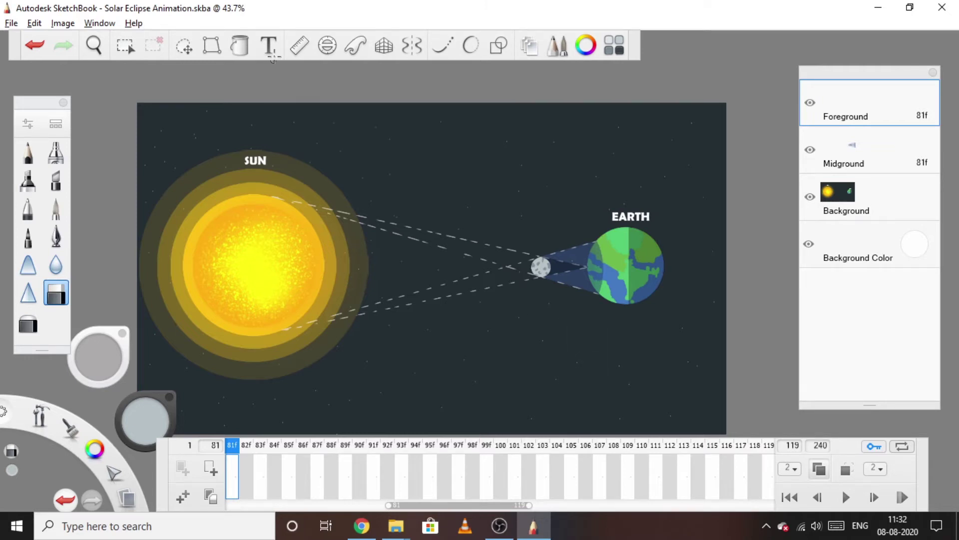
# Step: Add the text "Total Eclipse" in white Candara Light, size 36, on the Foreground layer's frame 81
pyautogui.click(269, 45)
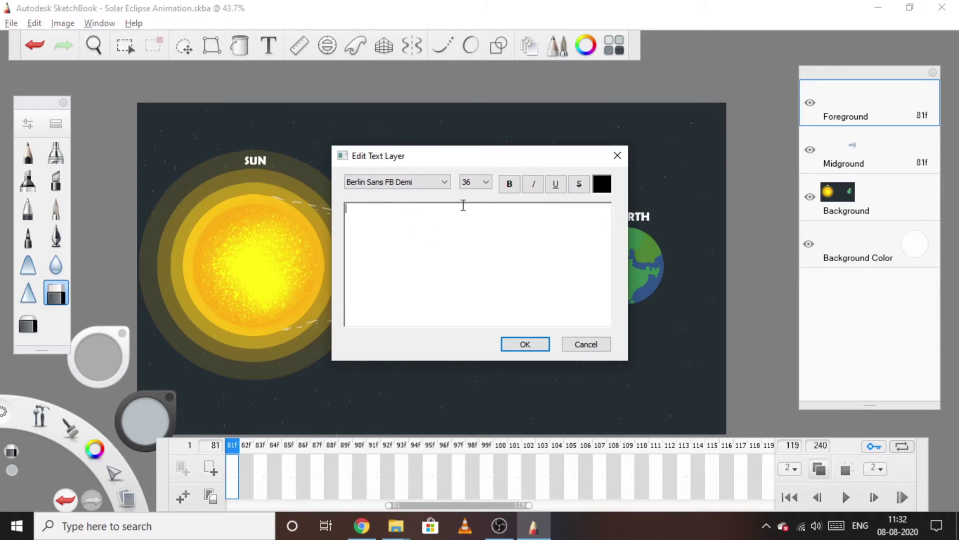
pyautogui.moveTo(474, 161); pyautogui.dragTo(465, 161)
pyautogui.write('Total')
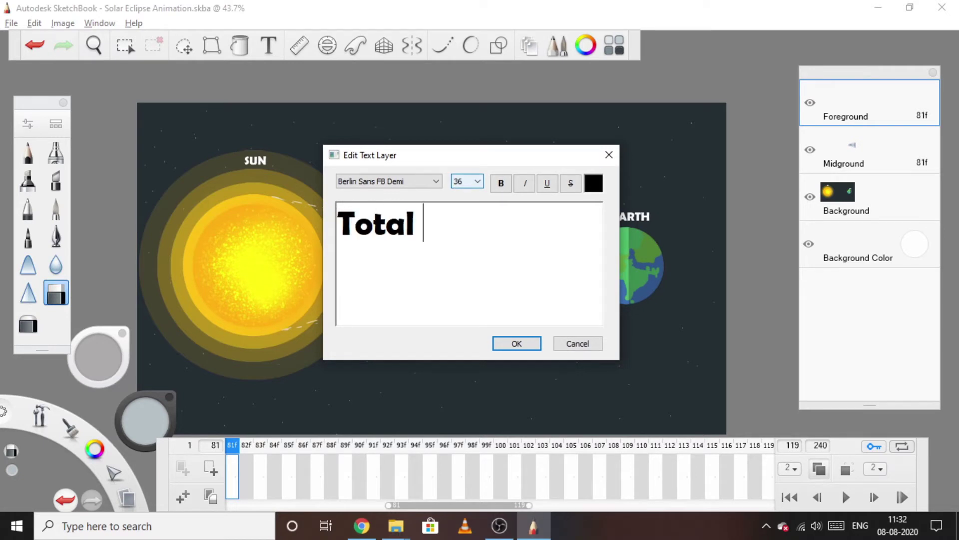
pyautogui.write(' Eclipse')
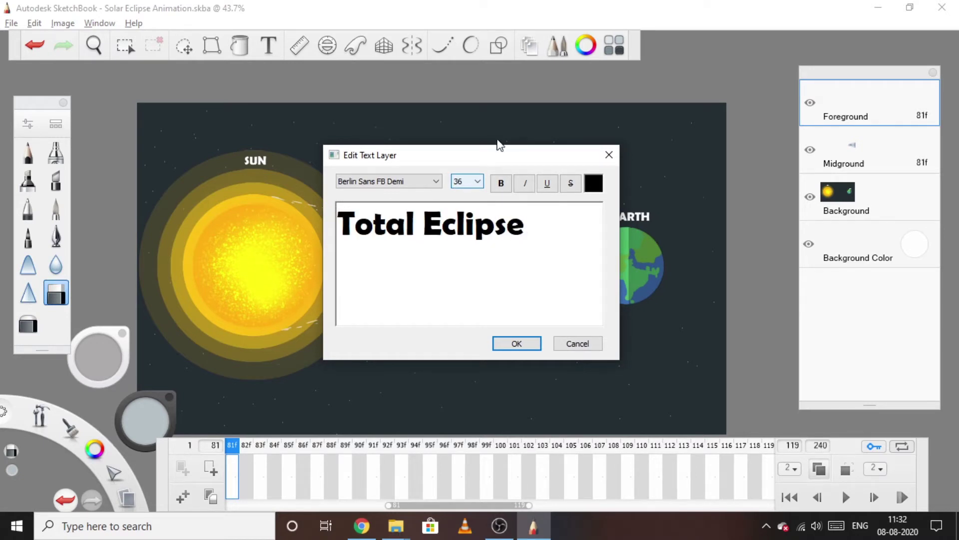
pyautogui.moveTo(531, 218); pyautogui.dragTo(312, 227)
pyautogui.click(593, 190)
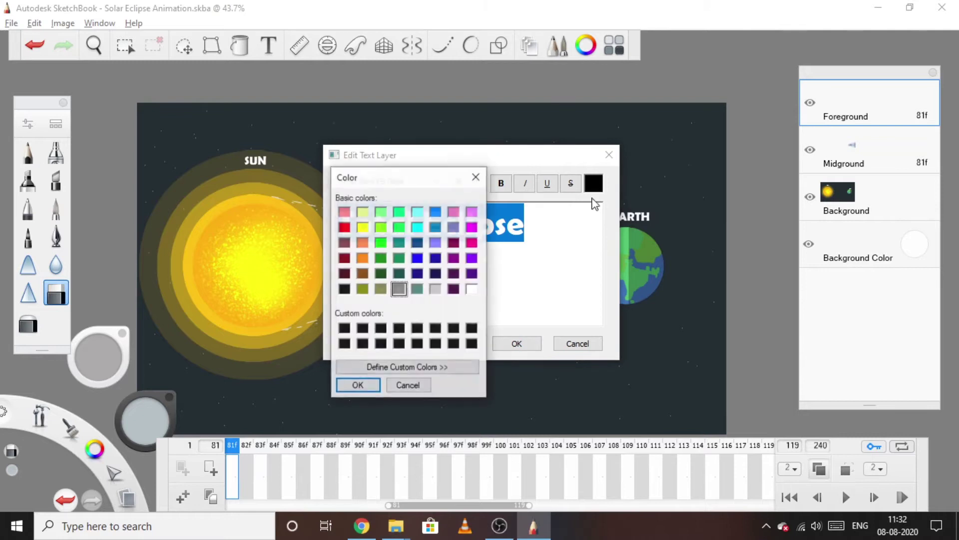
pyautogui.click(471, 289)
pyautogui.click(359, 384)
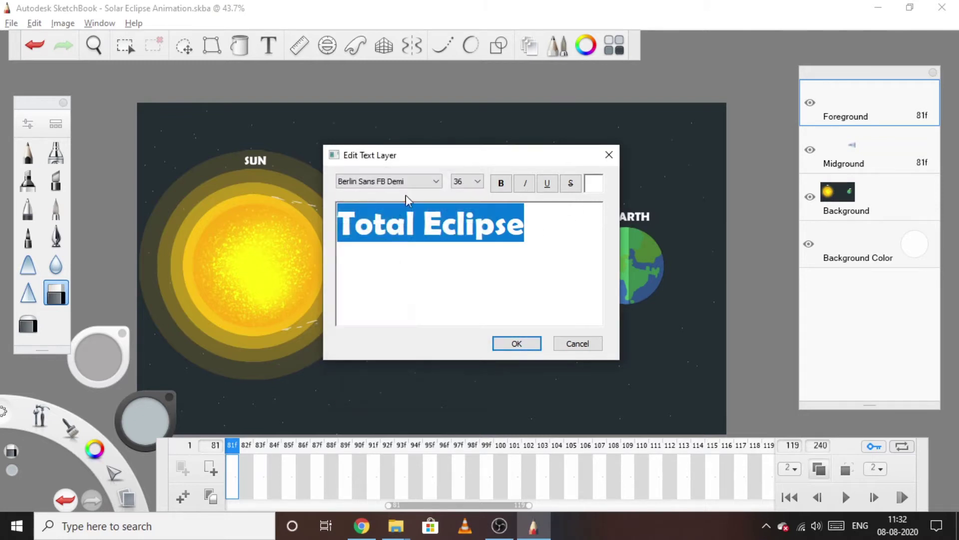
pyautogui.click(407, 183)
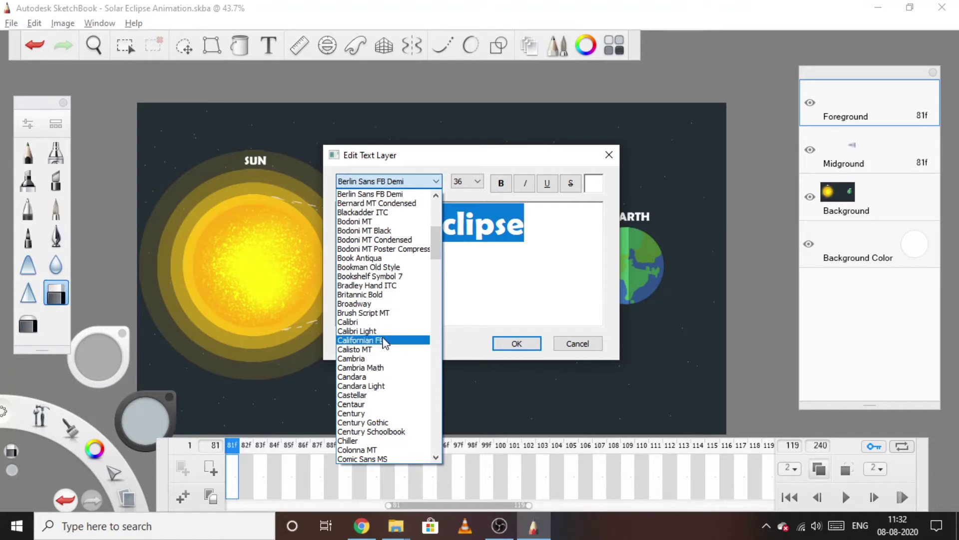
pyautogui.click(383, 386)
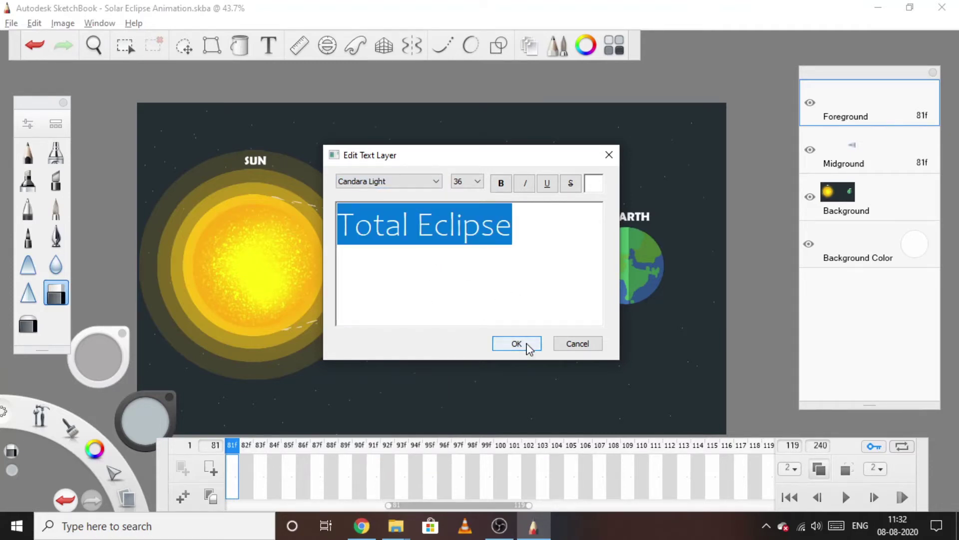
pyautogui.click(524, 344)
# Step: Position the "Total Eclipse" caption below the Earth and commit its placement
pyautogui.moveTo(534, 367); pyautogui.dragTo(781, 198)
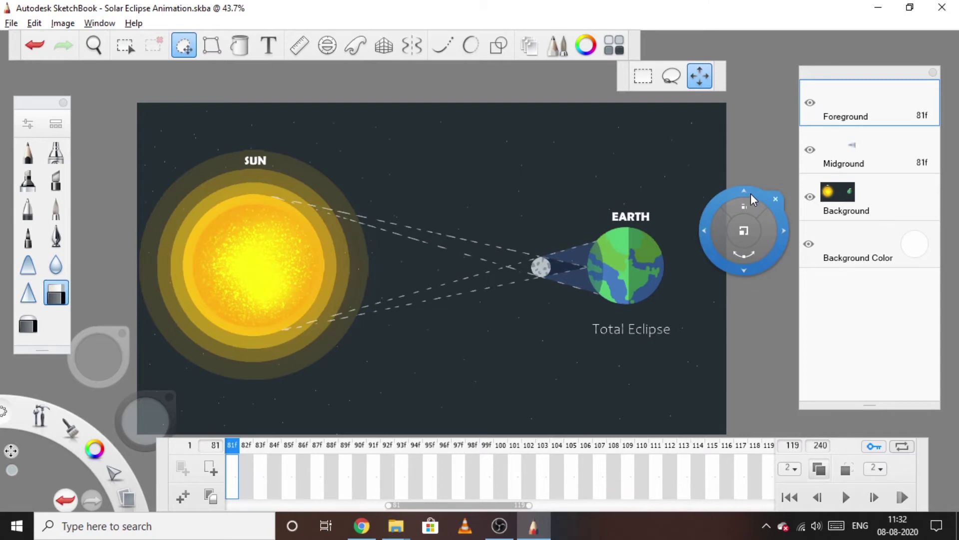
pyautogui.scroll(3, 681, 268)
pyautogui.moveTo(680, 282); pyautogui.dragTo(668, 386)
pyautogui.scroll(-3, 668, 386)
pyautogui.click(686, 299)
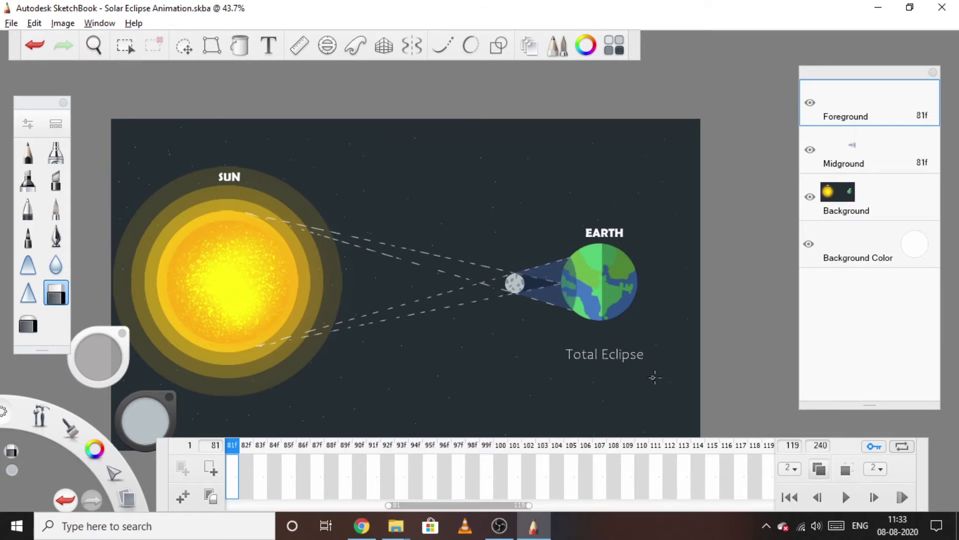
pyautogui.scroll(2, 653, 378)
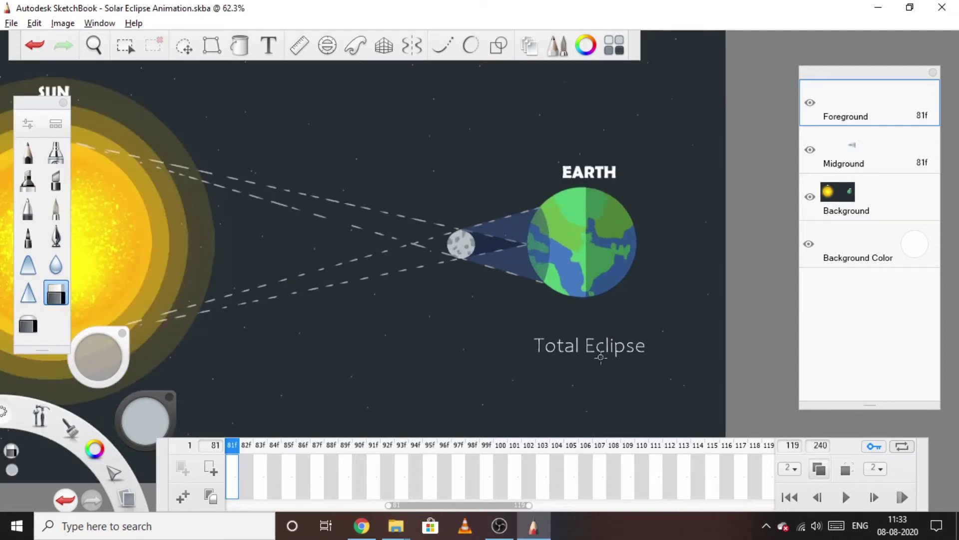
pyautogui.scroll(1, 585, 359)
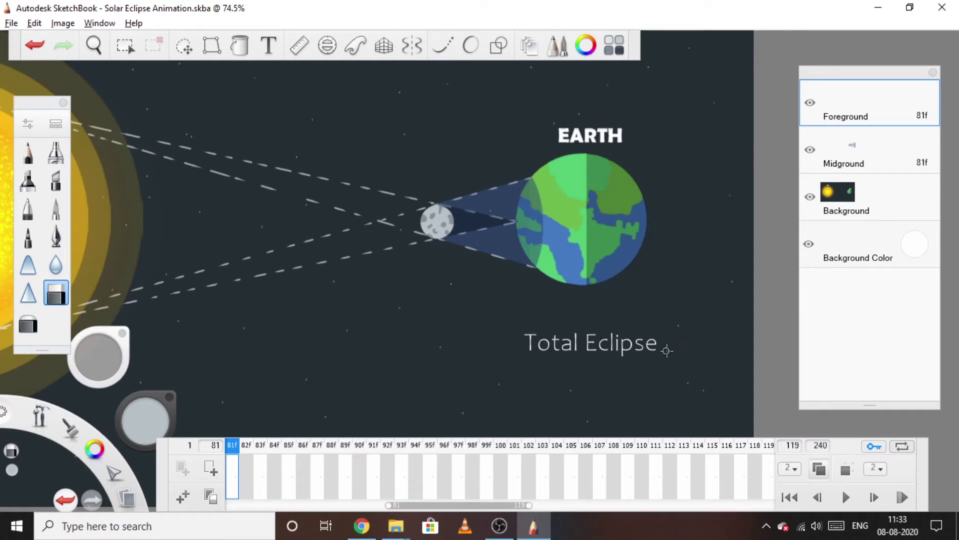
pyautogui.scroll(-3, 666, 351)
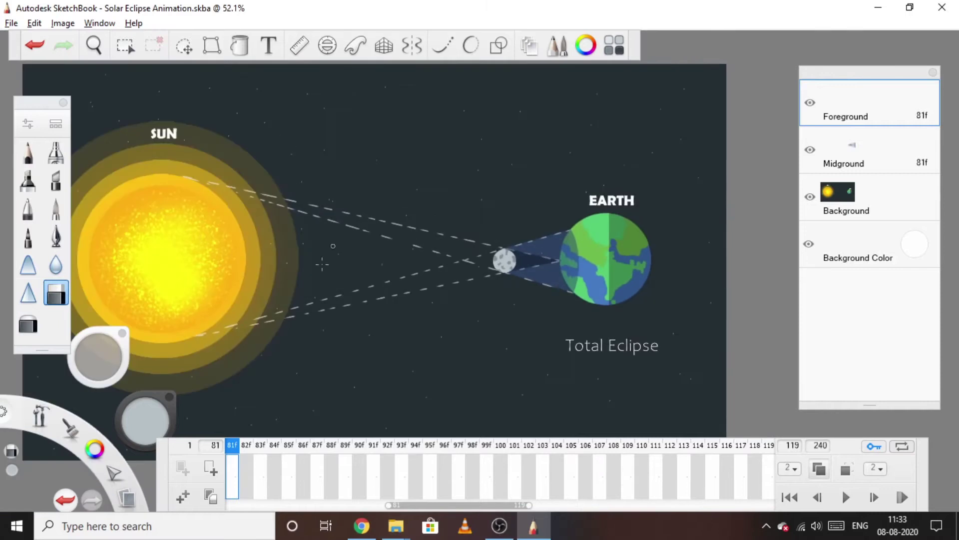
pyautogui.scroll(6, 664, 320)
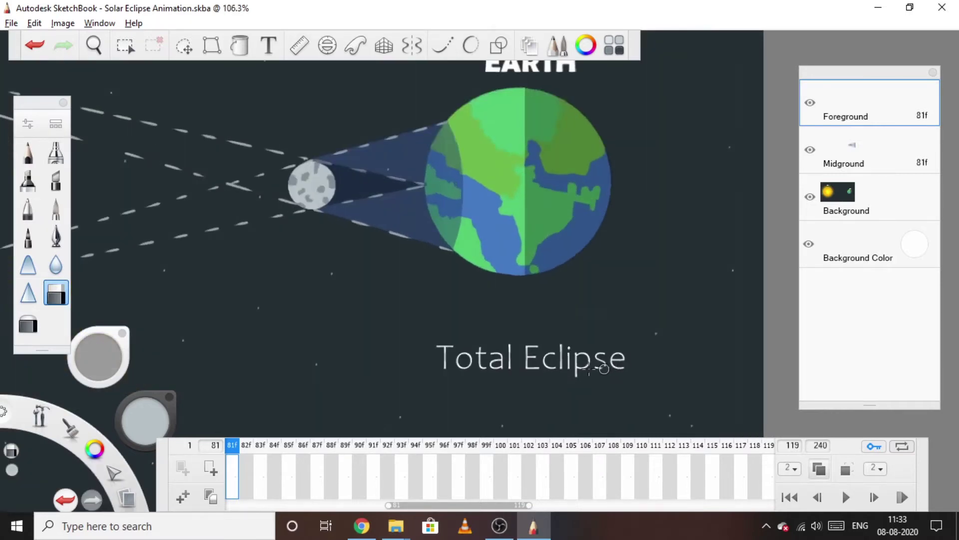
# Step: Move the "Total Eclipse" caption slightly down and to the right below the Earth on Foreground frame 81
pyautogui.moveTo(576, 385); pyautogui.dragTo(572, 310)
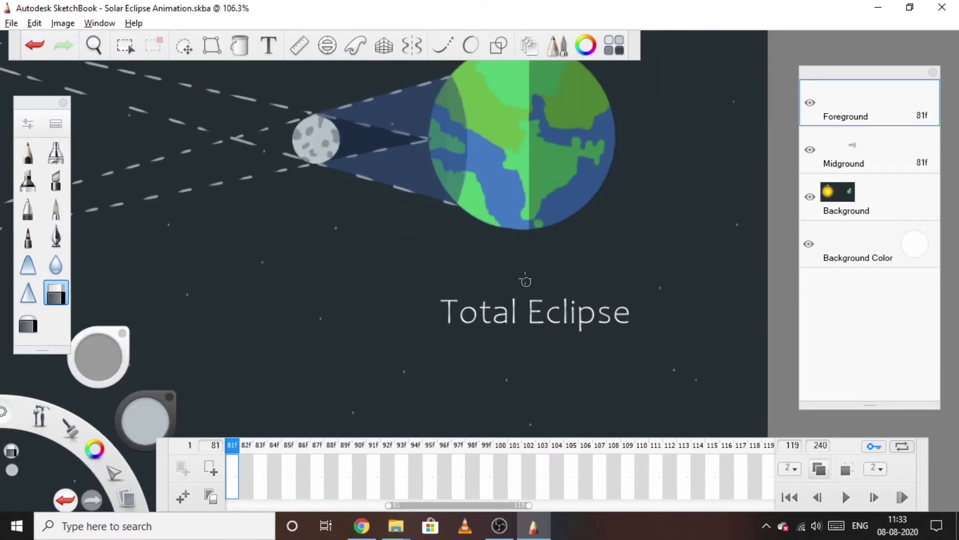
pyautogui.hotkey('ctrl', '4')
pyautogui.moveTo(493, 276); pyautogui.dragTo(512, 294)
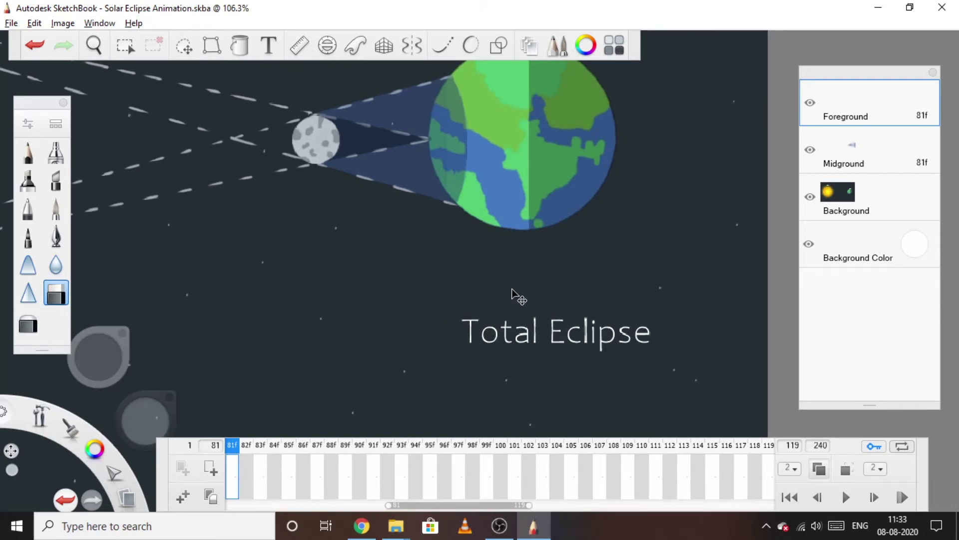
pyautogui.moveTo(512, 294); pyautogui.dragTo(513, 295)
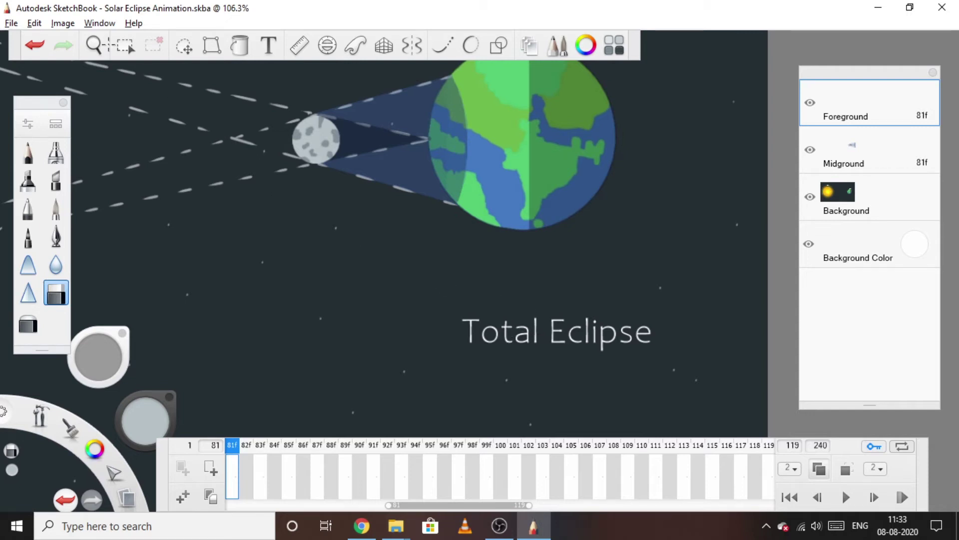
# Step: Copy the "Total Eclipse" caption from Foreground frame 81, paste it into every second frame from 83 to 97, and return to frame 81
pyautogui.press('m')
pyautogui.moveTo(466, 342); pyautogui.dragTo(416, 360)
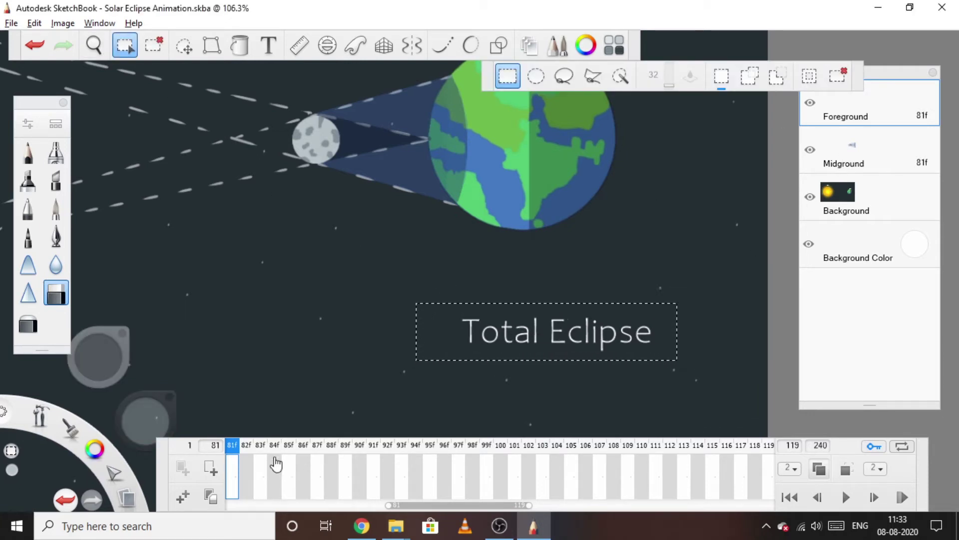
pyautogui.click(260, 446)
pyautogui.press('v')
pyautogui.click(288, 445)
pyautogui.click(316, 444)
pyautogui.click(345, 445)
pyautogui.click(374, 445)
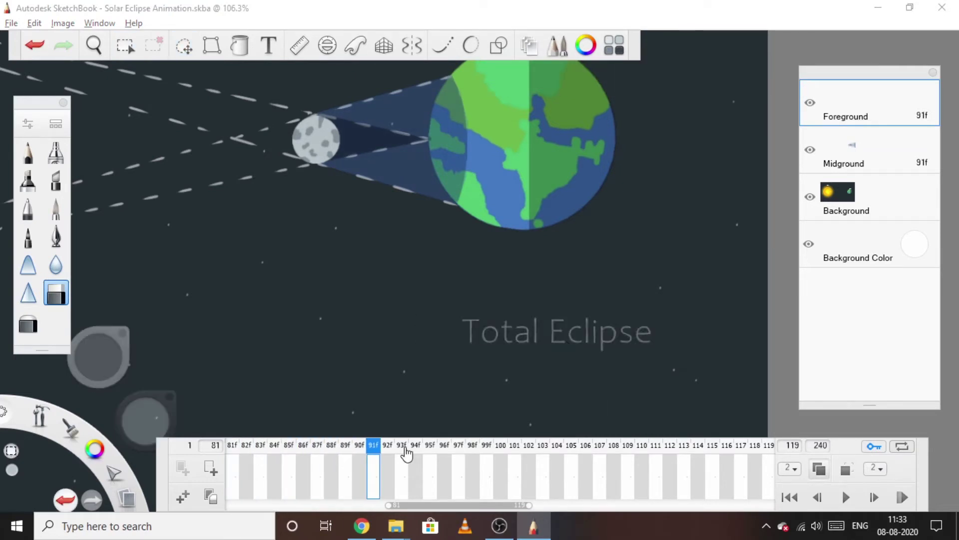
pyautogui.click(401, 445)
pyautogui.click(429, 445)
pyautogui.click(457, 446)
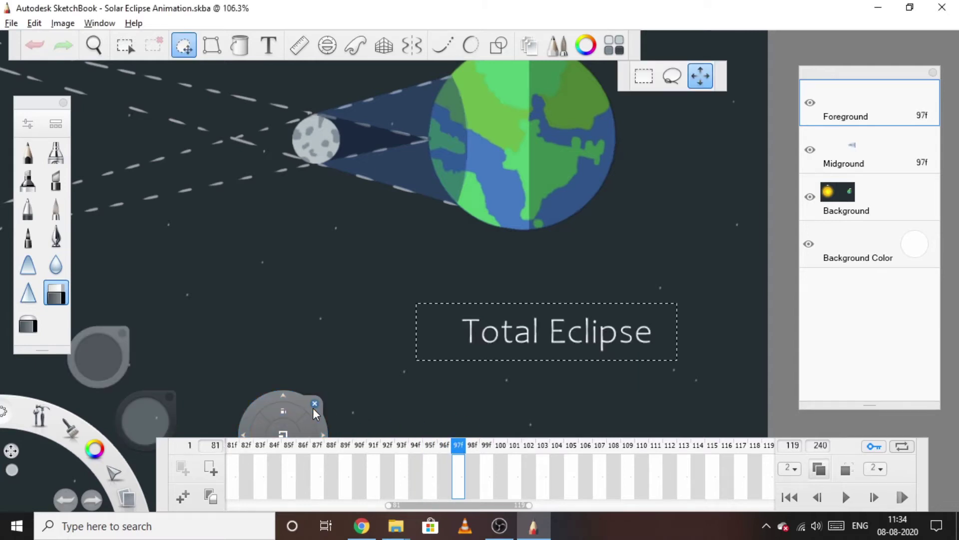
pyautogui.click(252, 438)
pyautogui.click(233, 446)
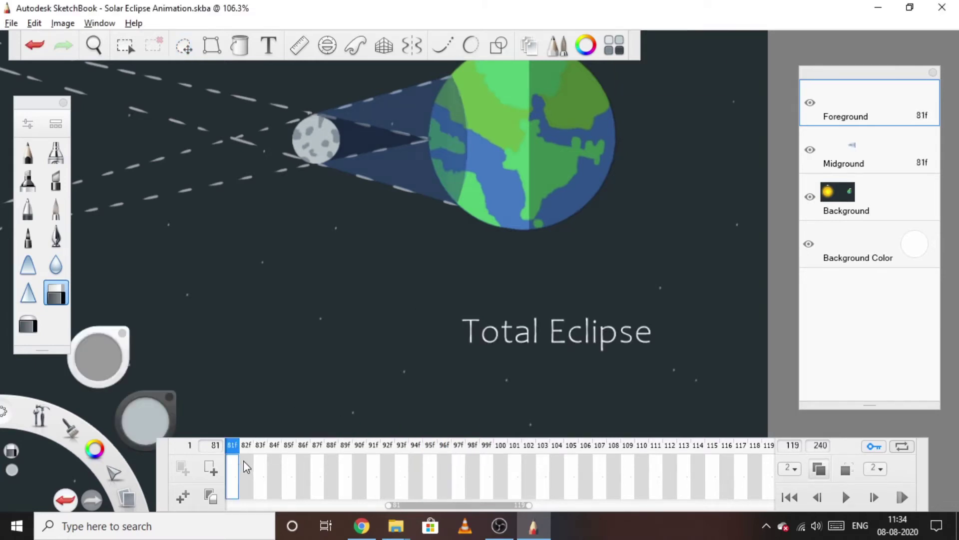
# Step: On Foreground frame 83, delete the part of the caption after "To" using a rectangular selection
pyautogui.click(259, 446)
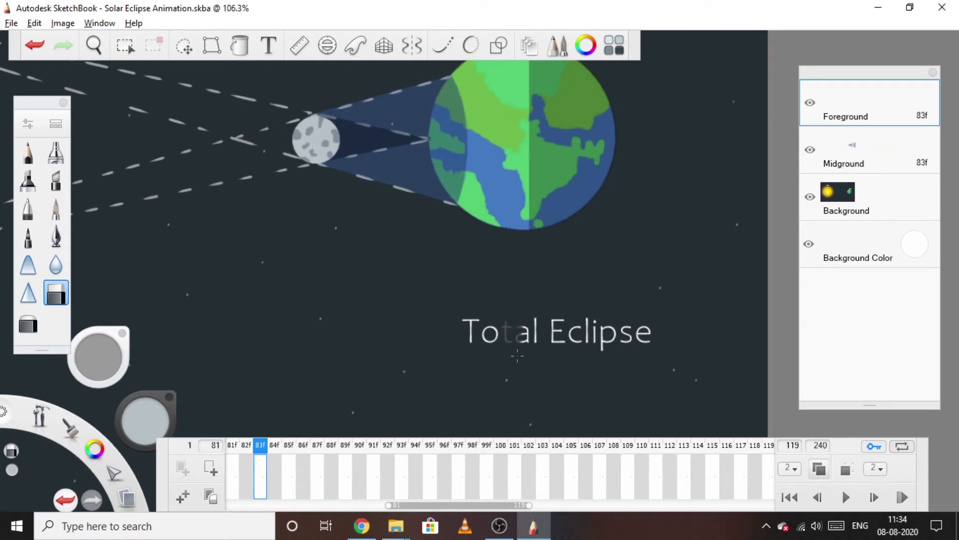
pyautogui.click(125, 48)
pyautogui.moveTo(697, 280); pyautogui.dragTo(501, 387)
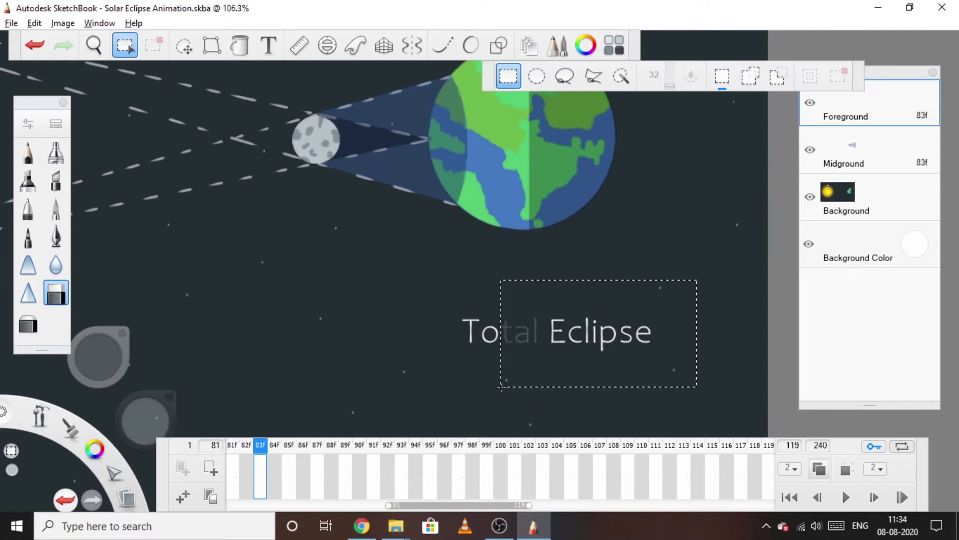
pyautogui.press('Delete')
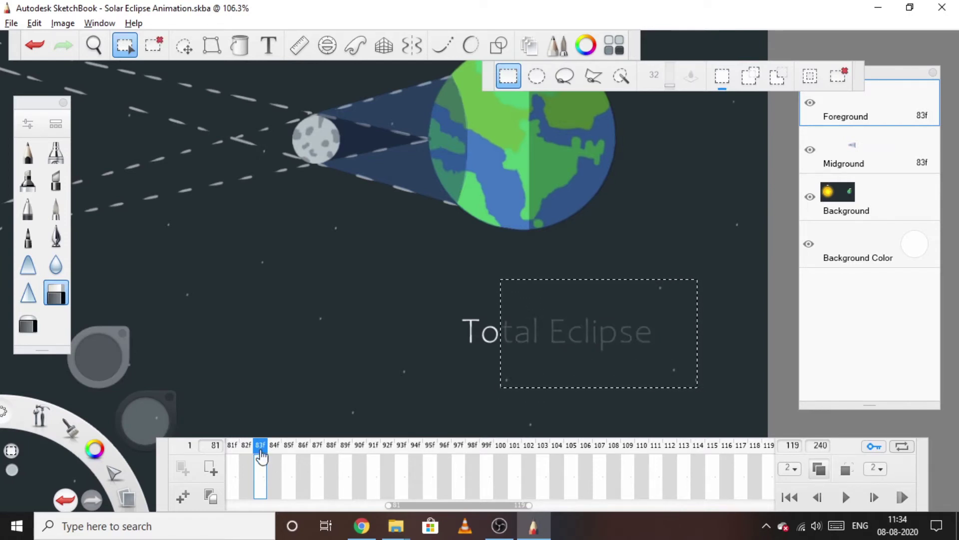
# Step: Trim the caption to "Tota" on Foreground frame 85 and to "Total" on frame 87
pyautogui.click(288, 444)
pyautogui.moveTo(738, 258); pyautogui.dragTo(533, 399)
pyautogui.press('Delete')
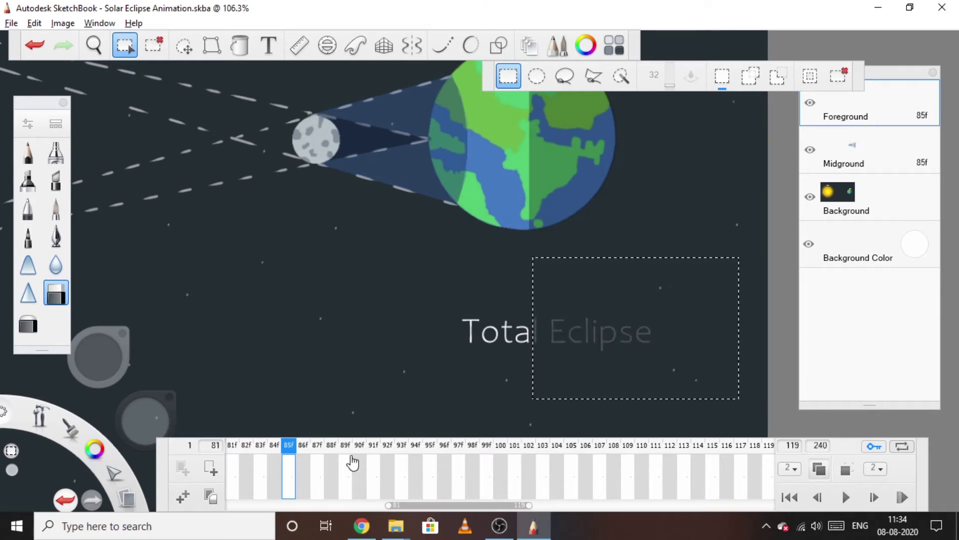
pyautogui.click(318, 446)
pyautogui.moveTo(755, 234)
pyautogui.mouseDown()
pyautogui.moveTo(638, 354)
pyautogui.moveTo(548, 347)
pyautogui.moveTo(550, 404)
pyautogui.mouseUp()
pyautogui.press('Delete')
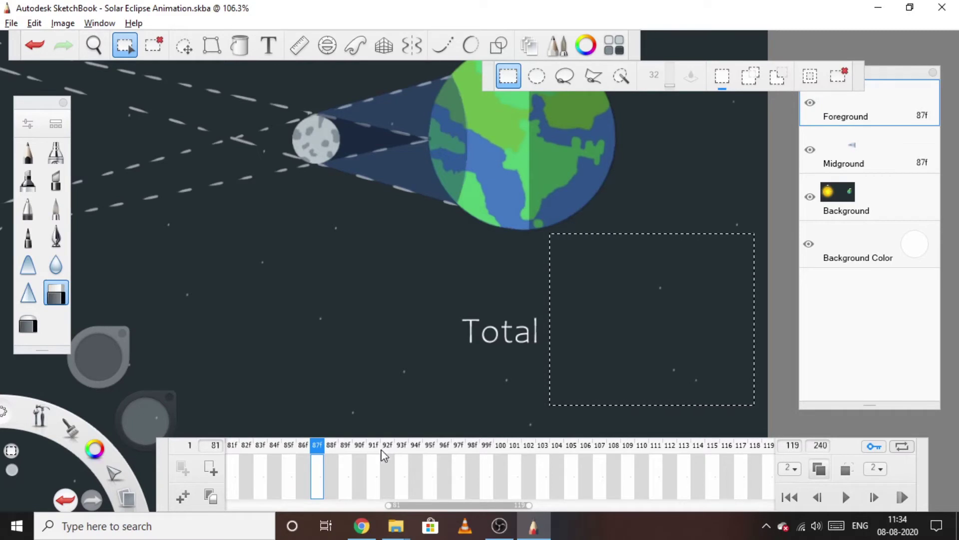
# Step: Trim the caption to "Total E" on Foreground frame 89 and to "Total Ec" on frame 91
pyautogui.click(345, 452)
pyautogui.click(683, 276)
pyautogui.moveTo(582, 409); pyautogui.dragTo(568, 407)
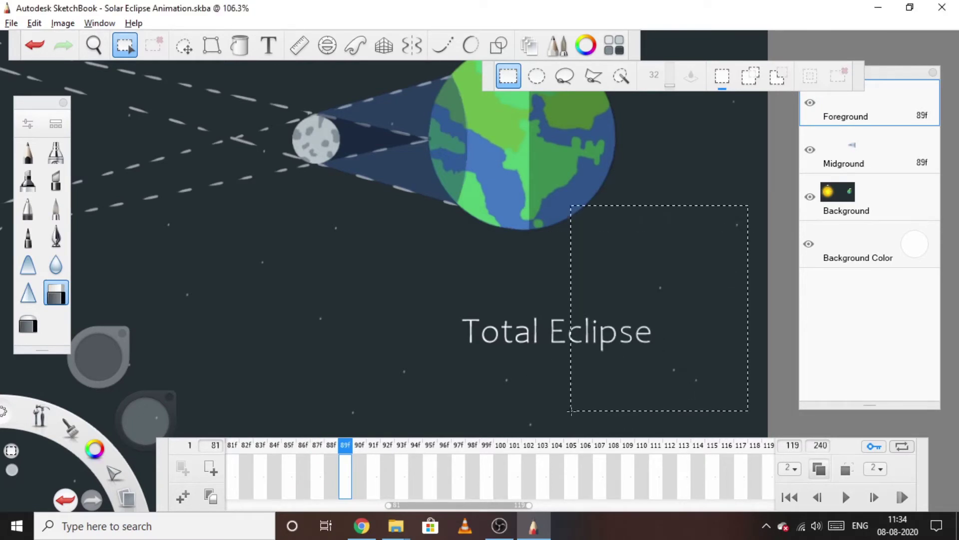
pyautogui.press('Delete')
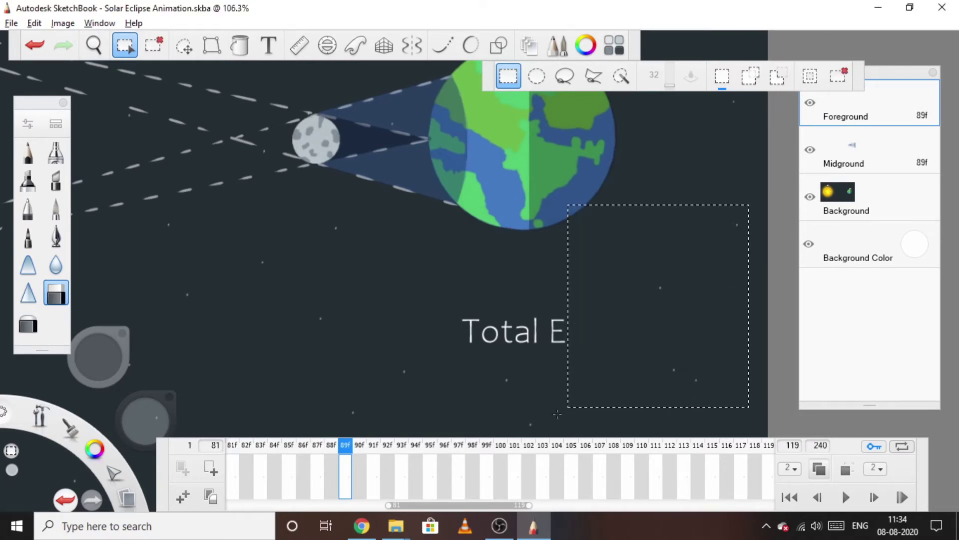
pyautogui.click(373, 452)
pyautogui.moveTo(753, 167); pyautogui.dragTo(584, 394)
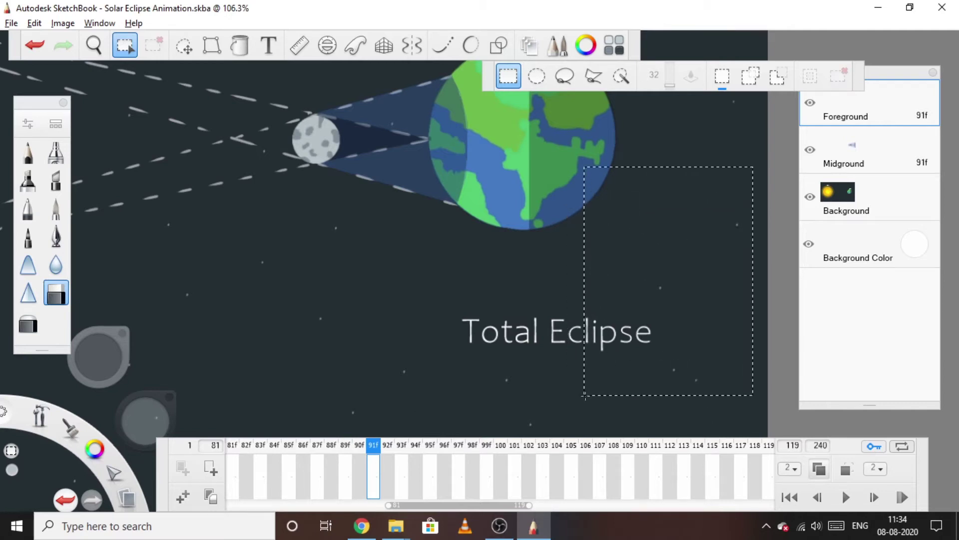
pyautogui.press('Delete')
# Step: Trim the caption to "Total Ecli" on Foreground frame 93 and "Total Eclip" on frame 95, and clear the selection on frame 97
pyautogui.click(402, 452)
pyautogui.moveTo(755, 132); pyautogui.dragTo(599, 410)
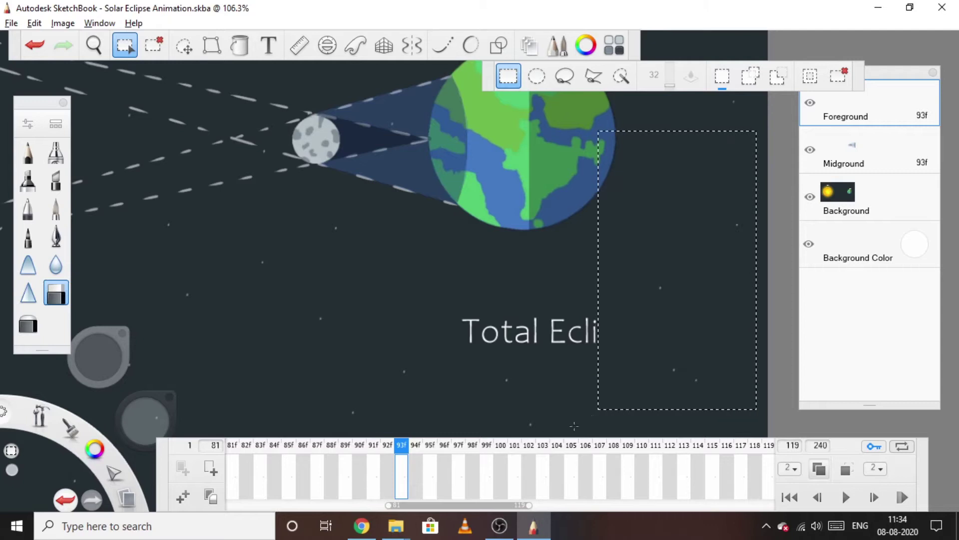
pyautogui.click(429, 452)
pyautogui.moveTo(768, 199); pyautogui.dragTo(620, 392)
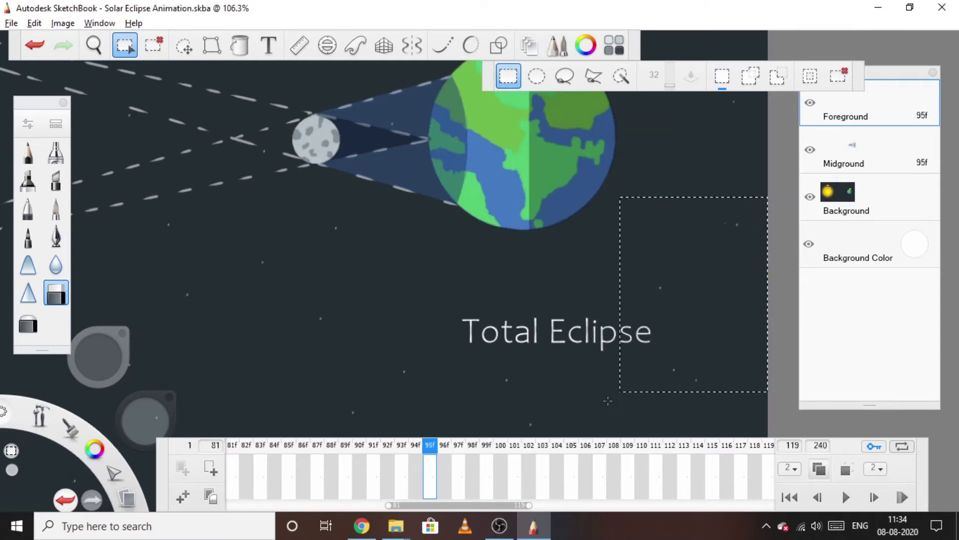
pyautogui.click(459, 454)
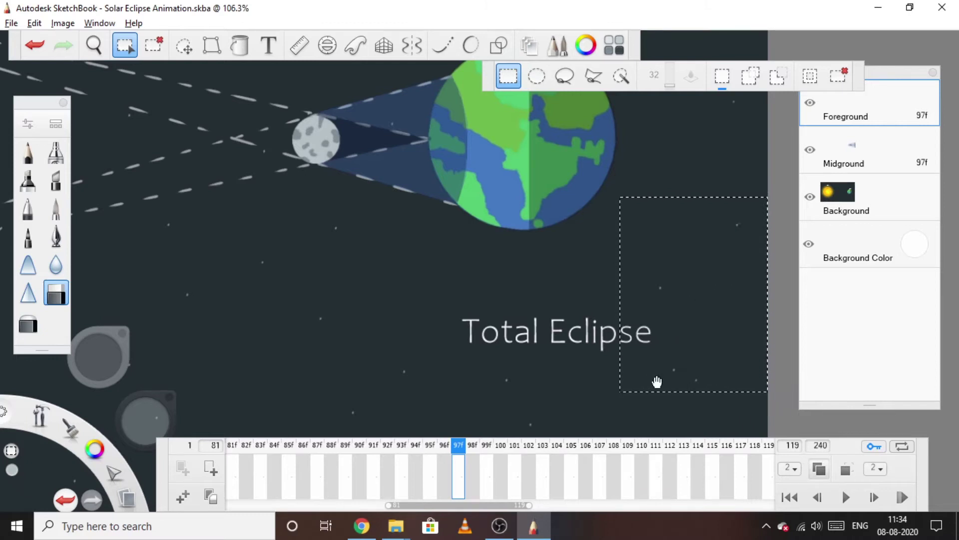
pyautogui.click(833, 82)
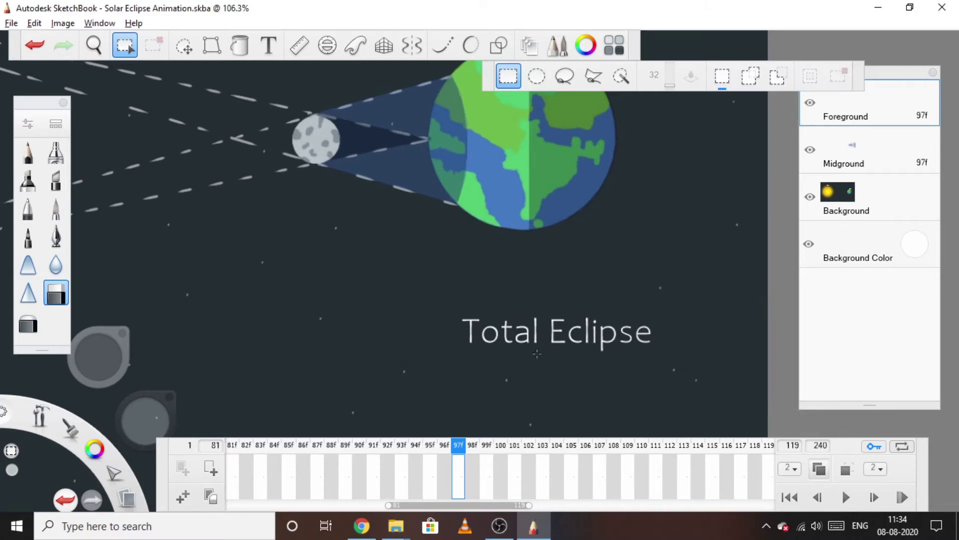
# Step: Play back the caption reveal and paste the full "Total Eclipse" caption into the Foreground frames up to 119
pyautogui.scroll(-3, 495, 341)
pyautogui.click(848, 497)
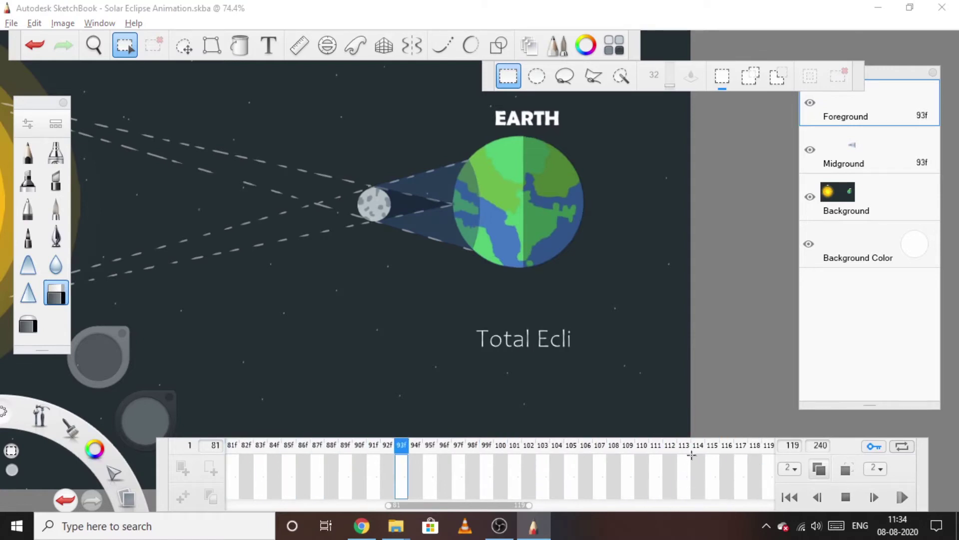
pyautogui.moveTo(432, 456); pyautogui.dragTo(769, 448)
pyautogui.press('v')
# Step: Play back the letter-by-letter caption reveal over frames 81 to 119 and inspect frames 81 and 119
pyautogui.click(847, 497)
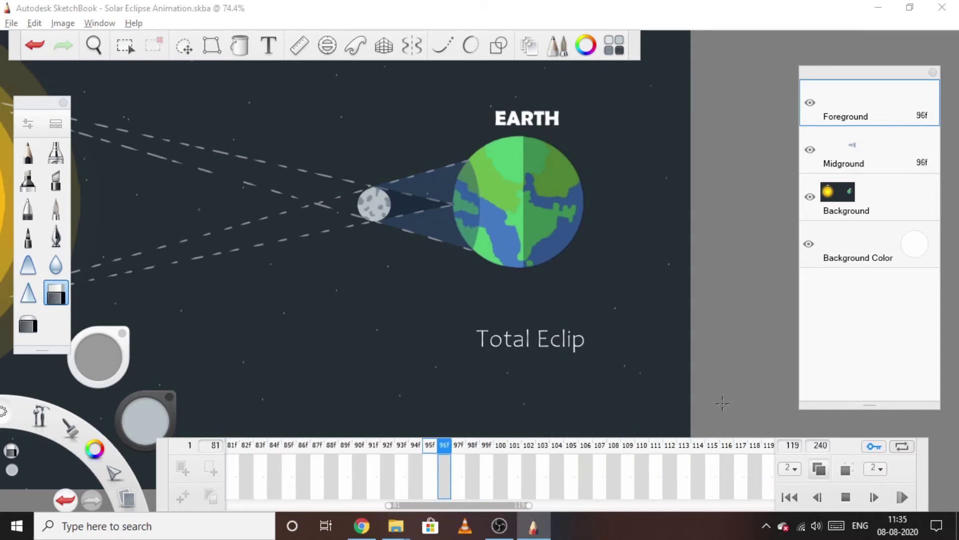
pyautogui.press('space')
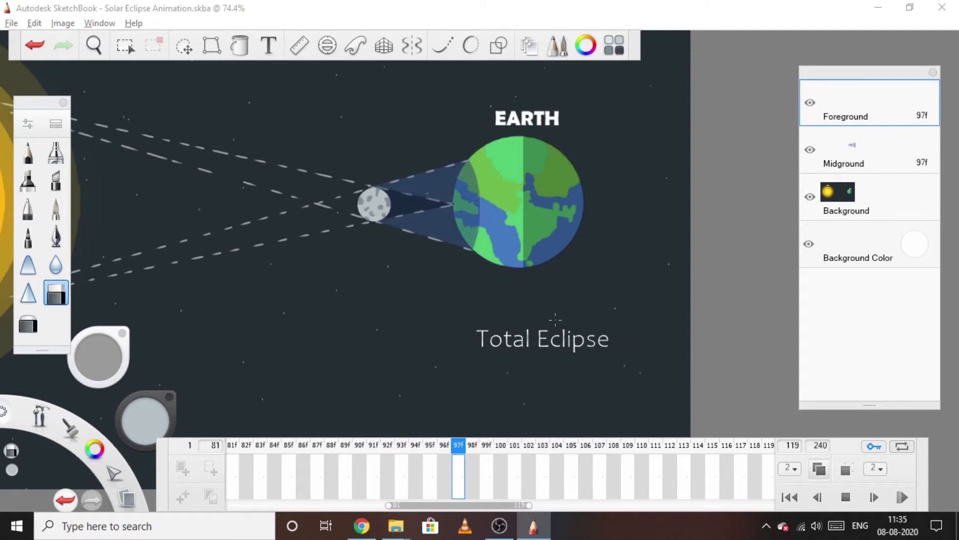
pyautogui.scroll(-2, 553, 317)
pyautogui.scroll(1, 351, 216)
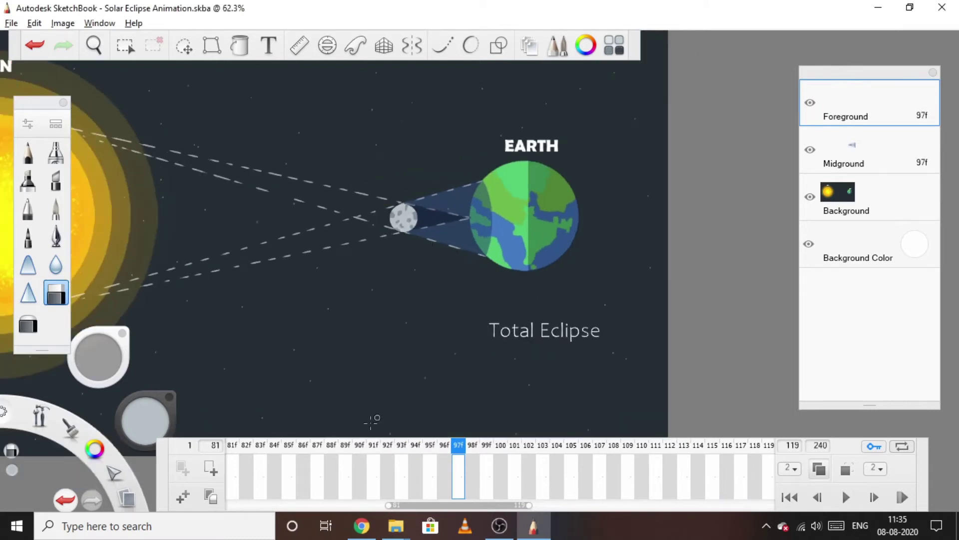
pyautogui.click(234, 452)
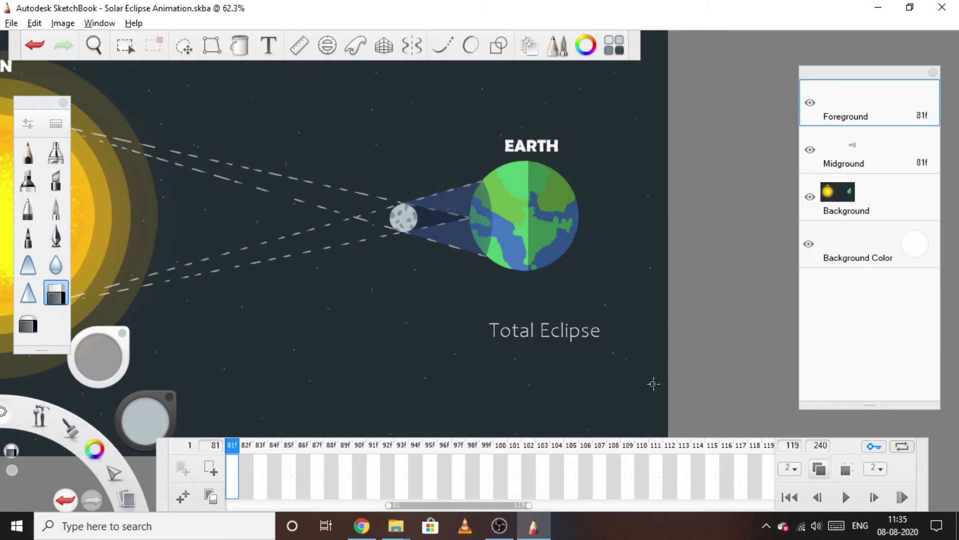
pyautogui.click(769, 469)
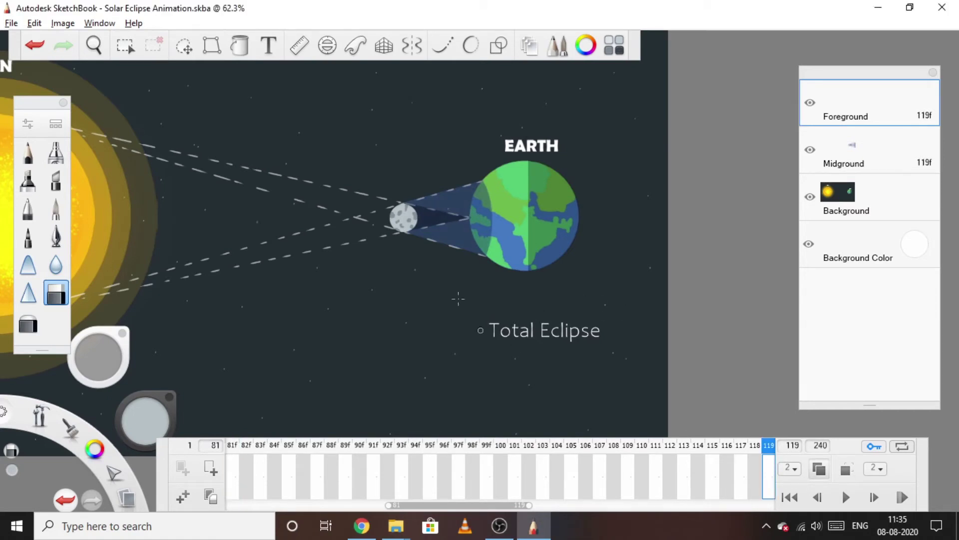
pyautogui.scroll(-3, 518, 344)
pyautogui.scroll(3, 501, 291)
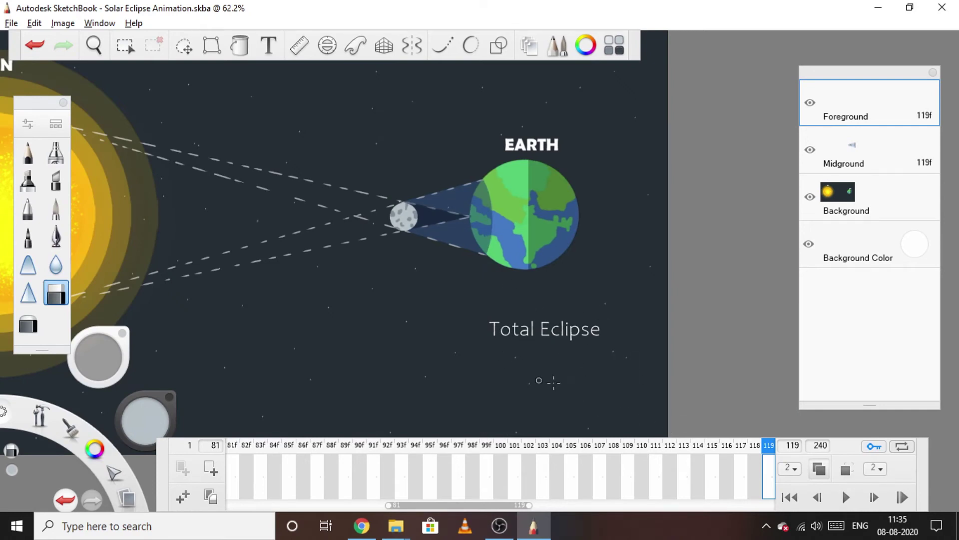
pyautogui.click(846, 496)
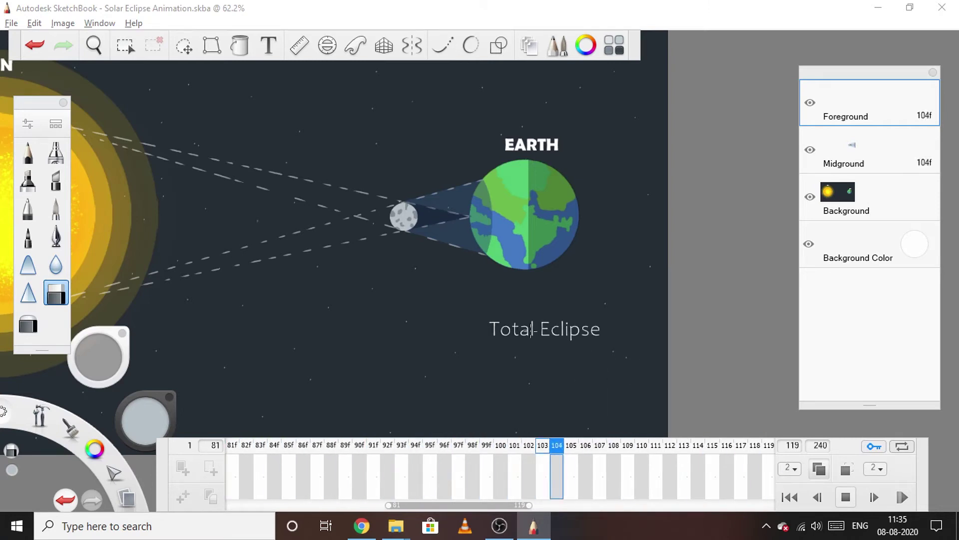
# Step: Select the caption area on Foreground frame 119 and delete the caption from every second frame back to frame 81
pyautogui.click(770, 451)
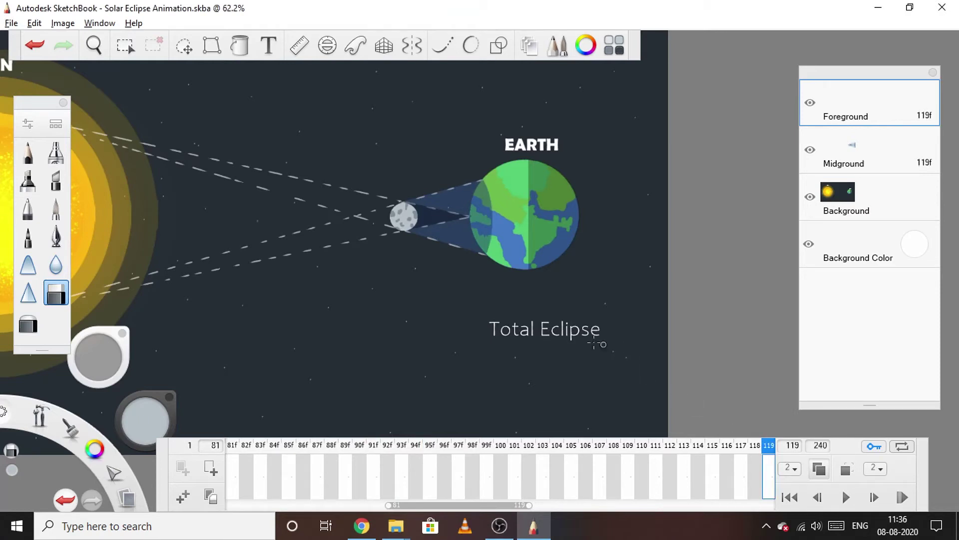
pyautogui.press('m')
pyautogui.moveTo(621, 356); pyautogui.dragTo(635, 361)
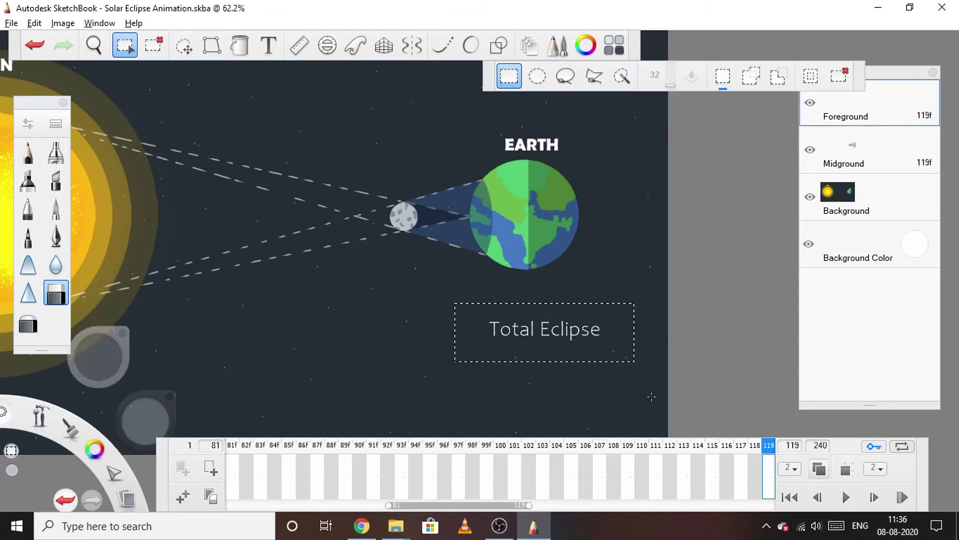
pyautogui.click(740, 444)
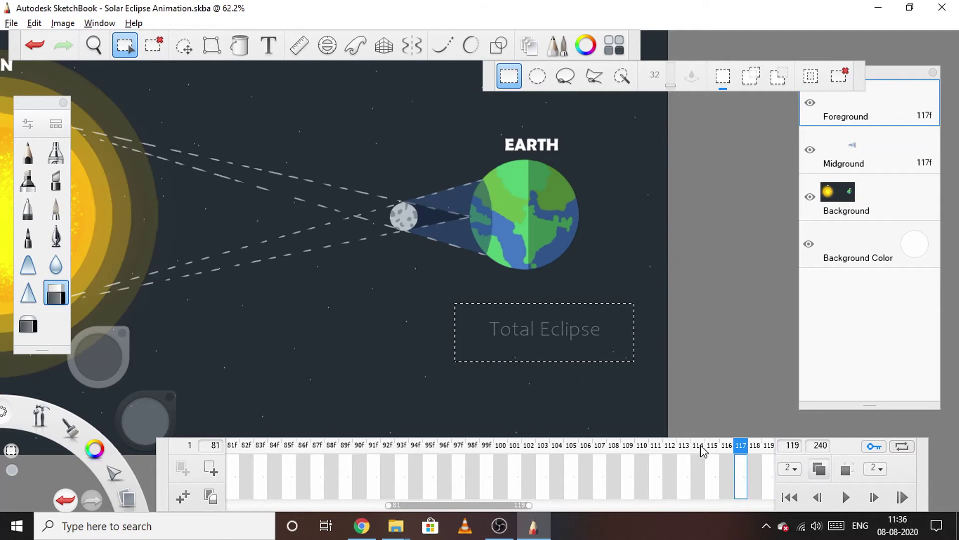
pyautogui.click(698, 446)
pyautogui.click(683, 449)
pyautogui.click(655, 450)
pyautogui.click(628, 450)
pyautogui.click(599, 450)
pyautogui.click(571, 454)
pyautogui.click(542, 454)
pyautogui.click(515, 453)
pyautogui.click(486, 452)
pyautogui.click(458, 453)
pyautogui.click(401, 452)
pyautogui.click(429, 453)
pyautogui.click(403, 455)
pyautogui.click(372, 455)
pyautogui.click(341, 457)
pyautogui.click(312, 455)
pyautogui.click(287, 452)
pyautogui.click(260, 454)
pyautogui.click(233, 452)
pyautogui.click(458, 388)
# Step: Play back the animation to check the caption's removal and return to frame 81
pyautogui.click(845, 497)
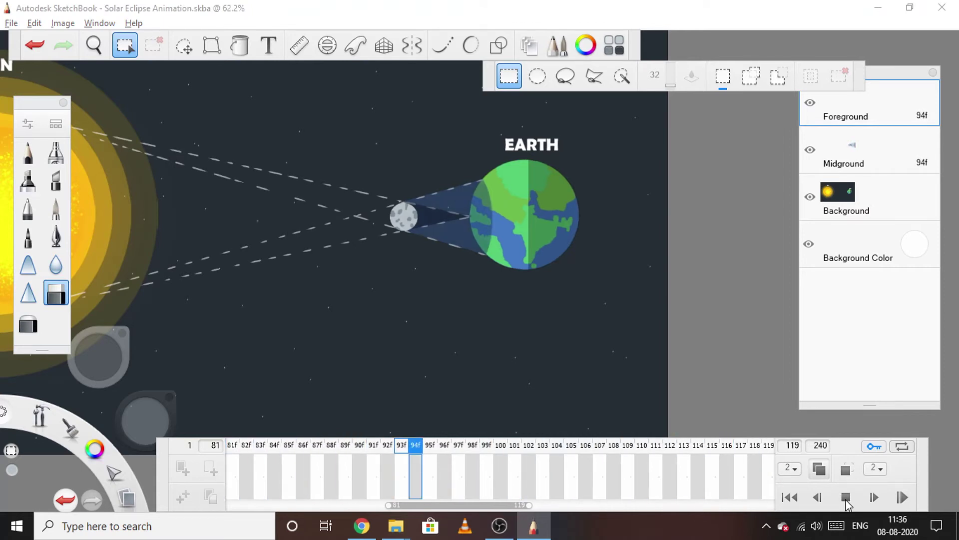
pyautogui.click(846, 497)
pyautogui.moveTo(422, 452); pyautogui.dragTo(232, 450)
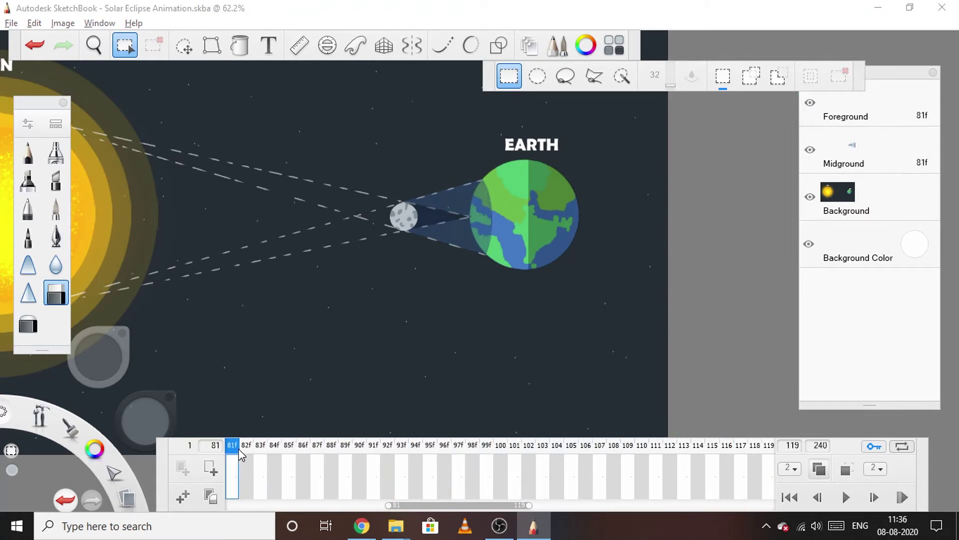
# Step: Add the "Text Lines" image from the Session 2 folder to the Foreground layer at frame 81
pyautogui.scroll(-3, 426, 275)
pyautogui.scroll(1, 426, 275)
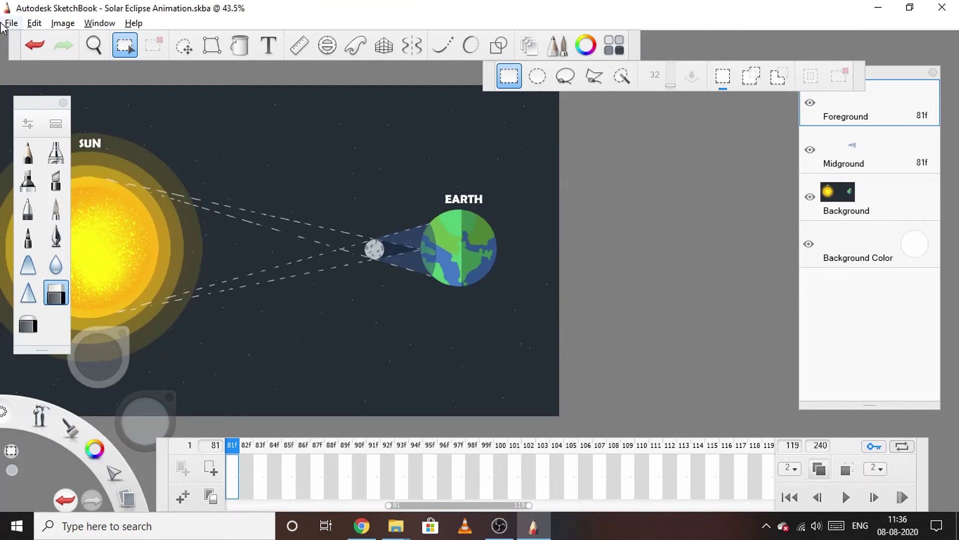
pyautogui.click(11, 23)
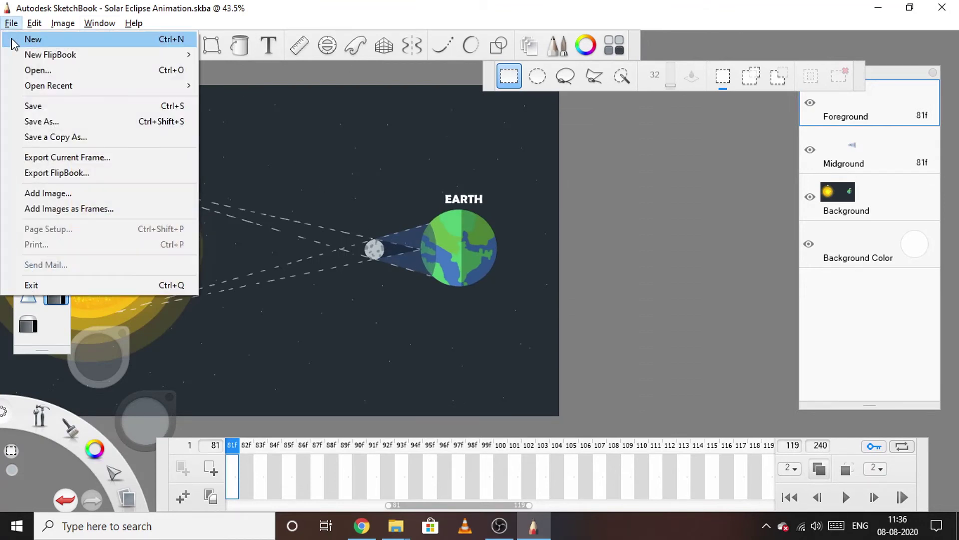
pyautogui.click(59, 198)
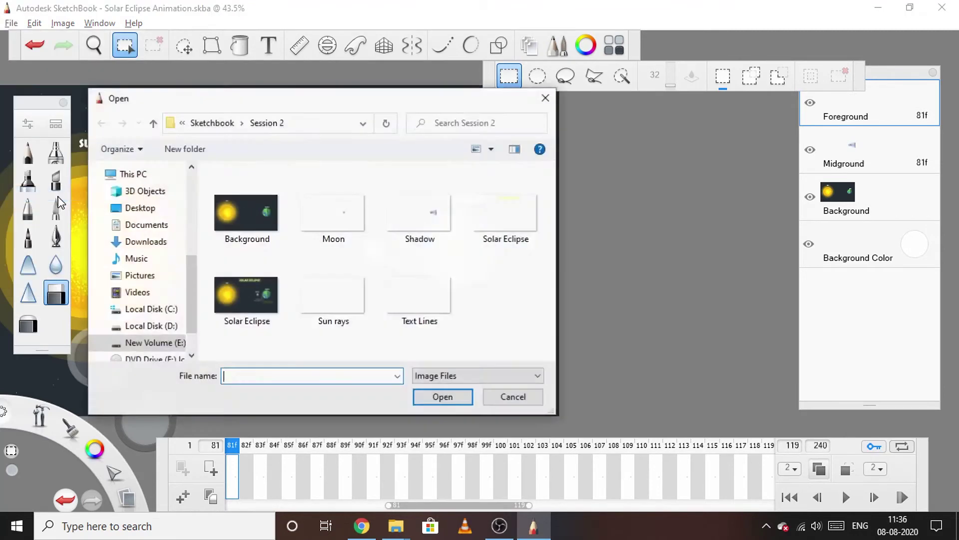
pyautogui.doubleClick(451, 304)
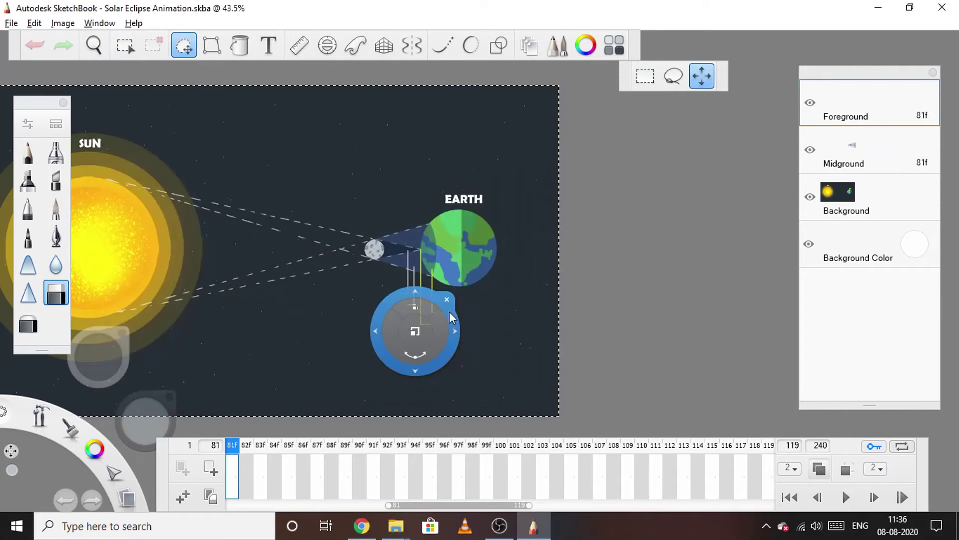
pyautogui.scroll(5, 432, 291)
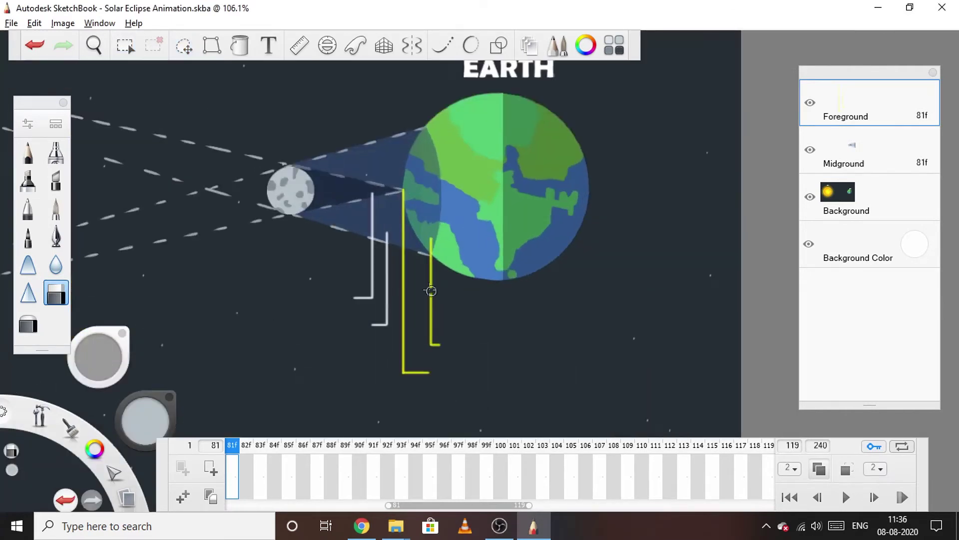
pyautogui.scroll(-3, 502, 382)
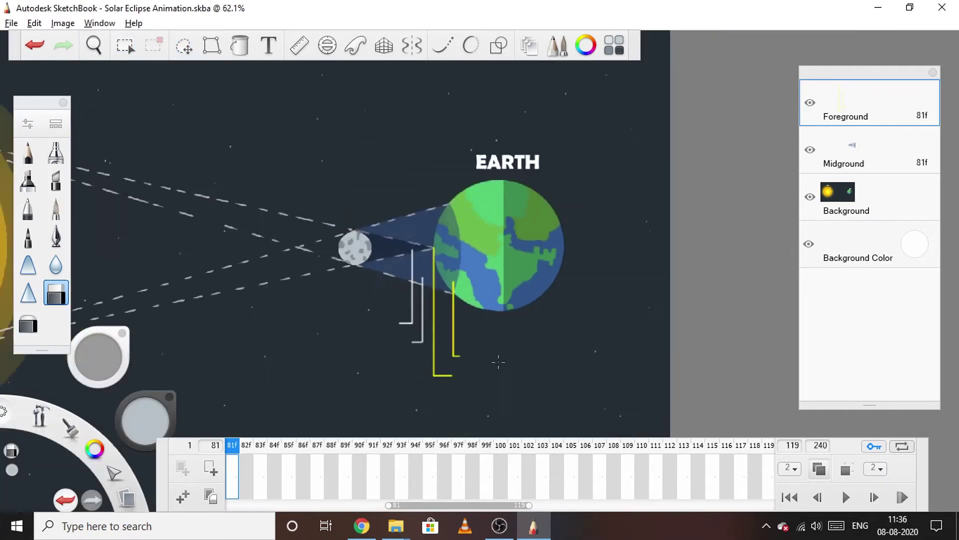
pyautogui.moveTo(503, 377); pyautogui.dragTo(505, 326)
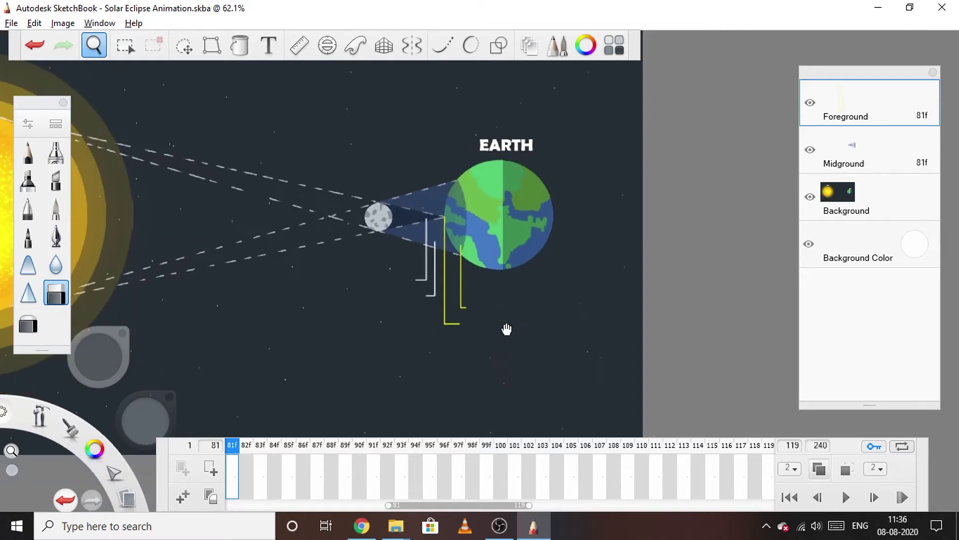
# Step: Create the text "UMBRA" in white on Foreground frame 81
pyautogui.click(268, 45)
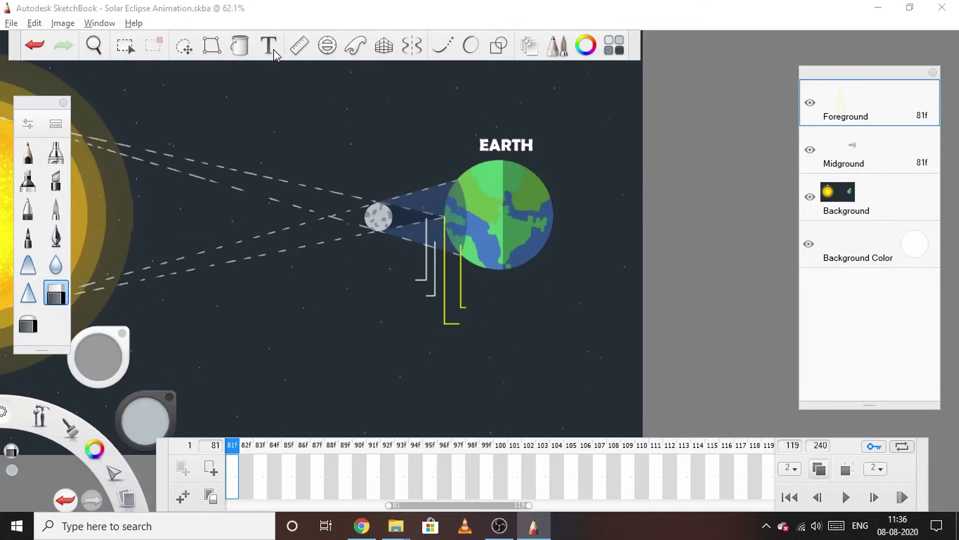
pyautogui.write('U')
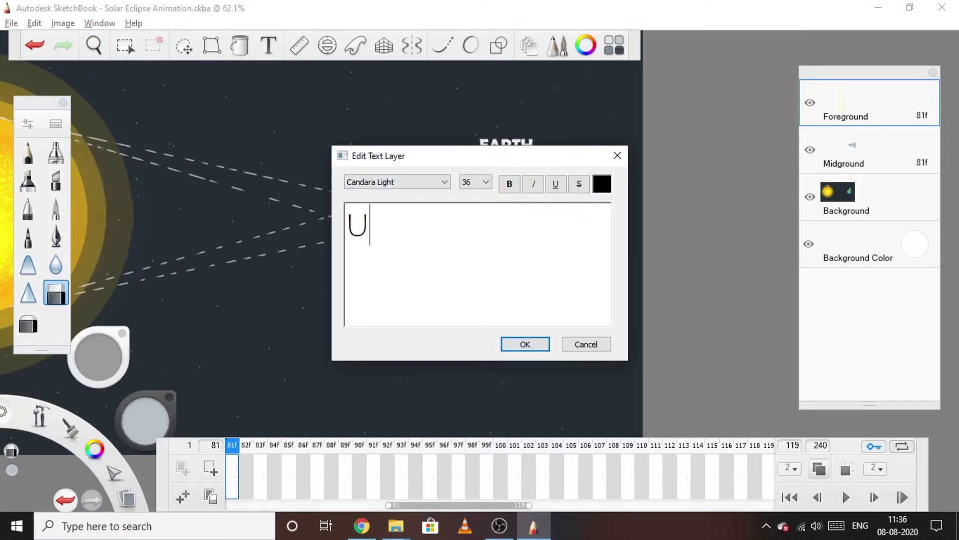
pyautogui.write('MBRA')
pyautogui.hotkey('ctrl', 'a')
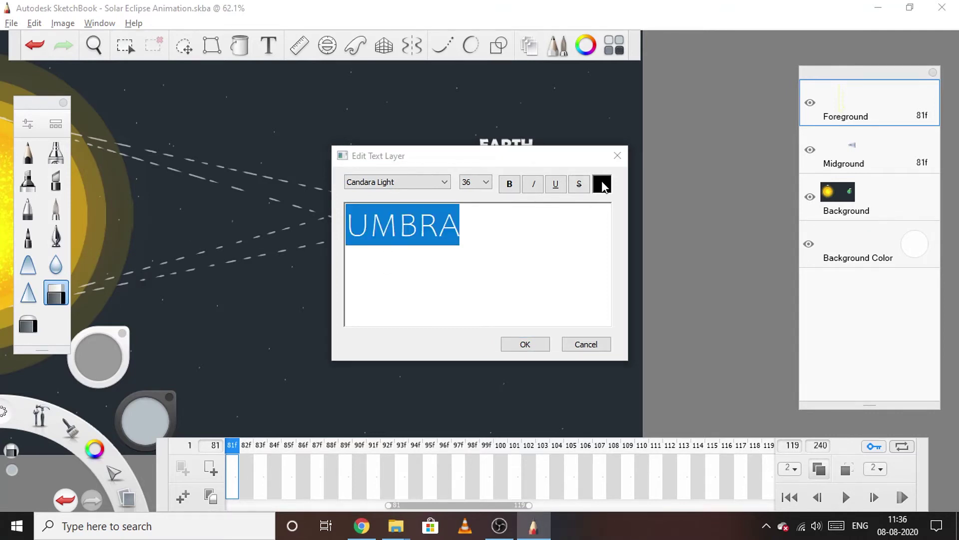
pyautogui.click(603, 184)
pyautogui.click(480, 290)
pyautogui.click(366, 386)
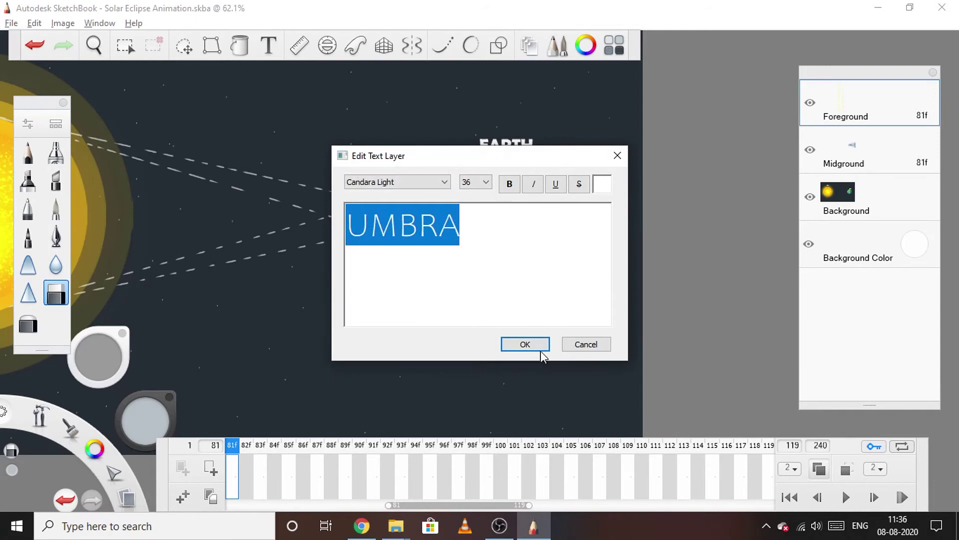
pyautogui.click(525, 344)
# Step: Place the UMBRA label at the end of the shorter white leader line below the moon's shadow
pyautogui.scroll(4, 461, 330)
pyautogui.moveTo(476, 328); pyautogui.dragTo(795, 454)
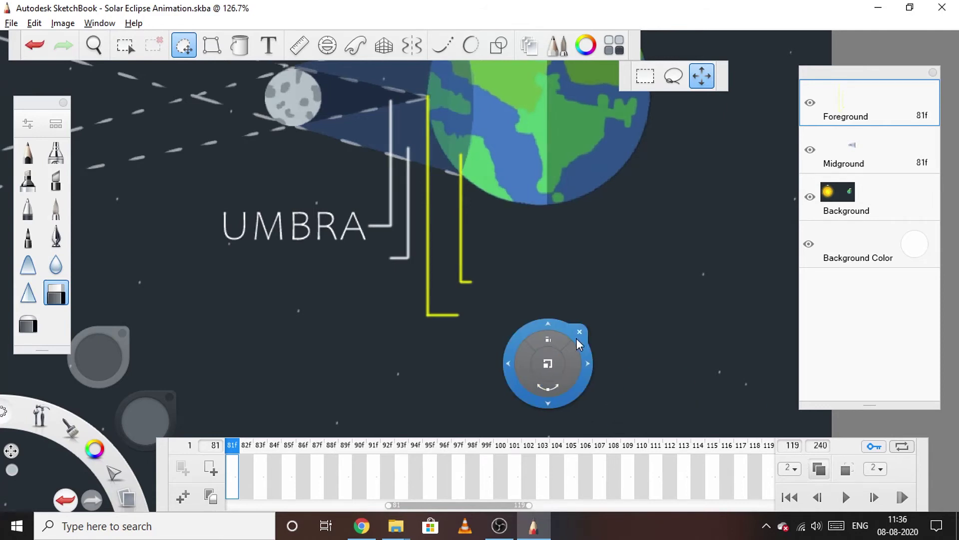
pyautogui.click(585, 333)
# Step: Create the text "PENUMBRA" in white on Foreground frame 81
pyautogui.scroll(-5, 585, 333)
pyautogui.click(269, 45)
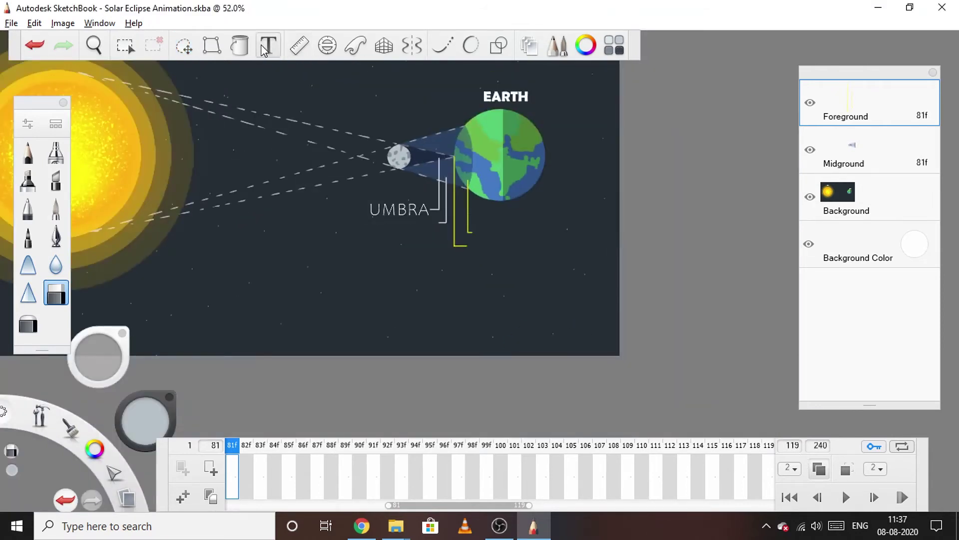
pyautogui.click(367, 141)
pyautogui.write('PENUMBRA')
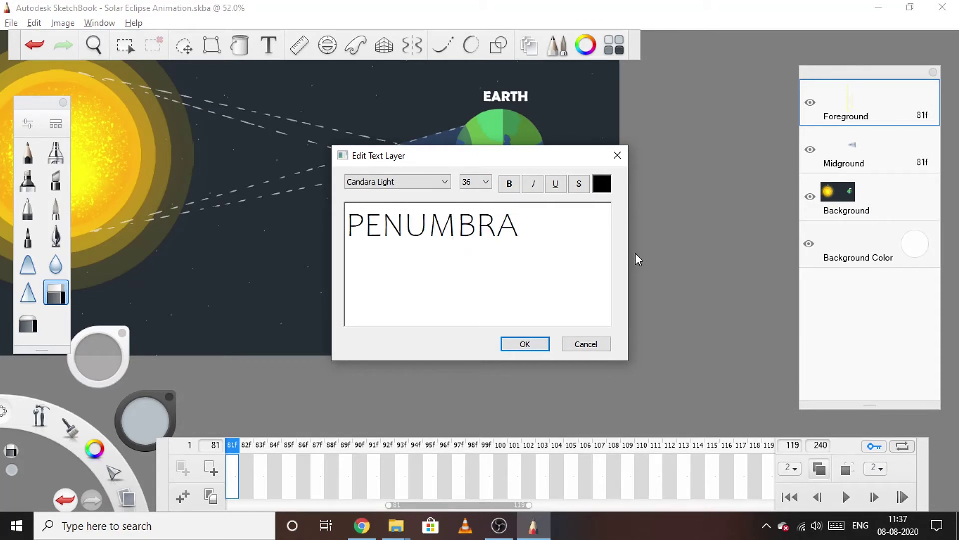
pyautogui.moveTo(570, 231); pyautogui.dragTo(502, 187)
pyautogui.click(601, 184)
pyautogui.click(483, 291)
pyautogui.click(365, 386)
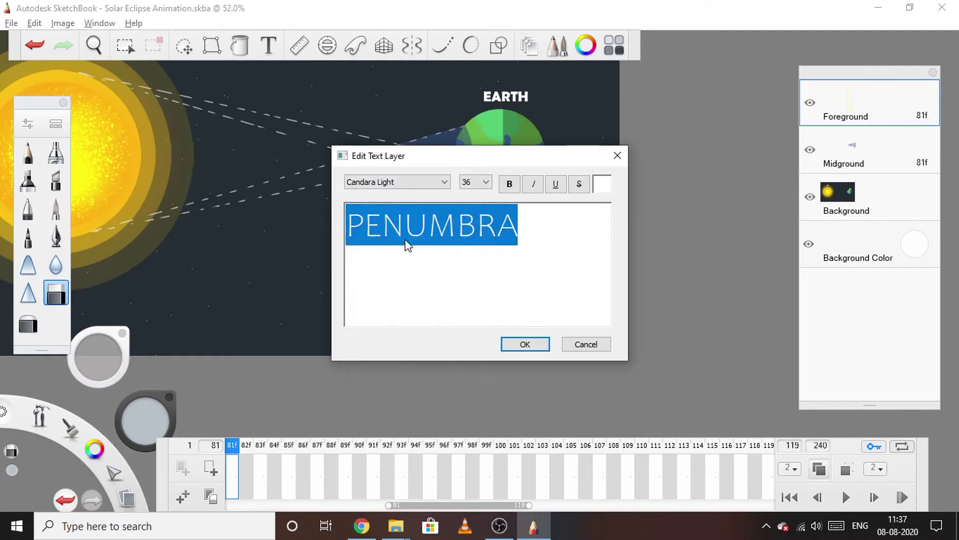
pyautogui.click(525, 344)
# Step: Place the PENUMBRA label directly below UMBRA, at the end of the lower white leader line
pyautogui.scroll(3, 453, 254)
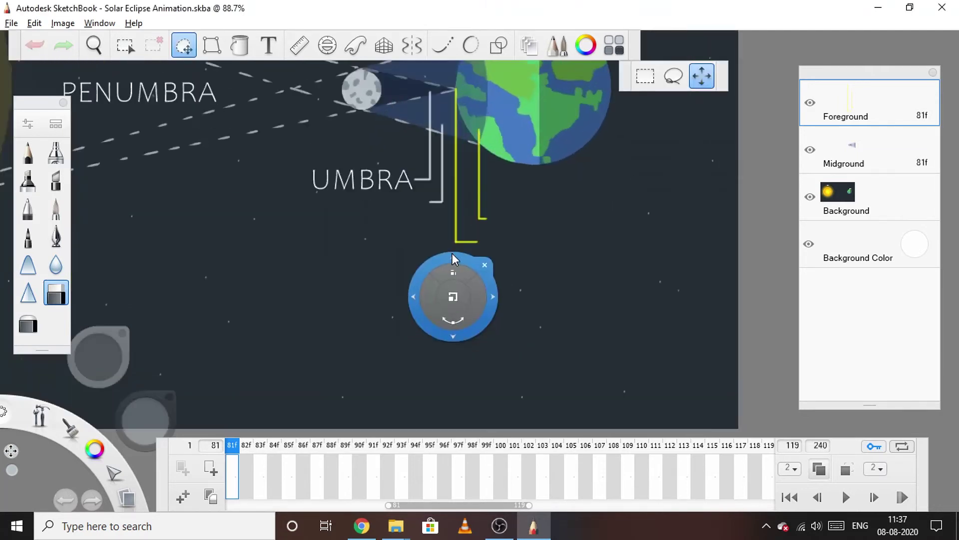
pyautogui.moveTo(447, 256)
pyautogui.mouseDown()
pyautogui.moveTo(556, 328)
pyautogui.moveTo(649, 374)
pyautogui.moveTo(660, 369)
pyautogui.mouseUp()
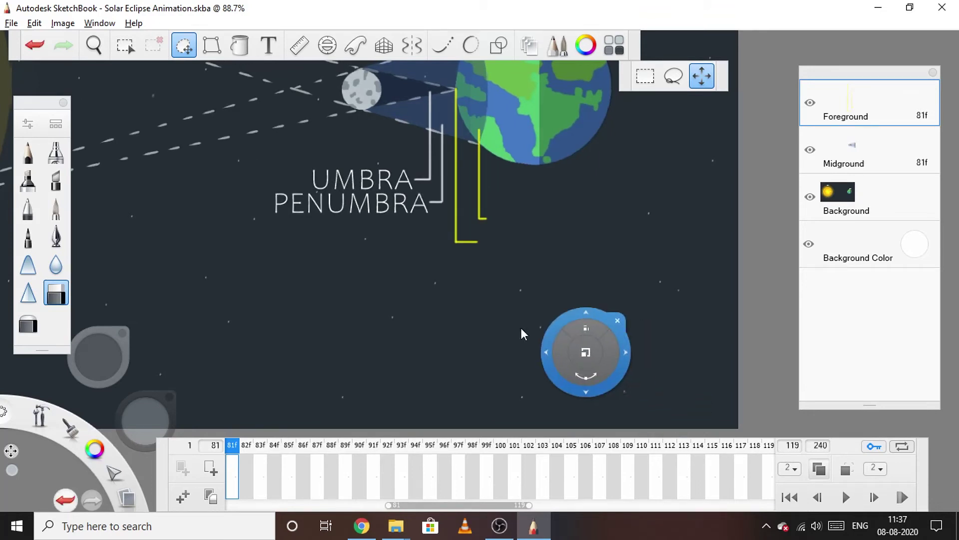
pyautogui.press('Escape')
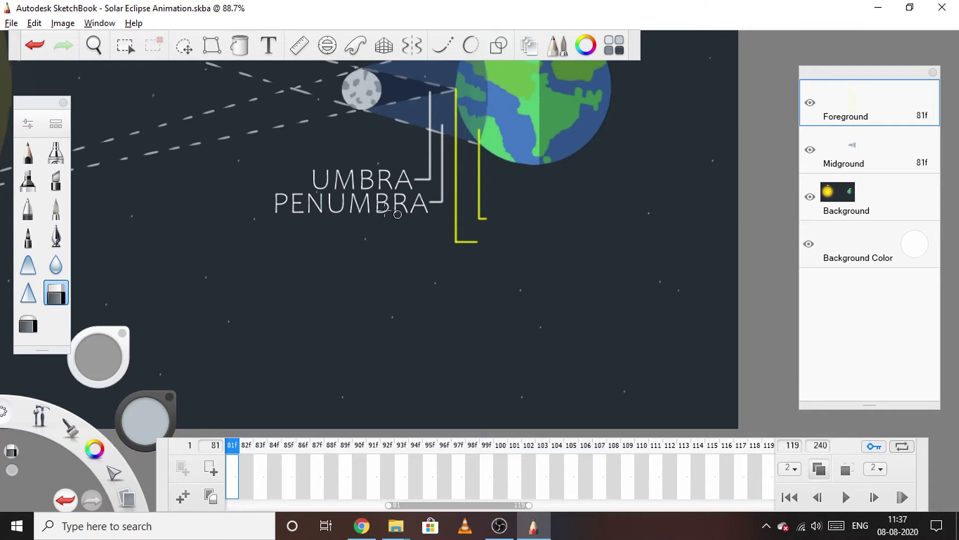
# Step: Select the PENUMBRA label with a rectangle and subtract the leader line's end from the selection with a polyline
pyautogui.click(126, 45)
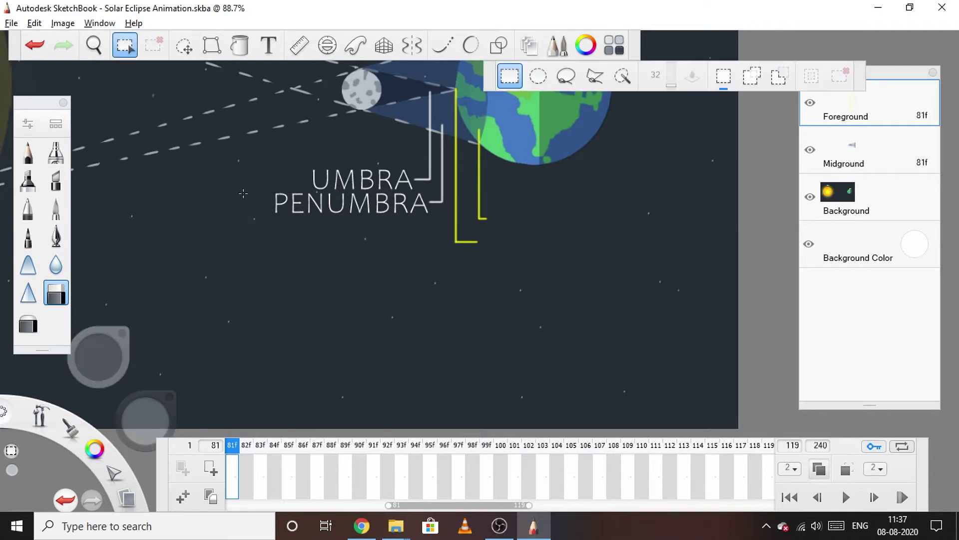
pyautogui.moveTo(309, 230); pyautogui.dragTo(429, 260)
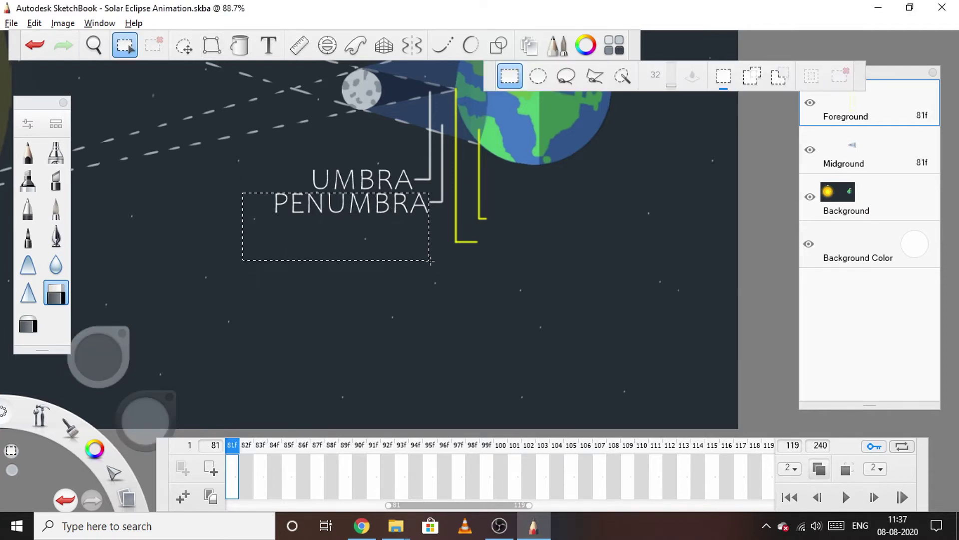
pyautogui.scroll(5, 429, 138)
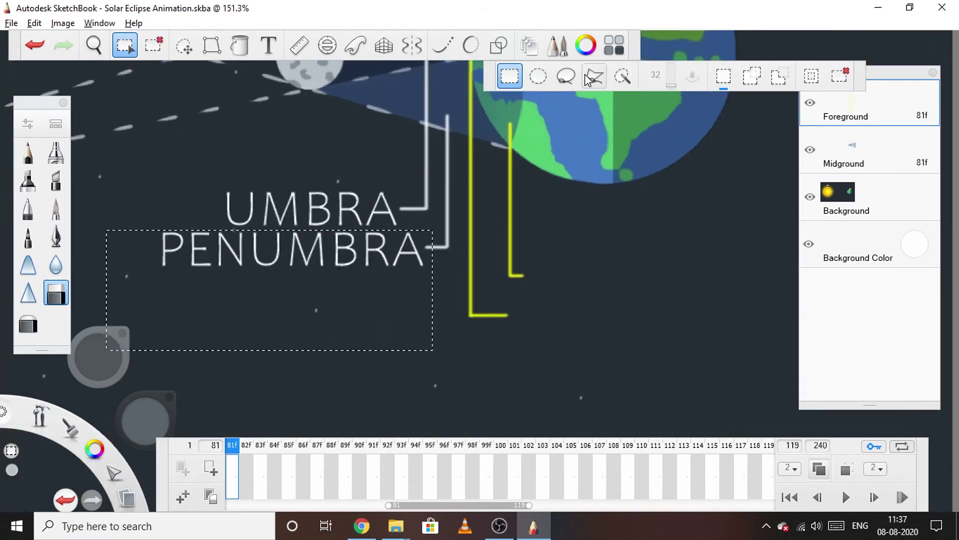
pyautogui.click(594, 76)
pyautogui.keyDown('alt'); pyautogui.click(411, 223); pyautogui.keyUp('alt')
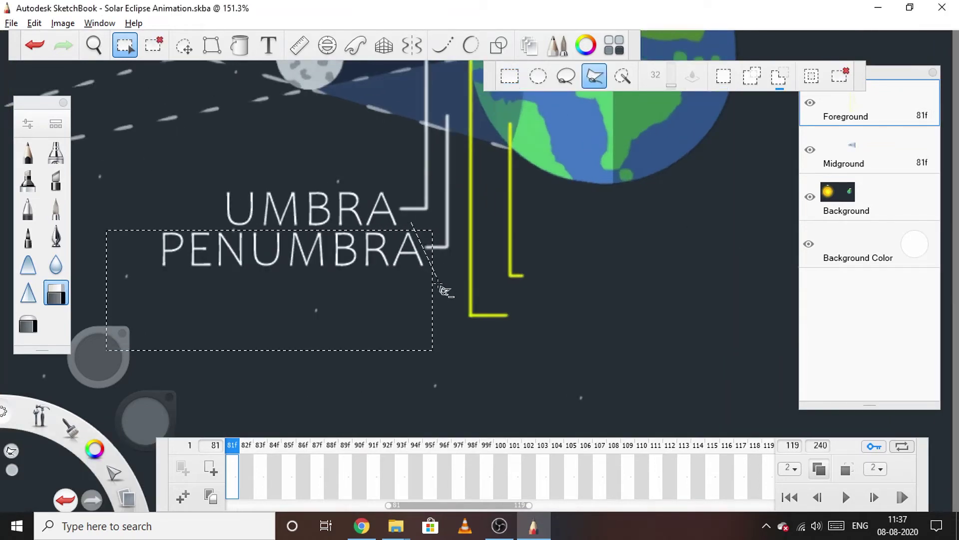
pyautogui.click(444, 299)
pyautogui.click(449, 208)
pyautogui.click(421, 227)
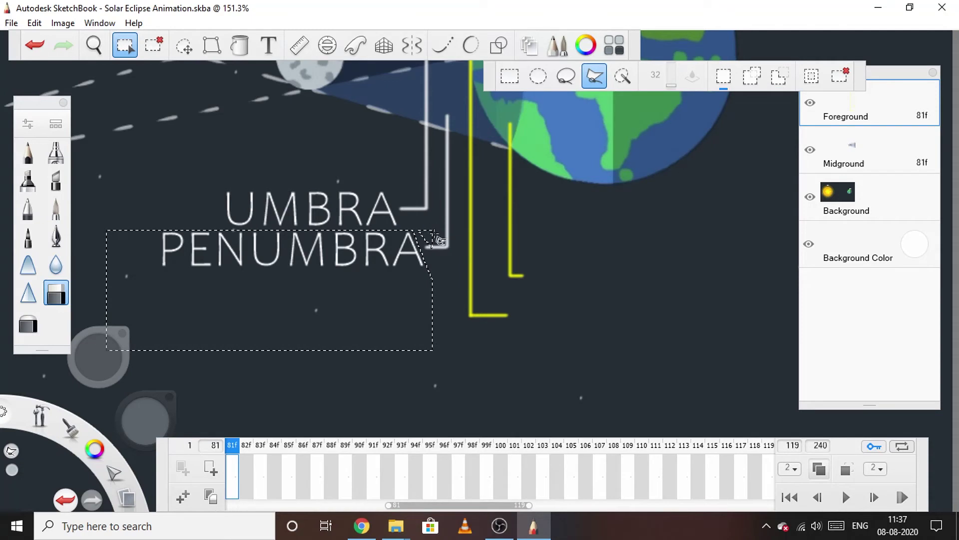
pyautogui.click(440, 217)
pyautogui.click(434, 264)
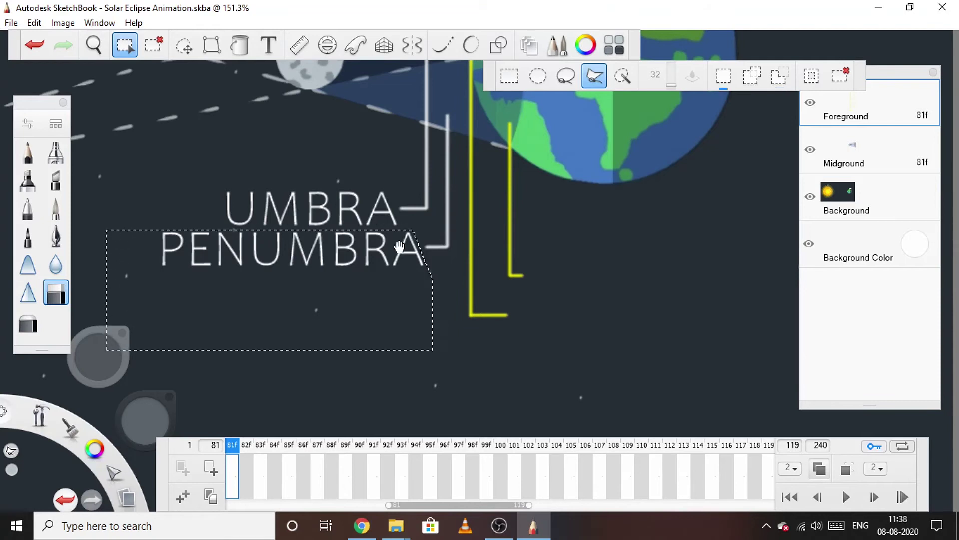
# Step: Nudge the selected PENUMBRA label slightly toward its leader line and clear the selection
pyautogui.click(440, 218)
pyautogui.click(346, 282)
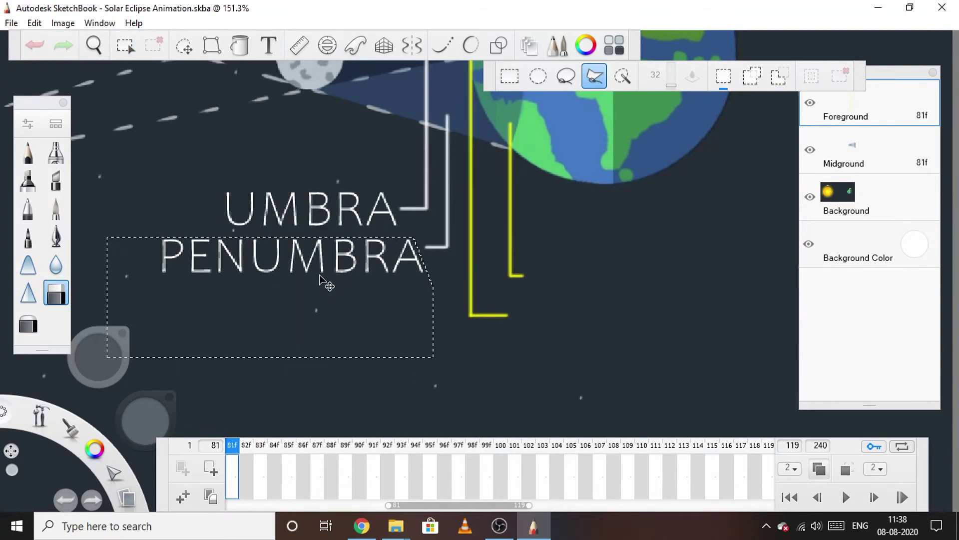
pyautogui.moveTo(320, 270); pyautogui.dragTo(327, 274)
pyautogui.click(351, 281)
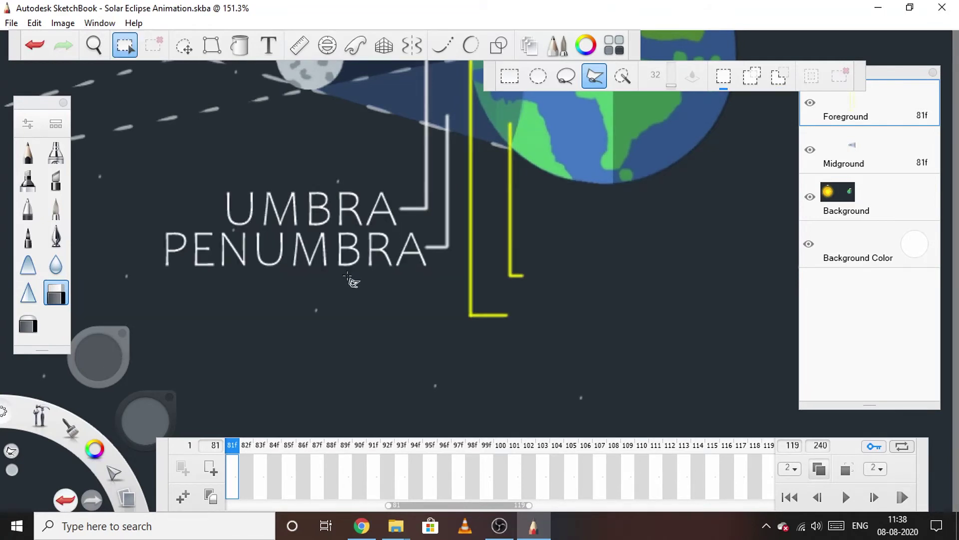
# Step: Create the text "TOTAL ECLIPSE" in white on Foreground frame 81
pyautogui.scroll(-4, 402, 247)
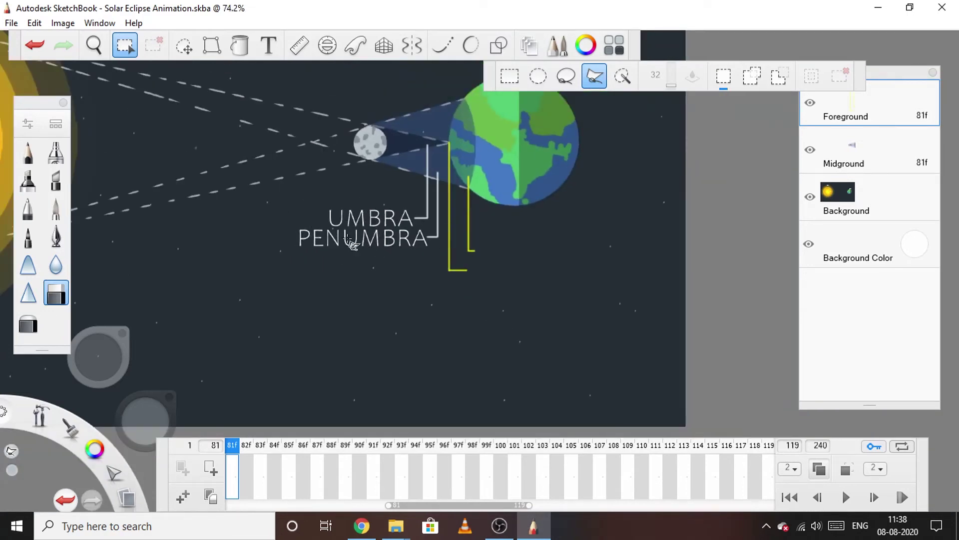
pyautogui.click(268, 48)
pyautogui.write('TTO')
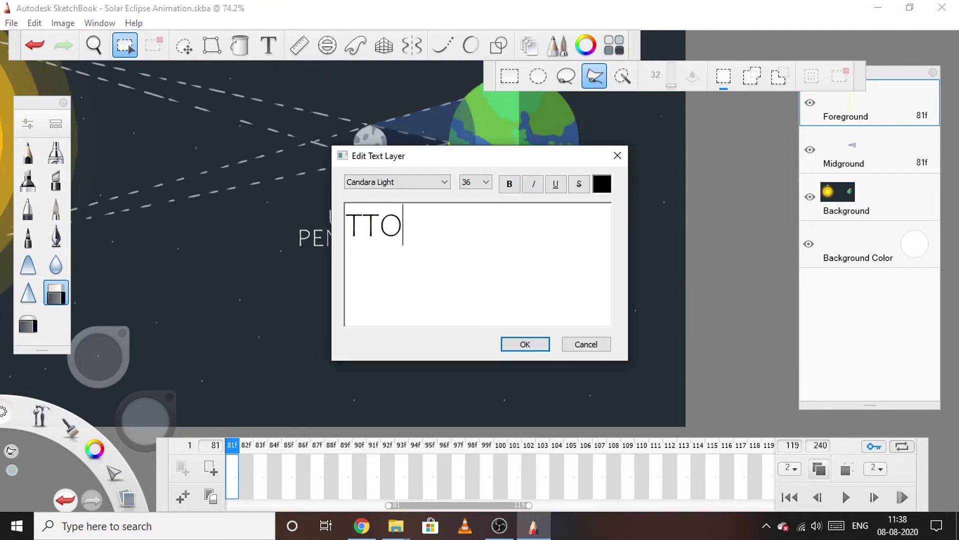
pyautogui.press('BackSpace')
pyautogui.press('BackSpace')
pyautogui.write('OTAL ECLIPSE')
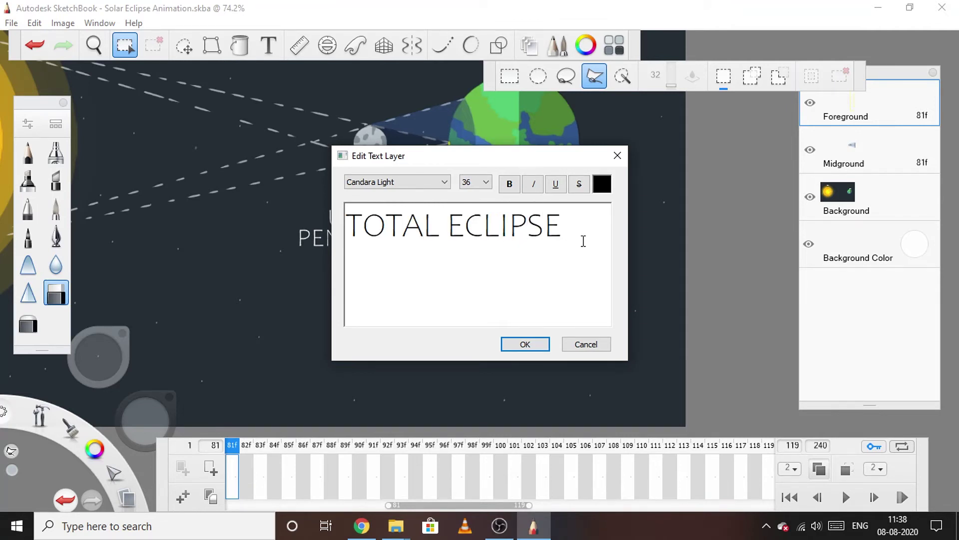
pyautogui.hotkey('ctrl', 'a')
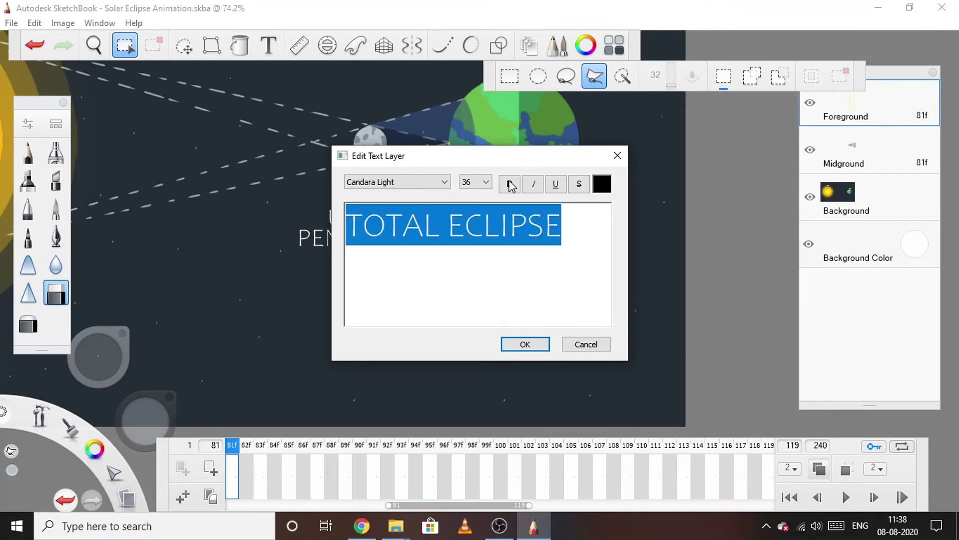
pyautogui.click(602, 186)
pyautogui.click(481, 303)
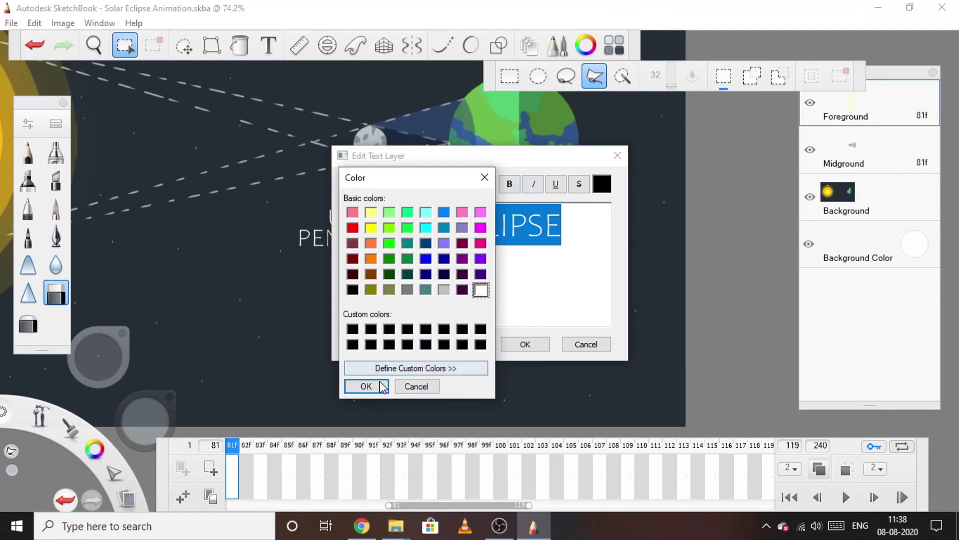
pyautogui.click(366, 386)
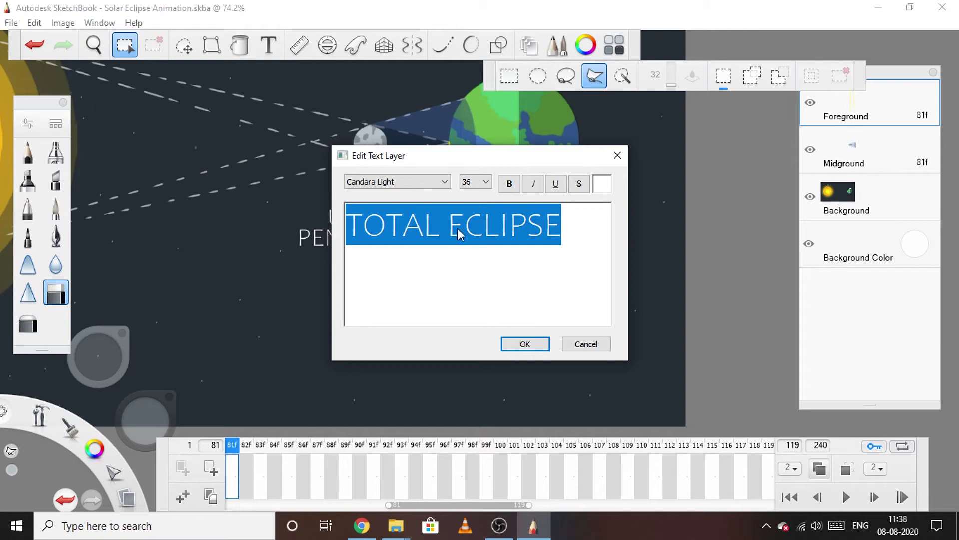
pyautogui.click(525, 344)
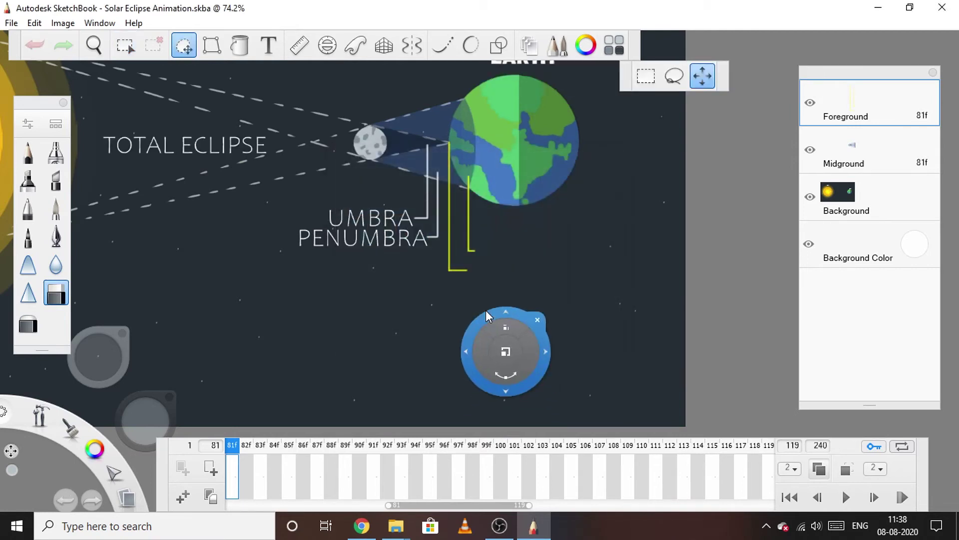
# Step: Place the TOTAL ECLIPSE label at the end of the longer yellow leader line below the Earth
pyautogui.moveTo(527, 333); pyautogui.dragTo(857, 442)
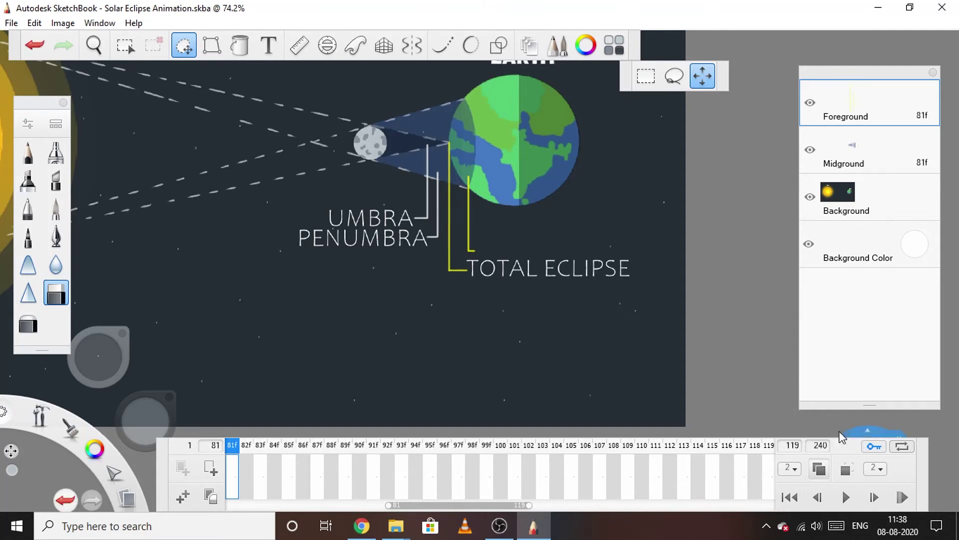
pyautogui.moveTo(502, 246); pyautogui.dragTo(526, 316)
pyautogui.click(560, 255)
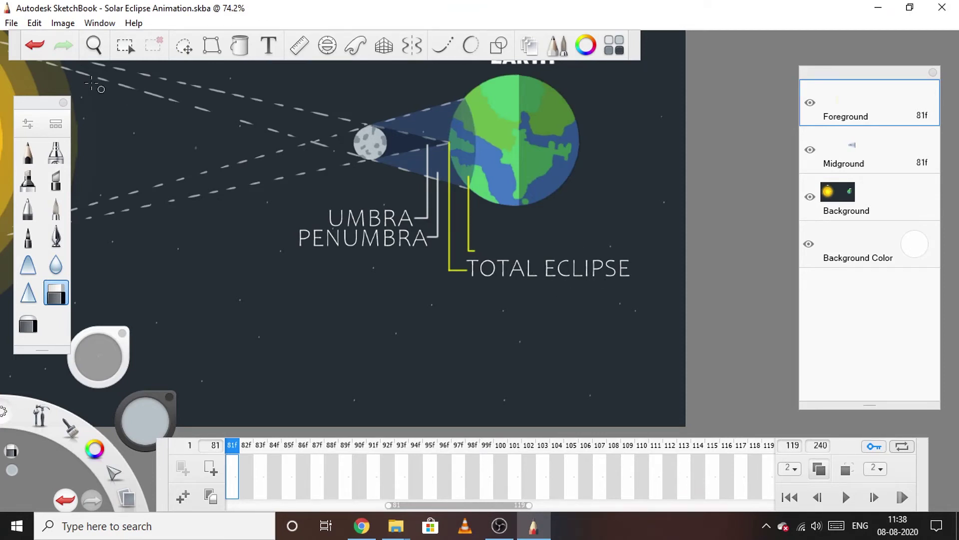
# Step: Undo the white TOTAL ECLIPSE label and create the text "TOTAL ECLIPSE" in yellow, Candara Light, size 36, on Foreground frame 81
pyautogui.click(34, 45)
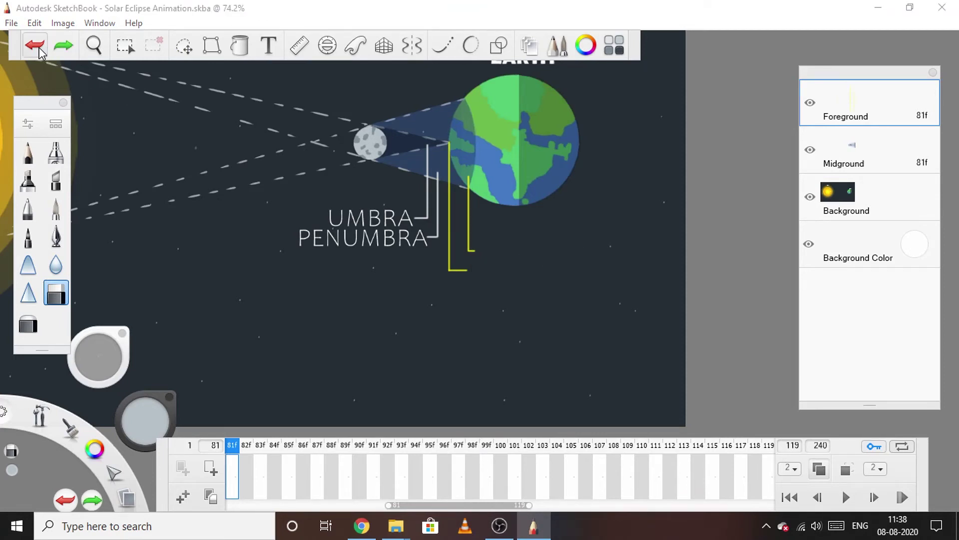
pyautogui.click(269, 46)
pyautogui.write('TOT')
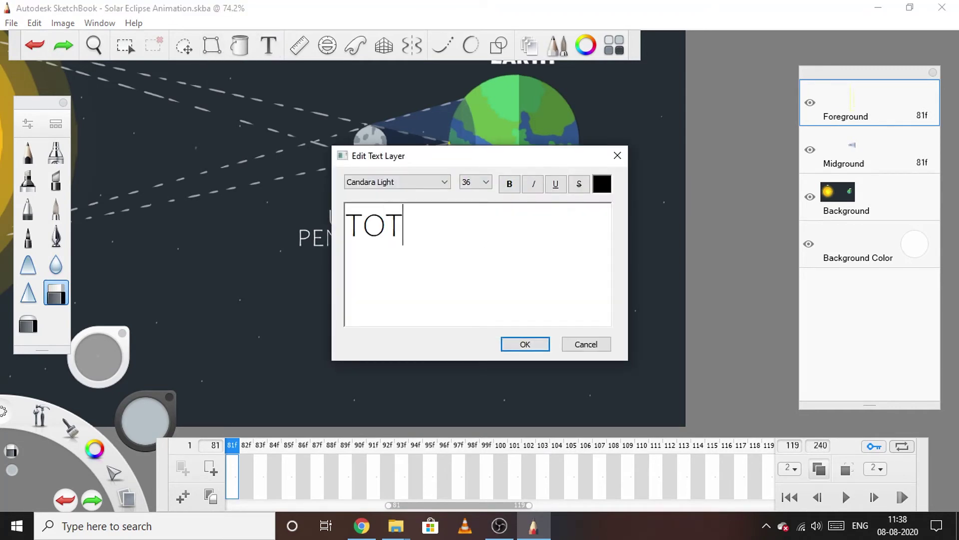
pyautogui.write('AL ECLIPSE')
pyautogui.hotkey('ctrl', 'a')
pyautogui.click(602, 184)
pyautogui.click(370, 230)
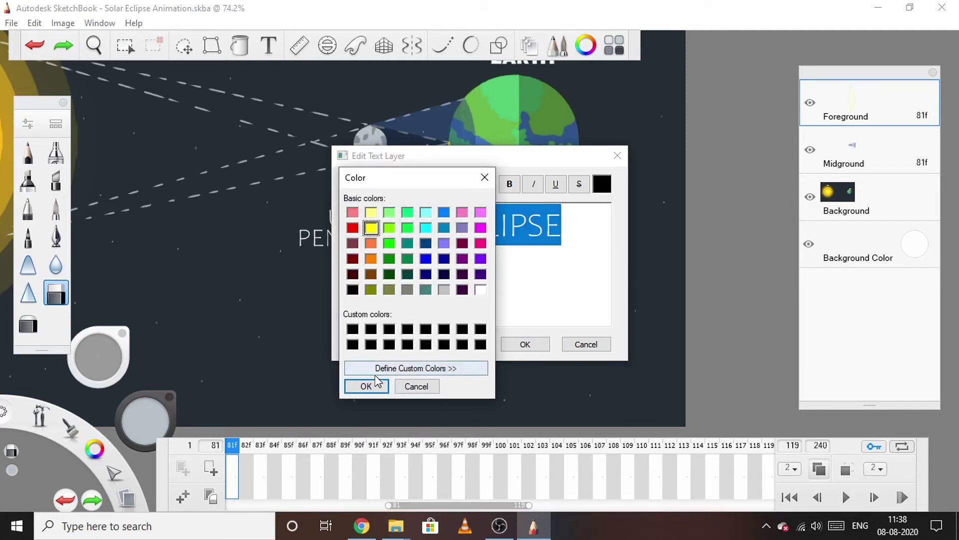
pyautogui.click(379, 386)
pyautogui.click(423, 288)
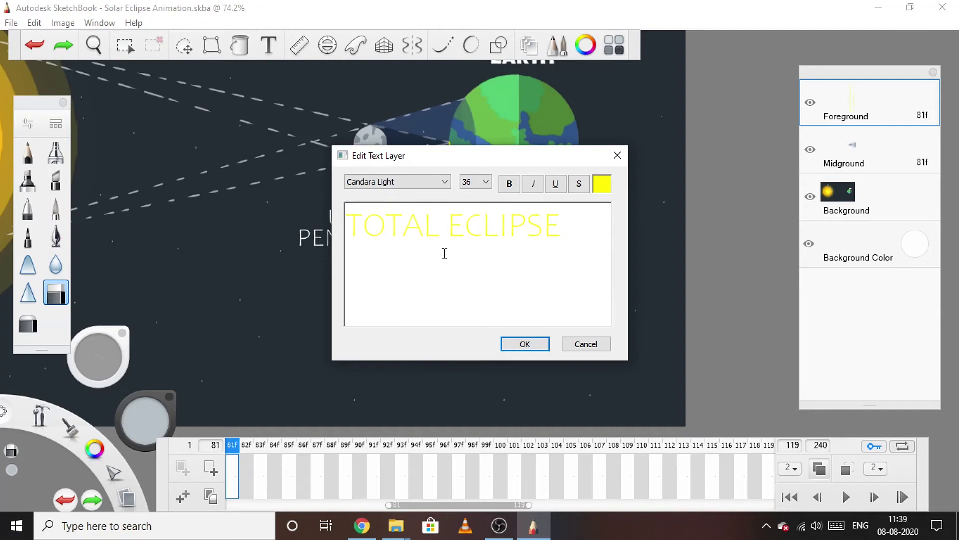
pyautogui.click(529, 344)
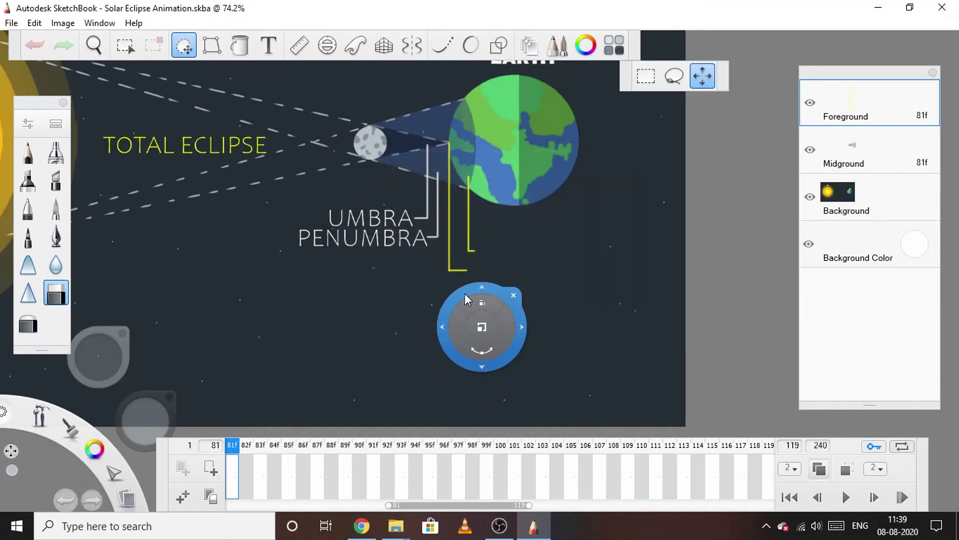
# Step: Place the yellow TOTAL ECLIPSE label at the end of the longer yellow leader line below the Earth
pyautogui.moveTo(537, 302); pyautogui.dragTo(848, 413)
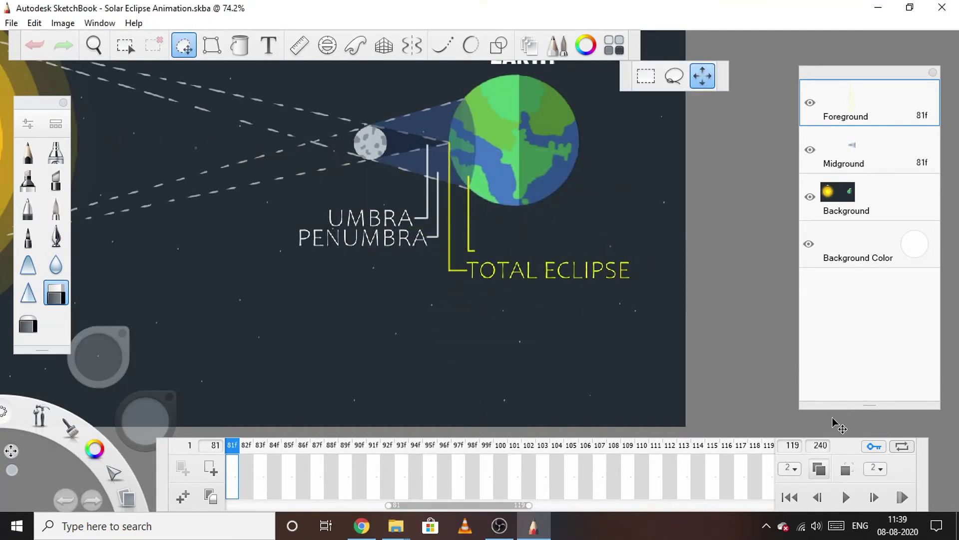
pyautogui.moveTo(841, 425); pyautogui.dragTo(840, 424)
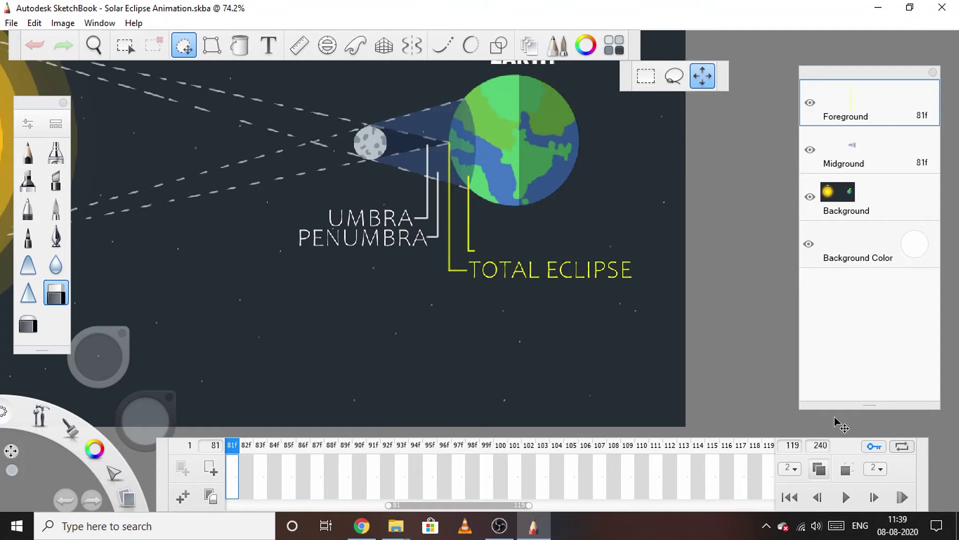
pyautogui.click(601, 314)
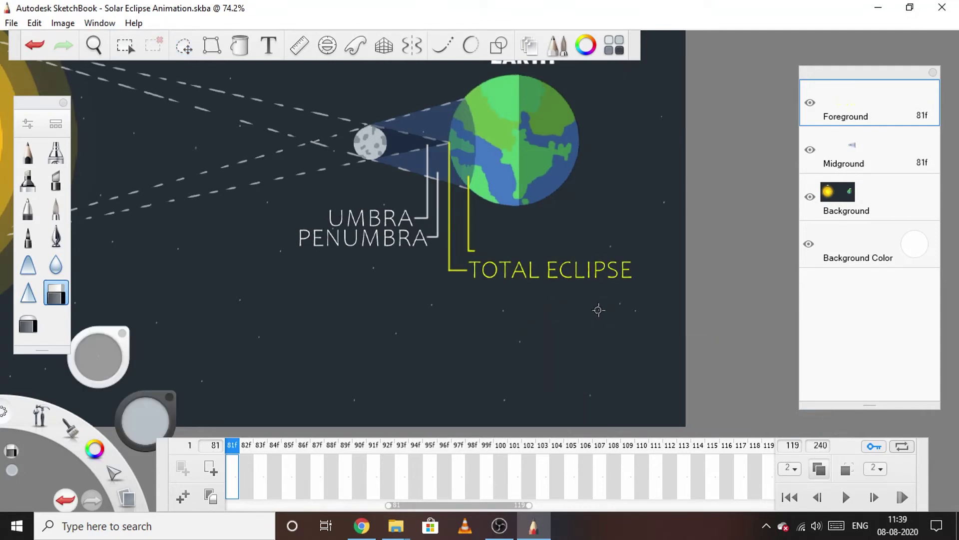
# Step: Create the text "PARTIAL ECLIPSE" in yellow, Candara Light, size 36, and place it at the end of the shorter yellow leader line
pyautogui.click(269, 44)
pyautogui.write('PART')
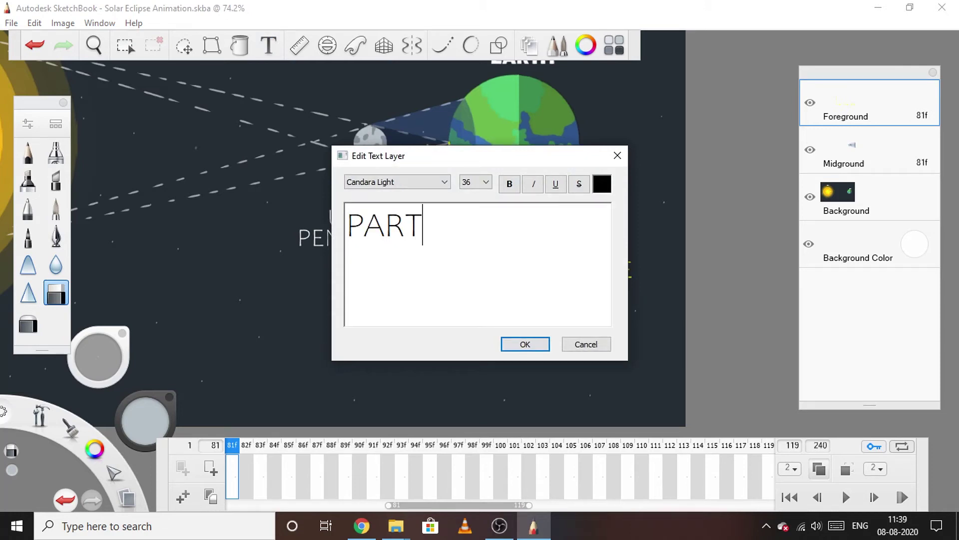
pyautogui.write('IAL ECLIPSE')
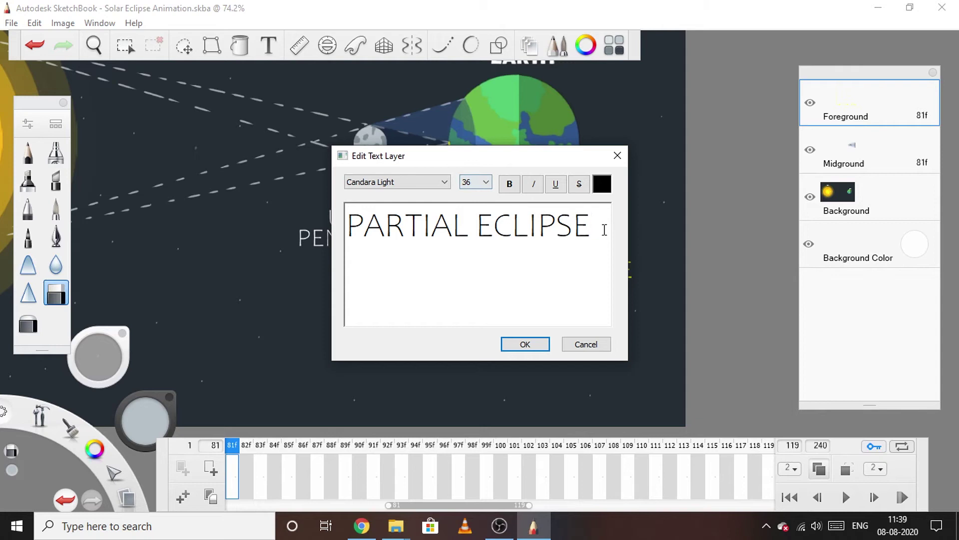
pyautogui.moveTo(604, 227); pyautogui.dragTo(284, 216)
pyautogui.click(595, 184)
pyautogui.click(369, 230)
pyautogui.click(367, 386)
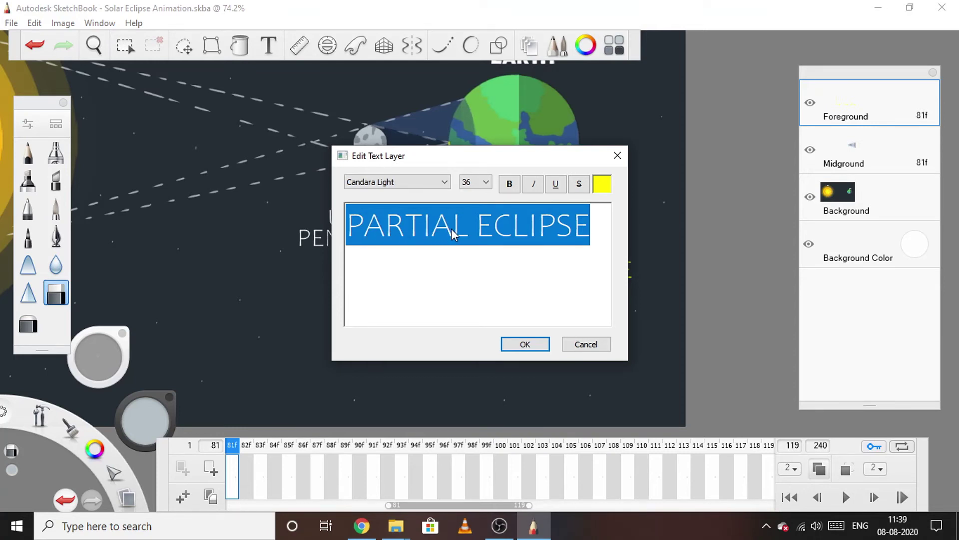
pyautogui.click(525, 343)
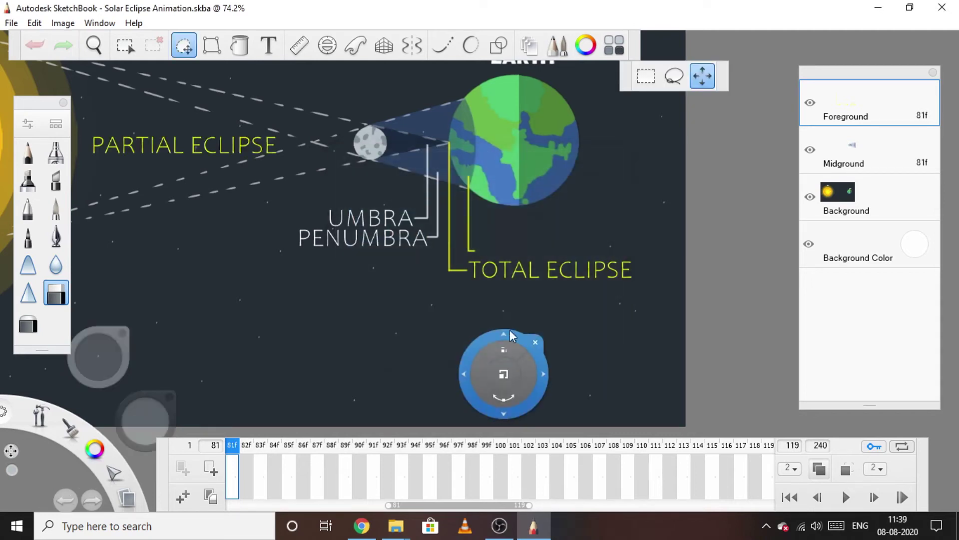
pyautogui.moveTo(470, 295); pyautogui.dragTo(856, 401)
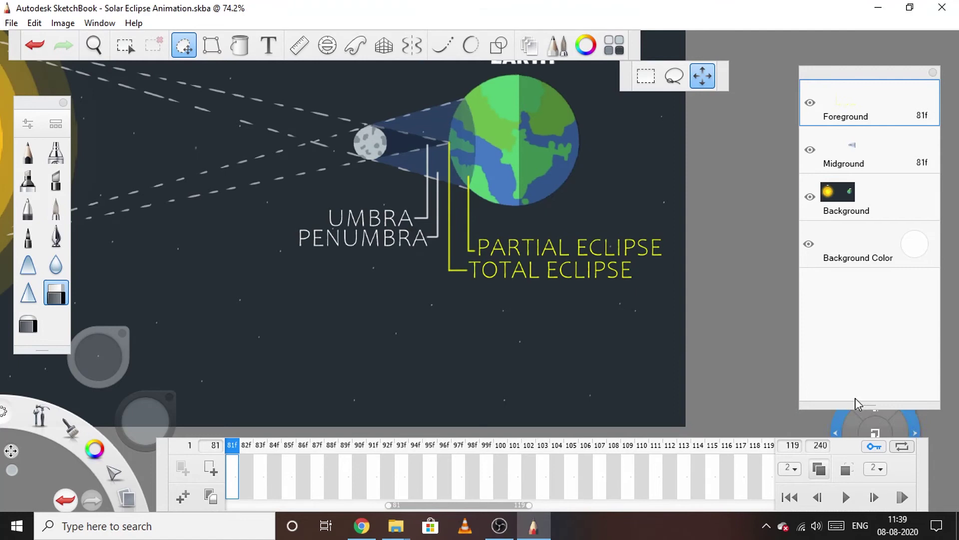
pyautogui.click(453, 279)
# Step: Start a polyline selection on the Foreground layer of frame 81
pyautogui.scroll(-3, 436, 225)
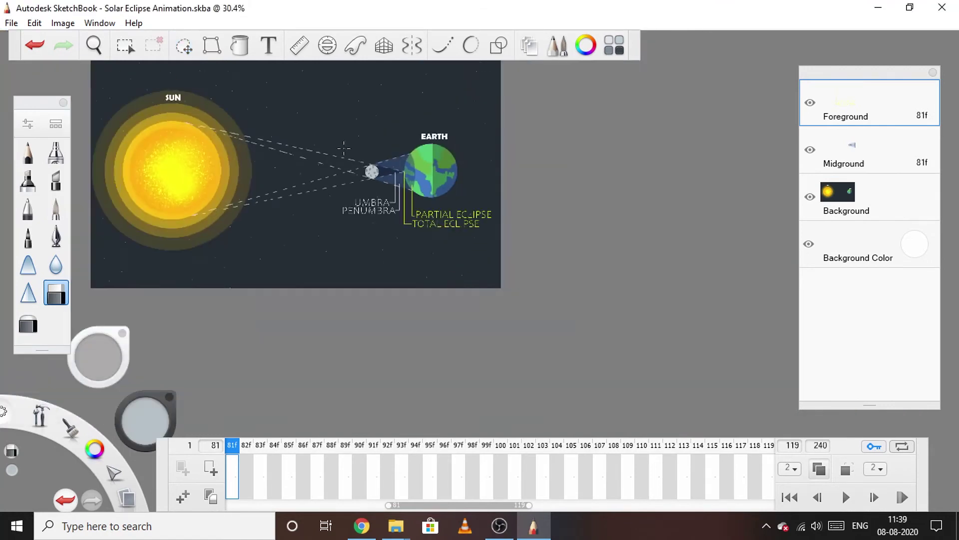
pyautogui.scroll(1, 437, 197)
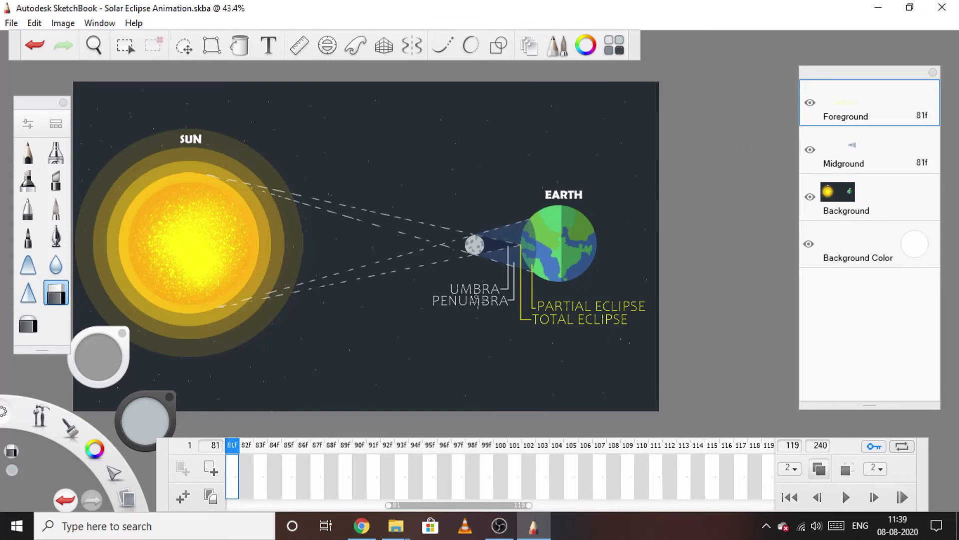
pyautogui.scroll(3, 475, 310)
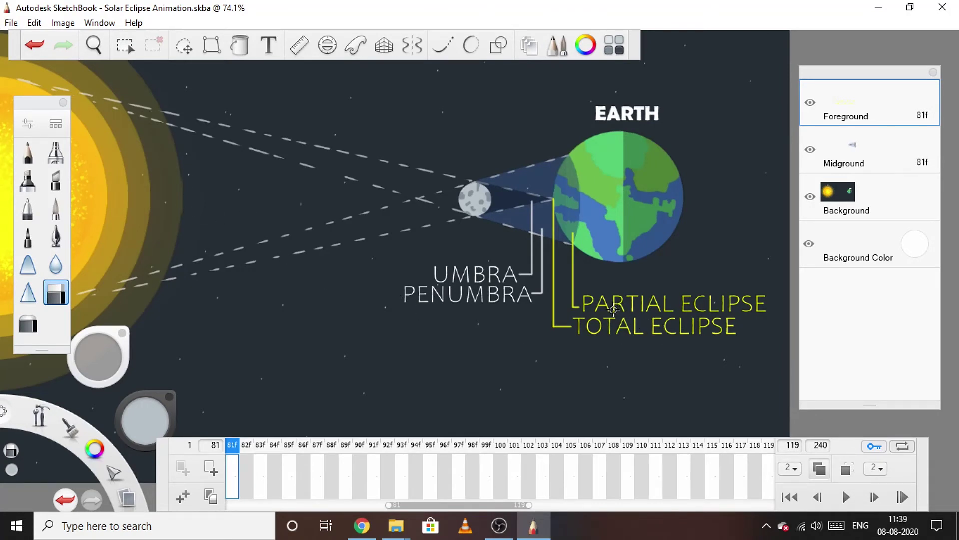
pyautogui.scroll(-2, 547, 276)
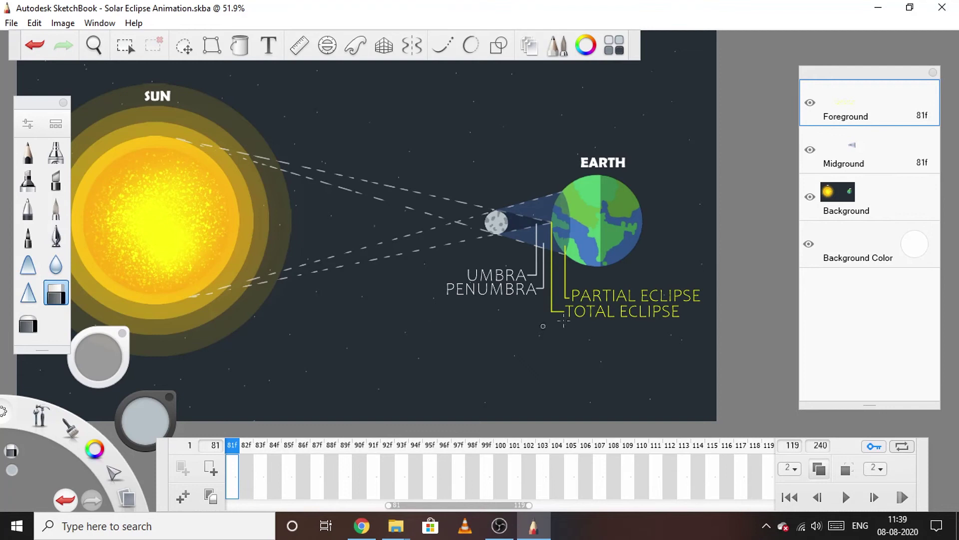
pyautogui.click(131, 49)
pyautogui.click(420, 189)
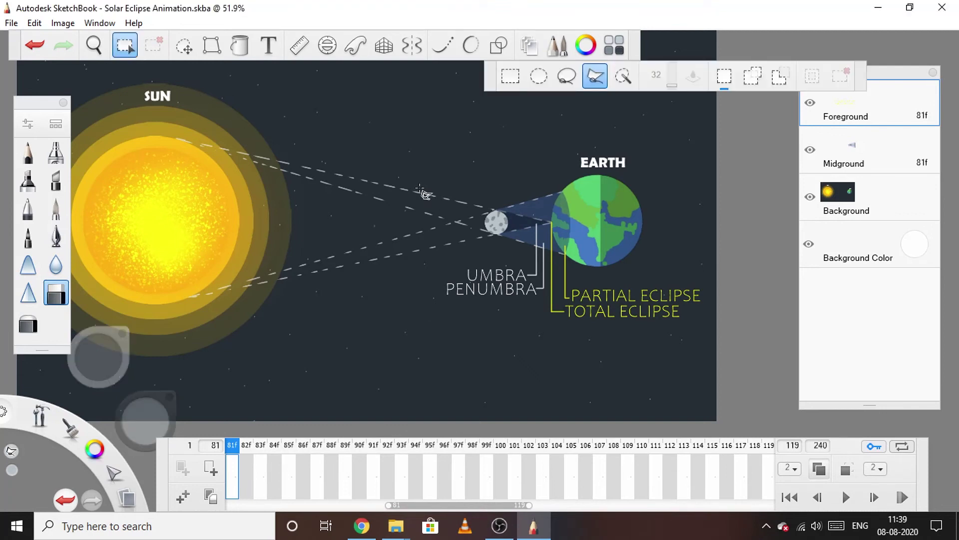
pyautogui.click(590, 378)
pyautogui.click(389, 333)
pyautogui.click(435, 223)
pyautogui.press('Escape')
# Step: Outline a closed polyline selection around all four labels and their leader lines on Foreground frame 81
pyautogui.click(433, 196)
pyautogui.click(414, 376)
pyautogui.click(492, 378)
pyautogui.click(715, 372)
pyautogui.click(708, 224)
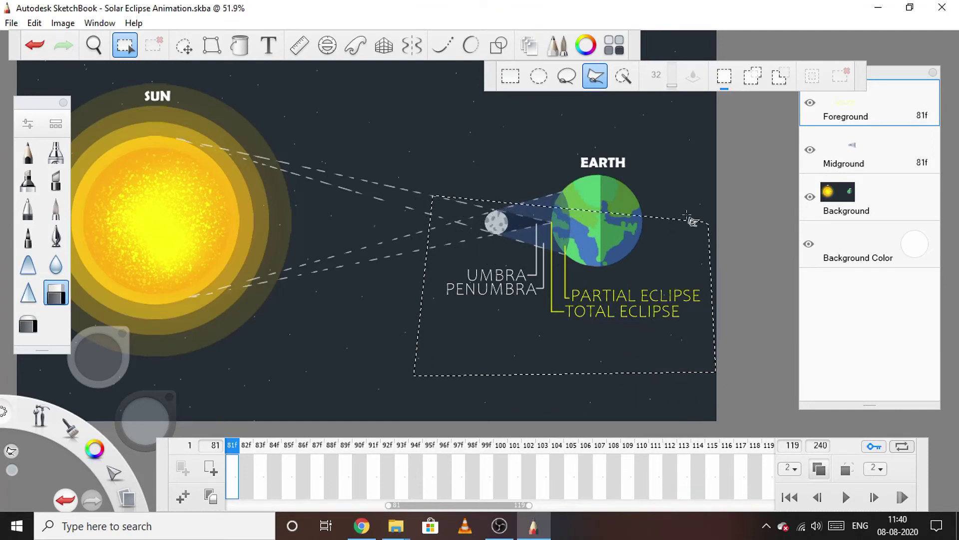
pyautogui.click(436, 197)
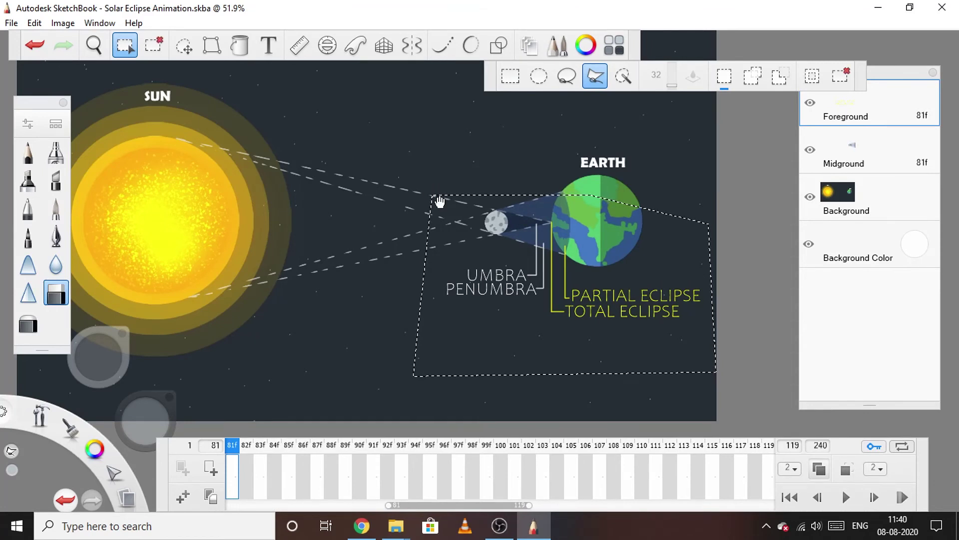
# Step: Copy the selected leader lines and labels into every second Foreground frame from 83 to 119
pyautogui.click(289, 449)
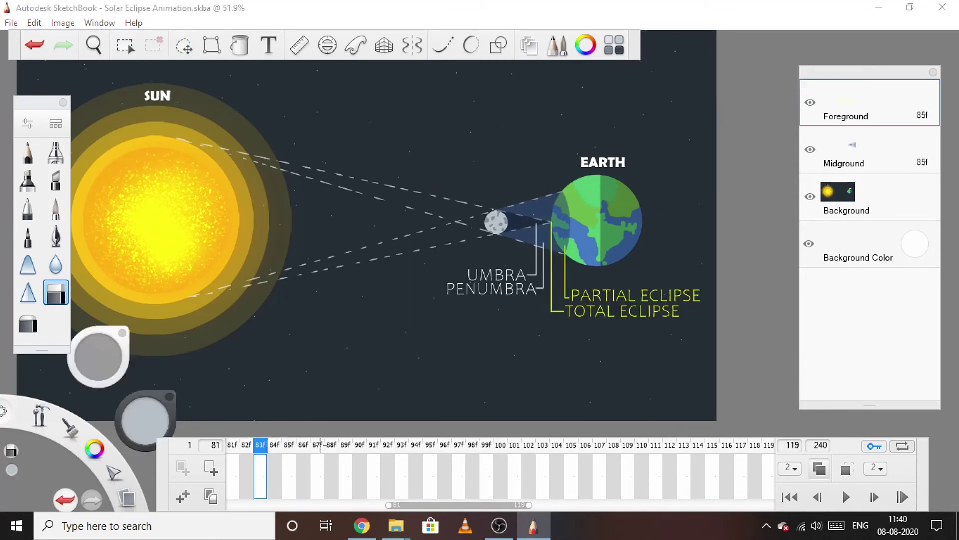
pyautogui.hotkey('ctrl', 'z')
pyautogui.click(345, 449)
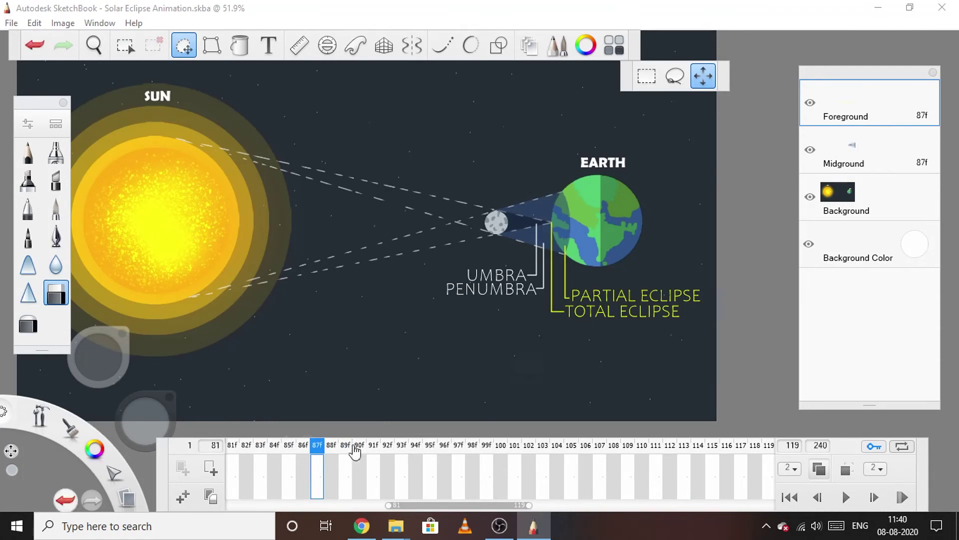
pyautogui.click(373, 450)
pyautogui.click(401, 450)
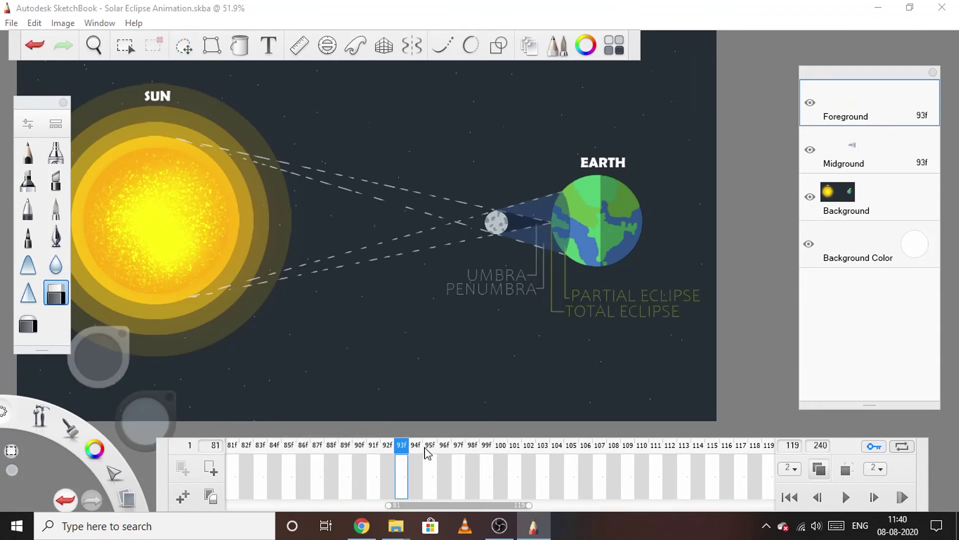
pyautogui.click(429, 450)
pyautogui.click(459, 450)
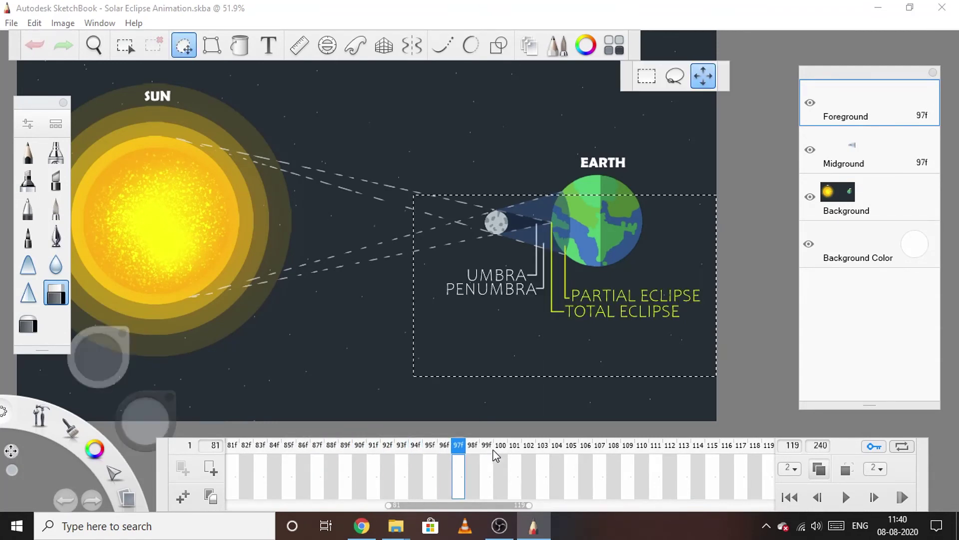
pyautogui.click(486, 449)
pyautogui.click(514, 450)
pyautogui.click(543, 450)
pyautogui.click(571, 450)
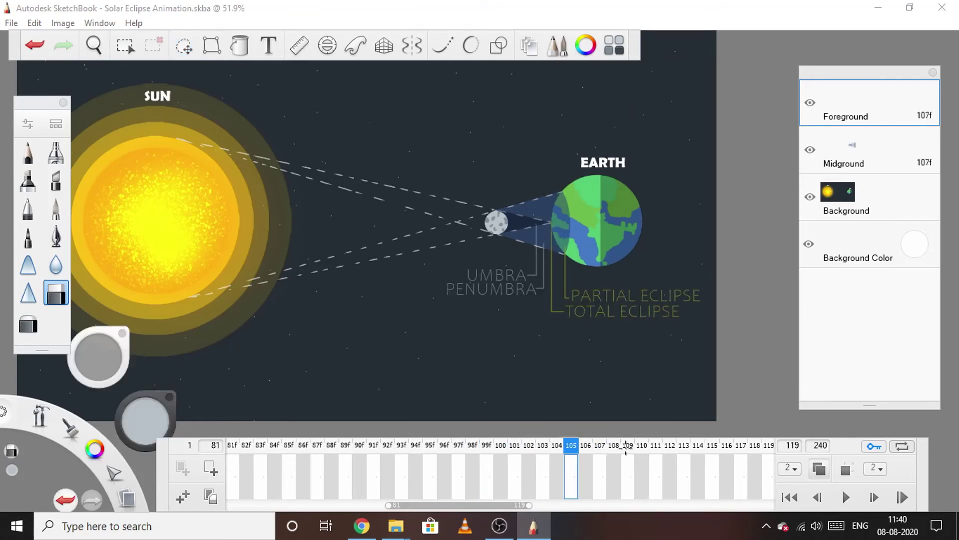
pyautogui.click(599, 450)
pyautogui.click(628, 450)
pyautogui.click(656, 449)
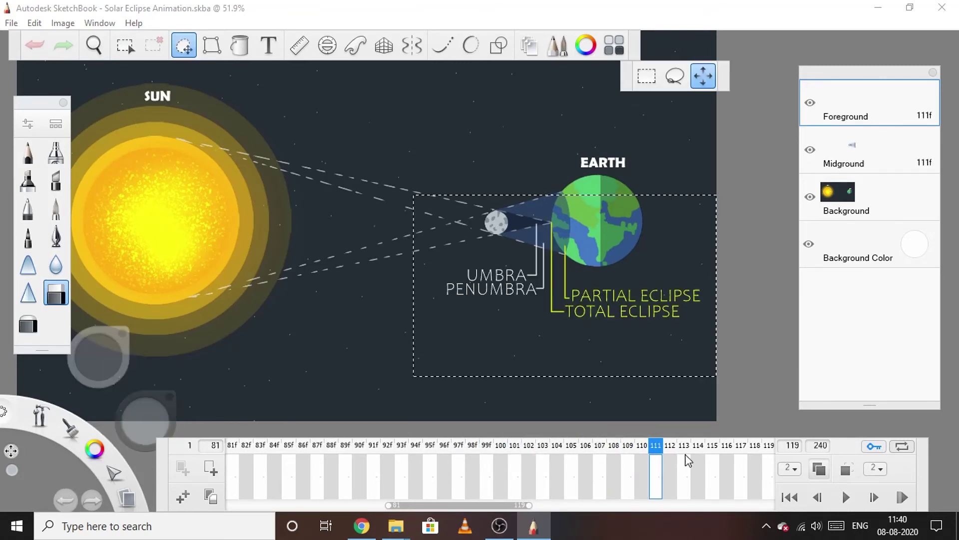
pyautogui.click(712, 449)
pyautogui.click(741, 450)
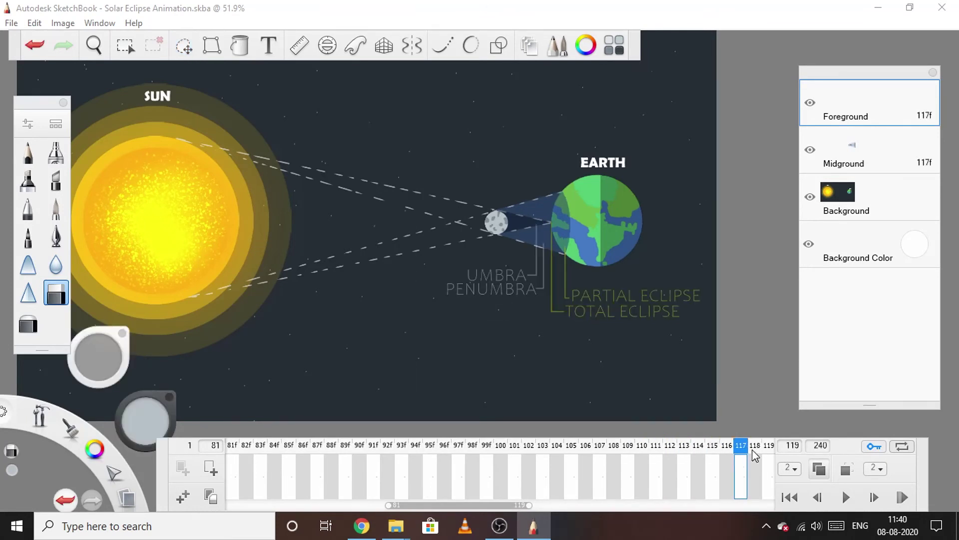
pyautogui.click(768, 450)
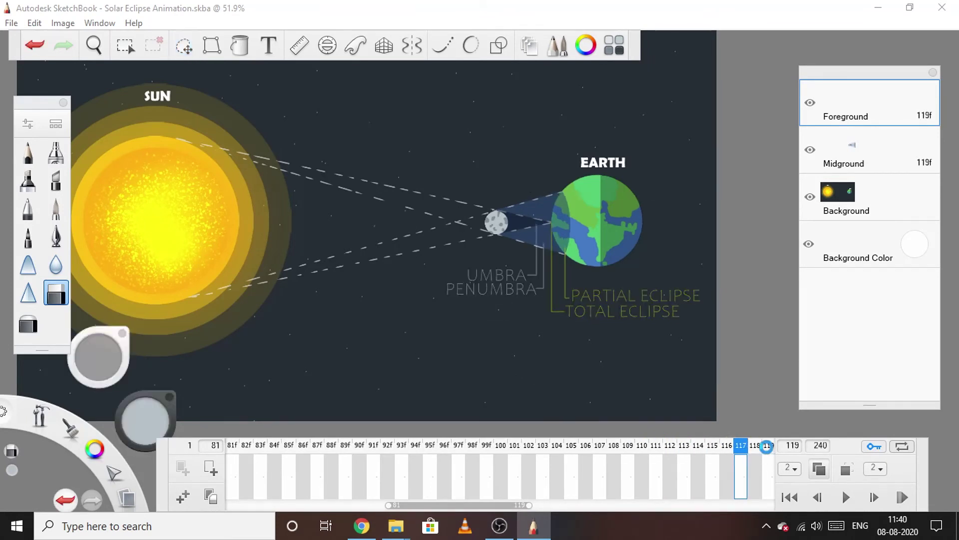
# Step: Scale the leader lines and labels on Foreground frame 81 down to a tiny cluster just below the Earth
pyautogui.click(232, 445)
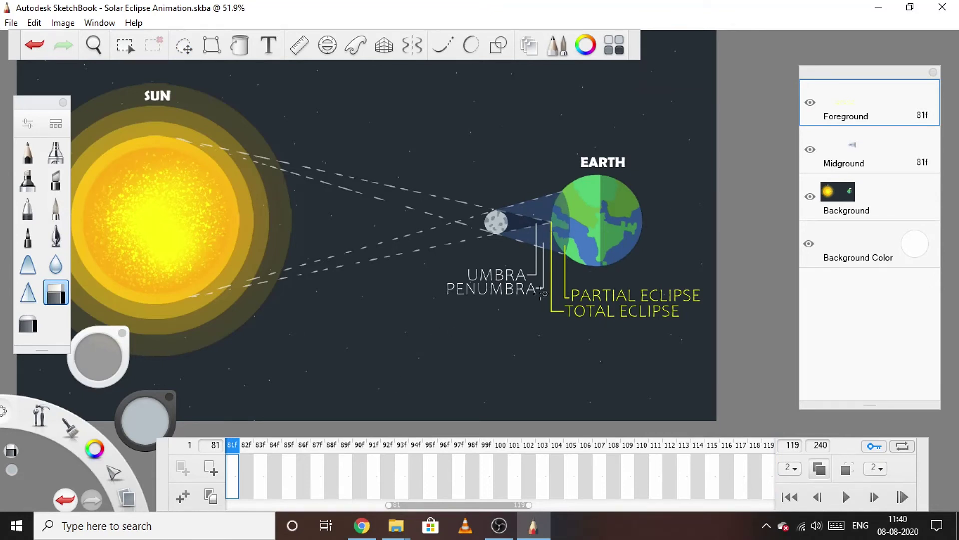
pyautogui.click(184, 45)
pyautogui.click(459, 338)
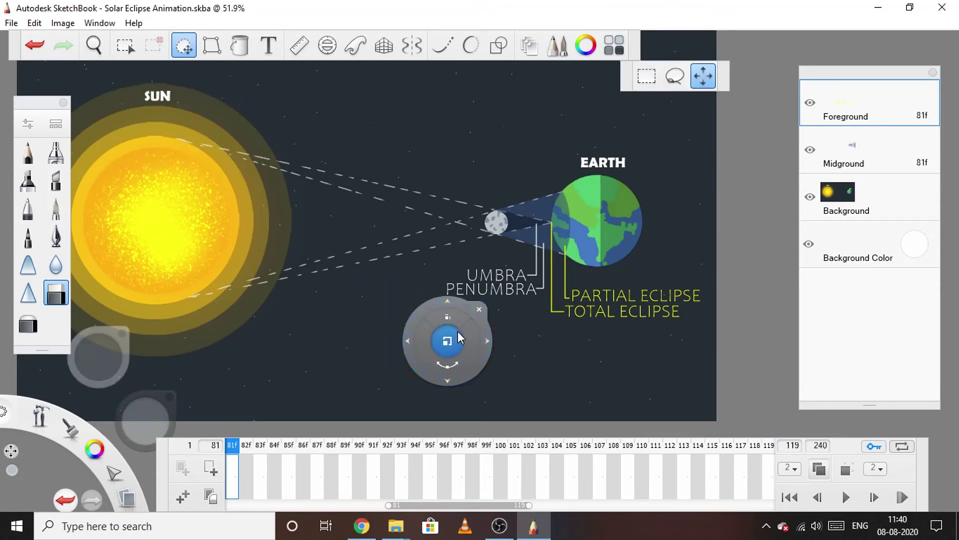
pyautogui.moveTo(454, 340); pyautogui.dragTo(152, 288)
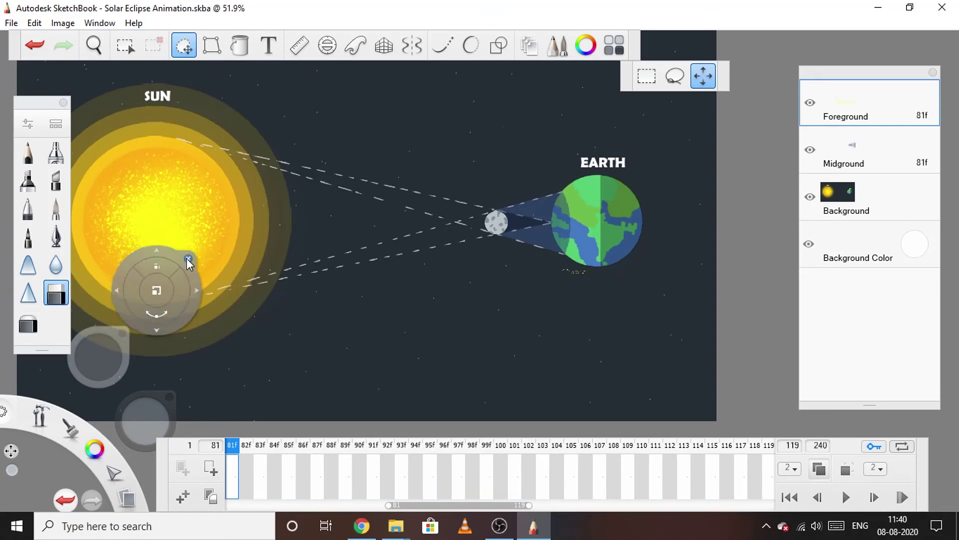
pyautogui.click(188, 259)
# Step: Scale the leader lines and labels down on Foreground frames 83, 85 and 87, making each frame slightly larger than the one before
pyautogui.click(260, 454)
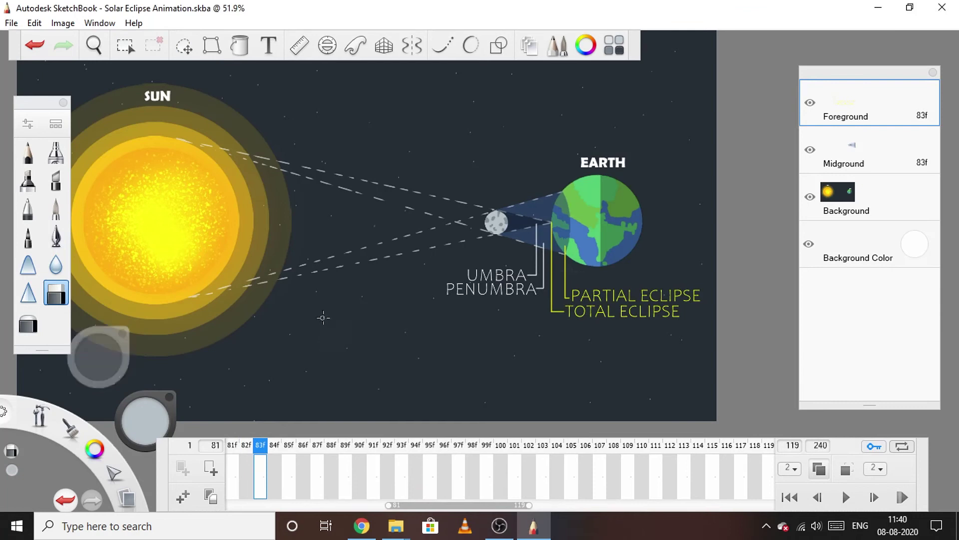
pyautogui.hotkey('ctrl', 't')
pyautogui.moveTo(280, 352); pyautogui.dragTo(114, 341)
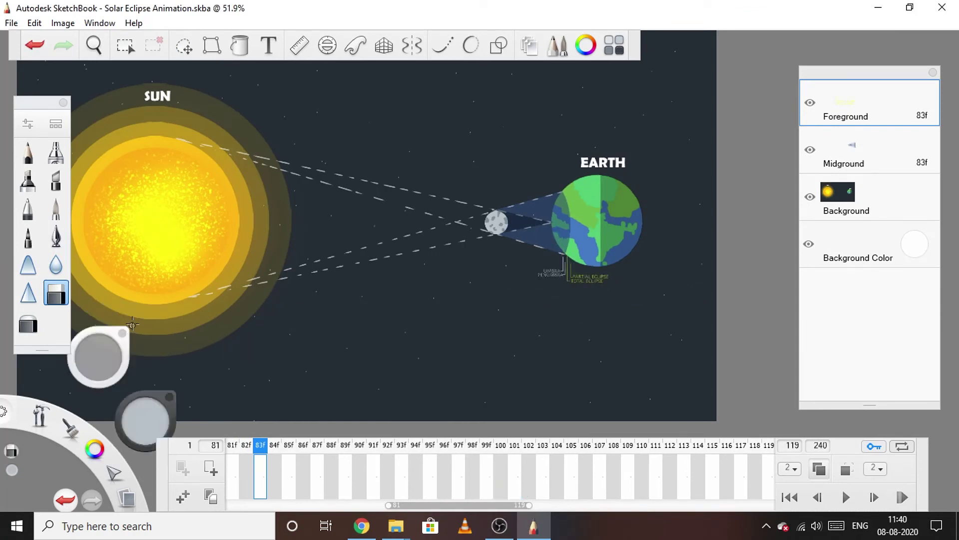
pyautogui.click(288, 451)
pyautogui.hotkey('ctrl', 't')
pyautogui.moveTo(381, 323); pyautogui.dragTo(218, 302)
pyautogui.click(317, 453)
pyautogui.hotkey('ctrl', 't')
pyautogui.moveTo(395, 232); pyautogui.dragTo(253, 218)
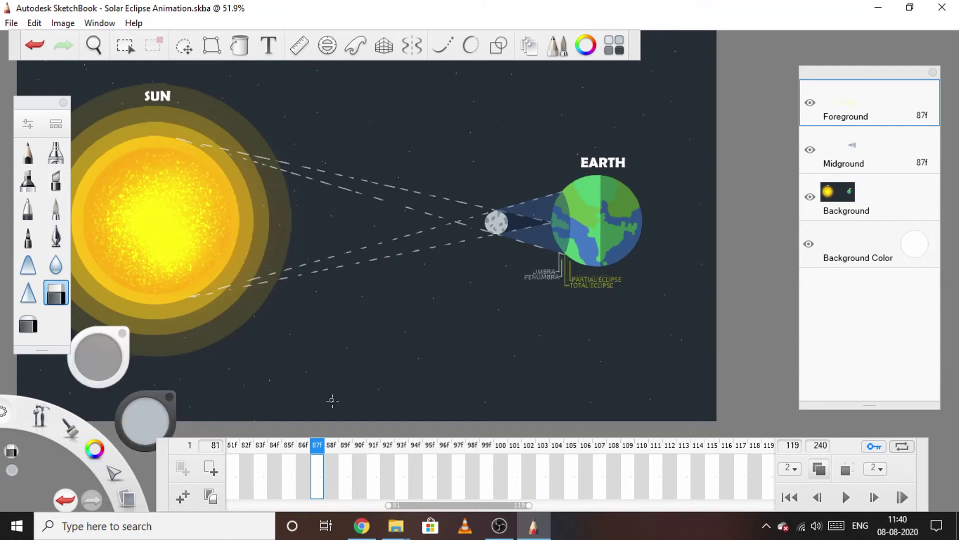
# Step: Shrink the leader lines and labels on Foreground frames 89, 91 and 93 to roughly half size below the Earth
pyautogui.click(345, 452)
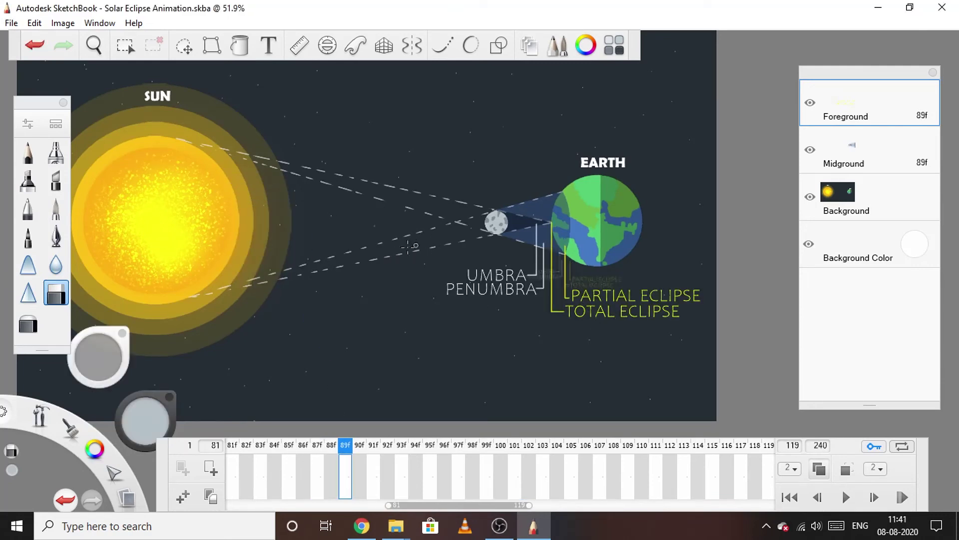
pyautogui.hotkey('ctrl', 't')
pyautogui.moveTo(358, 253); pyautogui.dragTo(238, 194)
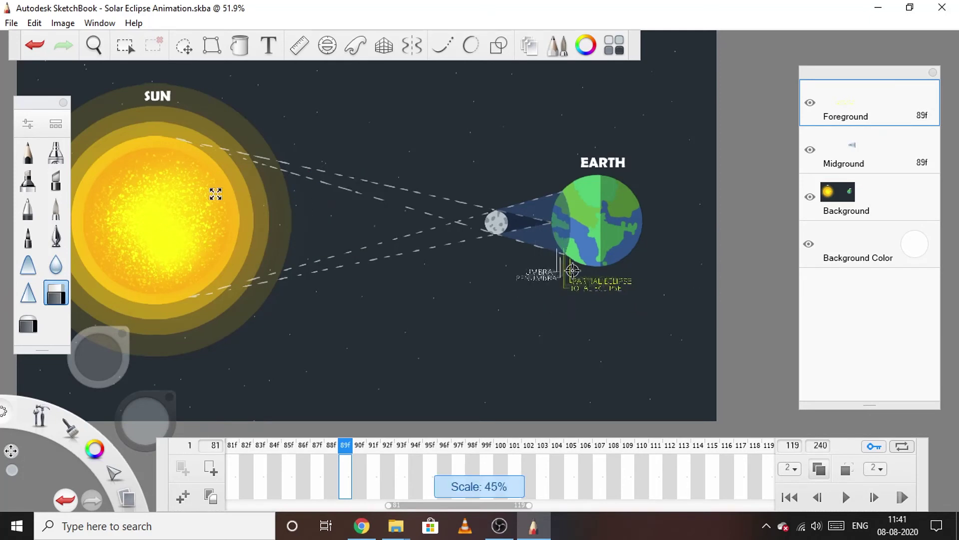
pyautogui.click(372, 457)
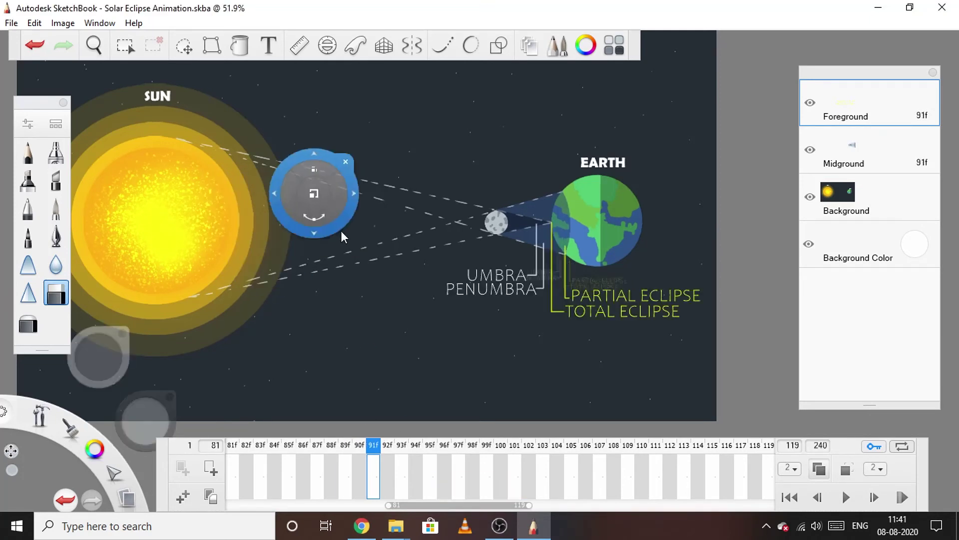
pyautogui.moveTo(320, 203); pyautogui.dragTo(194, 188)
pyautogui.click(401, 452)
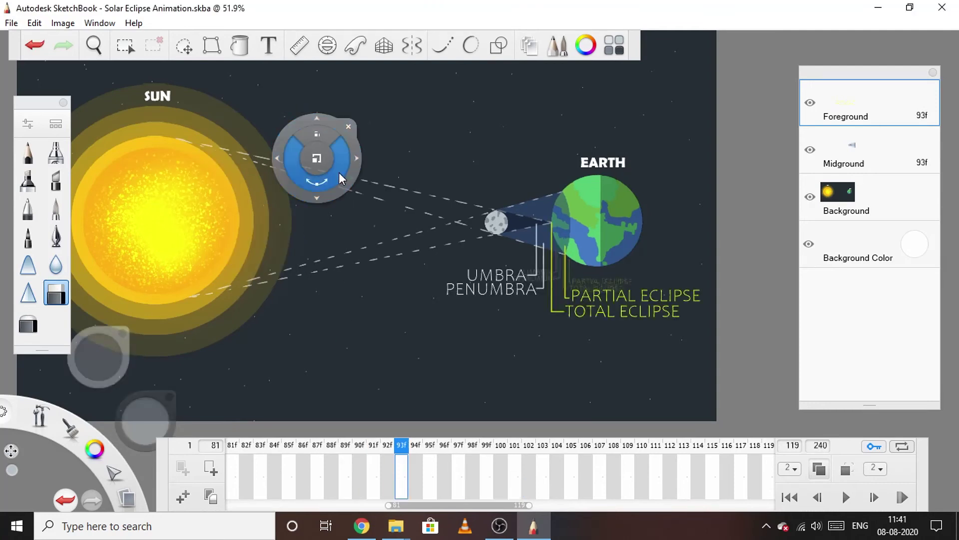
pyautogui.moveTo(339, 173); pyautogui.dragTo(317, 160)
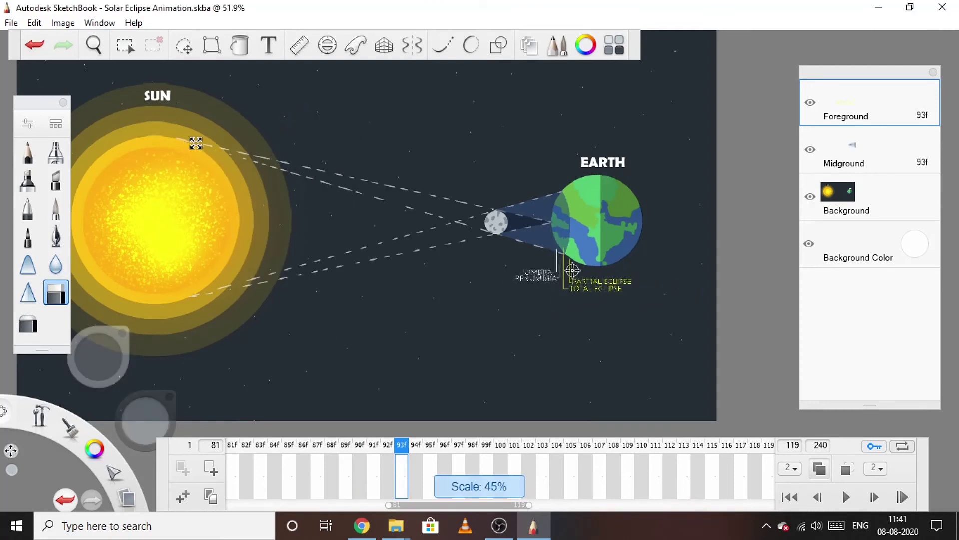
pyautogui.moveTo(208, 142); pyautogui.dragTo(209, 143)
# Step: Scale down the labels and leader lines on Foreground frames 95, 97 and 99 progressively less, then enlarge frame 99 slightly
pyautogui.click(430, 453)
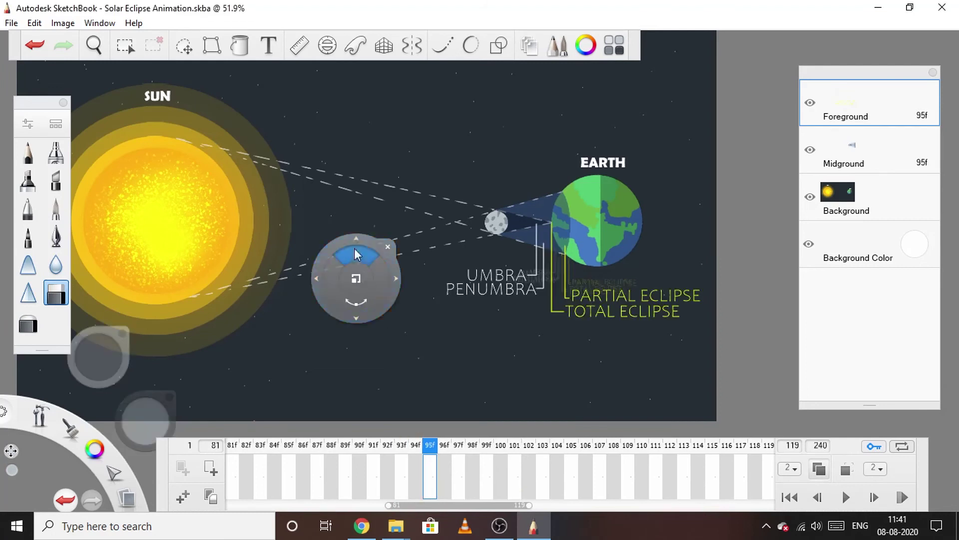
pyautogui.moveTo(357, 255); pyautogui.dragTo(272, 272)
pyautogui.click(458, 455)
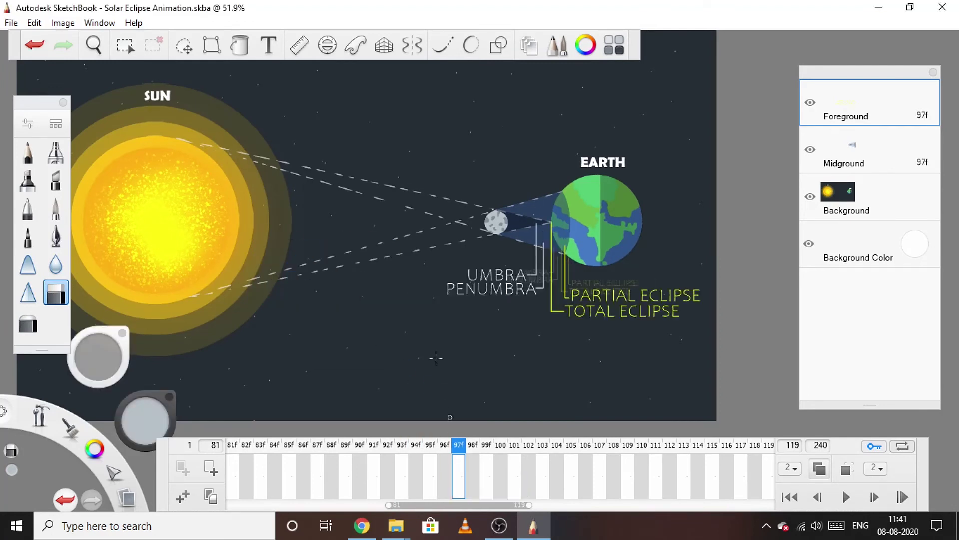
pyautogui.moveTo(394, 245); pyautogui.dragTo(283, 208)
pyautogui.click(486, 455)
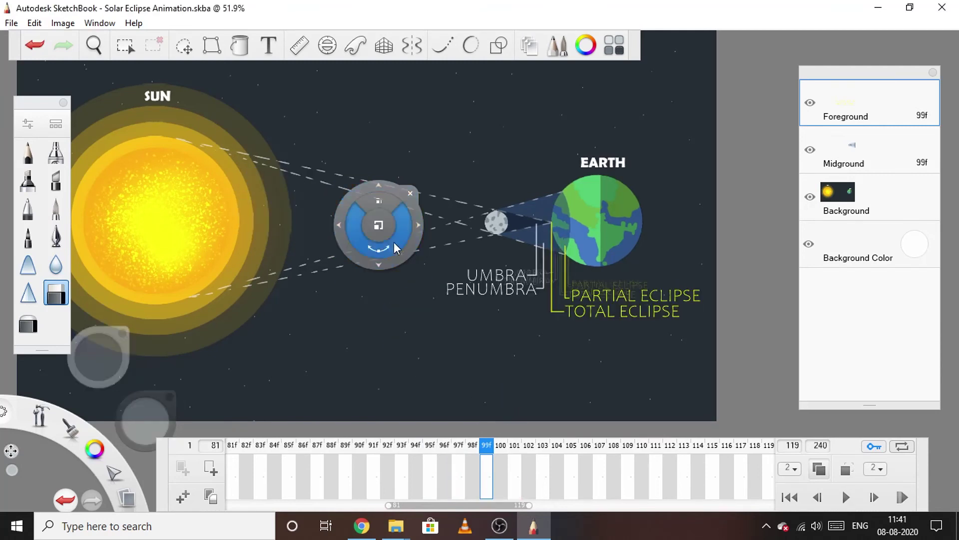
pyautogui.moveTo(383, 239); pyautogui.dragTo(362, 227)
pyautogui.moveTo(302, 219); pyautogui.dragTo(301, 219)
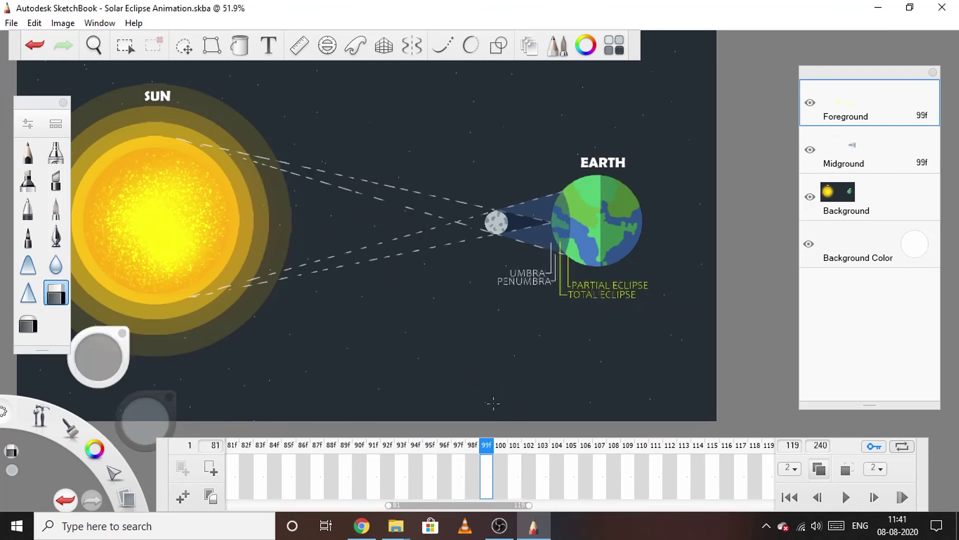
pyautogui.moveTo(367, 272); pyautogui.dragTo(377, 279)
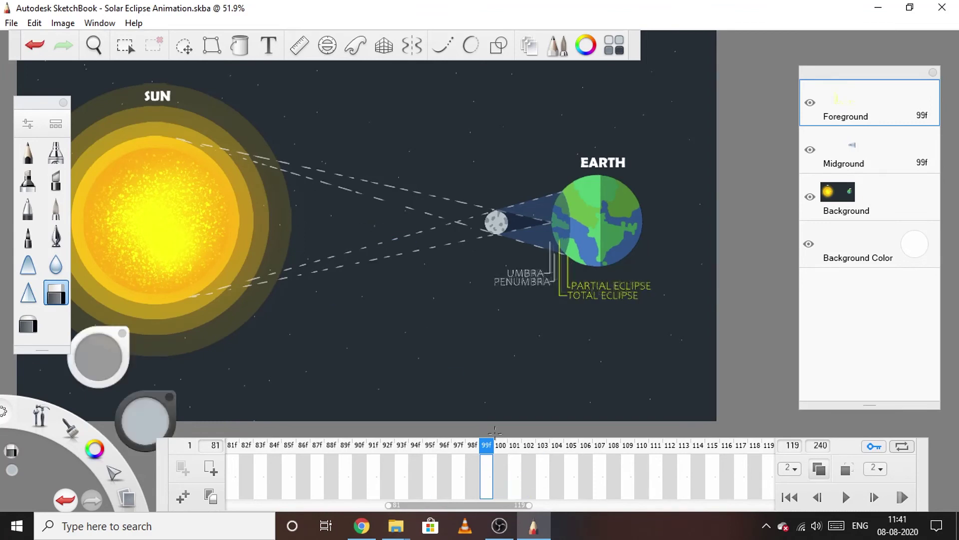
# Step: Reduce the leader lines and labels on Foreground frames 101, 103 and 105 in growing sizes, with frame 105 at about 71%
pyautogui.click(515, 465)
pyautogui.moveTo(388, 293); pyautogui.dragTo(324, 283)
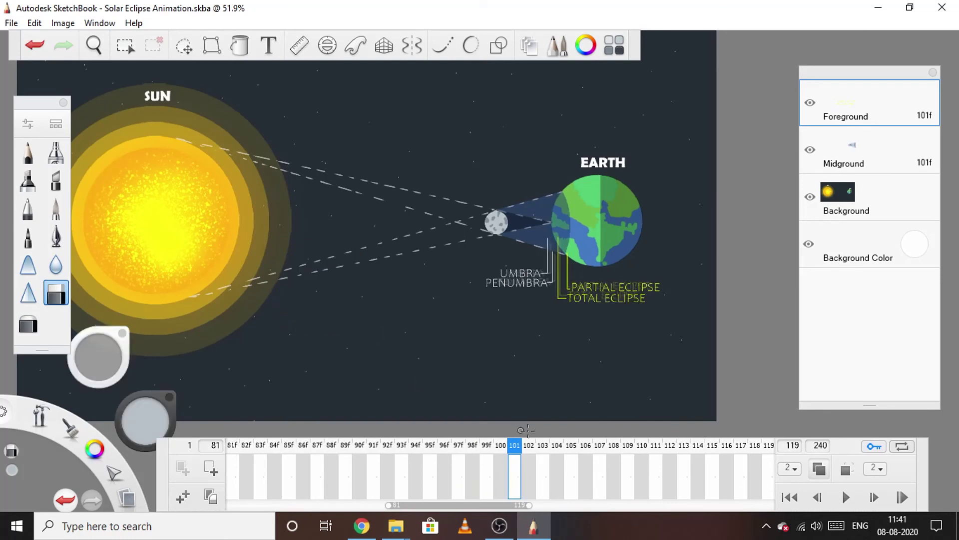
pyautogui.click(543, 457)
pyautogui.moveTo(385, 268); pyautogui.dragTo(293, 229)
pyautogui.click(574, 455)
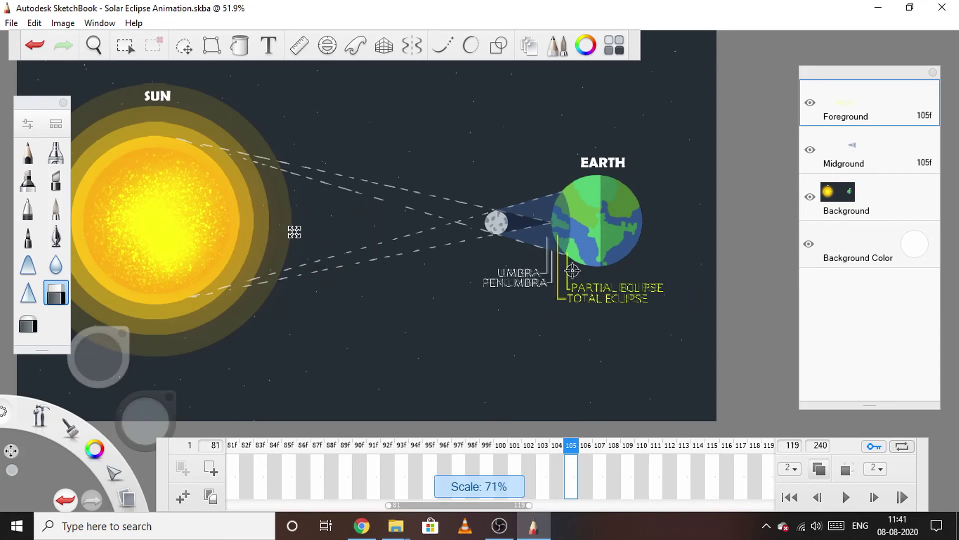
# Step: Continue the growth on Foreground frames 107, 109 and 111 by scaling the leader lines and labels down a little less each time
pyautogui.click(599, 455)
pyautogui.moveTo(391, 271); pyautogui.dragTo(331, 254)
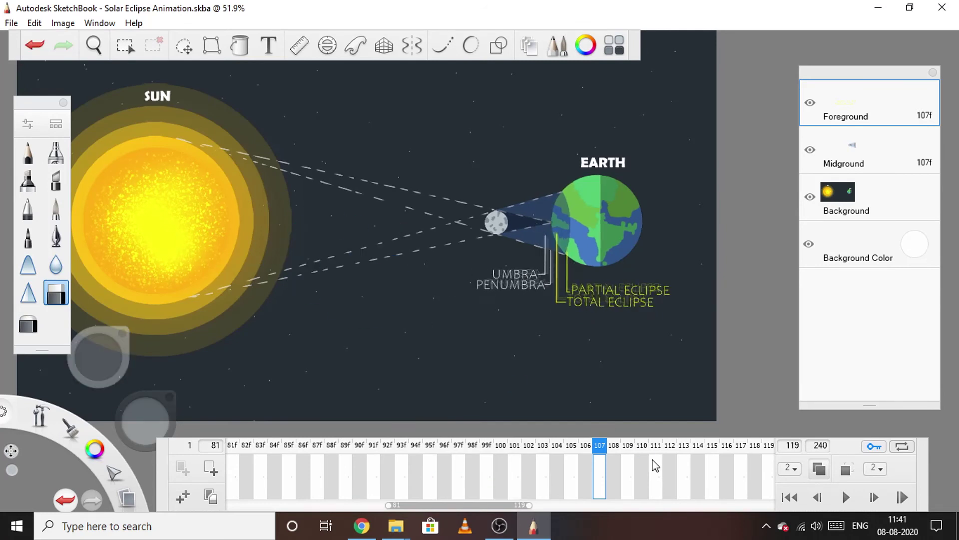
pyautogui.click(627, 458)
pyautogui.moveTo(392, 297); pyautogui.dragTo(309, 297)
pyautogui.click(656, 458)
# Step: Scale the labels and leader lines on Foreground frames 113, 115 and 117 to just under full size, increasing toward frame 119
pyautogui.click(690, 451)
pyautogui.moveTo(393, 306)
pyautogui.mouseDown()
pyautogui.moveTo(368, 307)
pyautogui.moveTo(381, 317)
pyautogui.mouseUp()
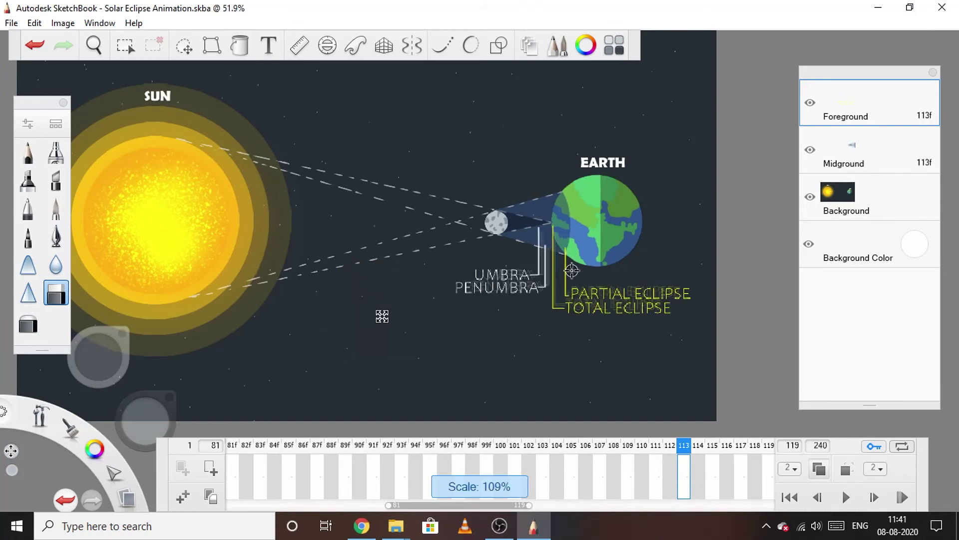
pyautogui.click(713, 446)
pyautogui.moveTo(396, 301); pyautogui.dragTo(382, 307)
pyautogui.click(741, 446)
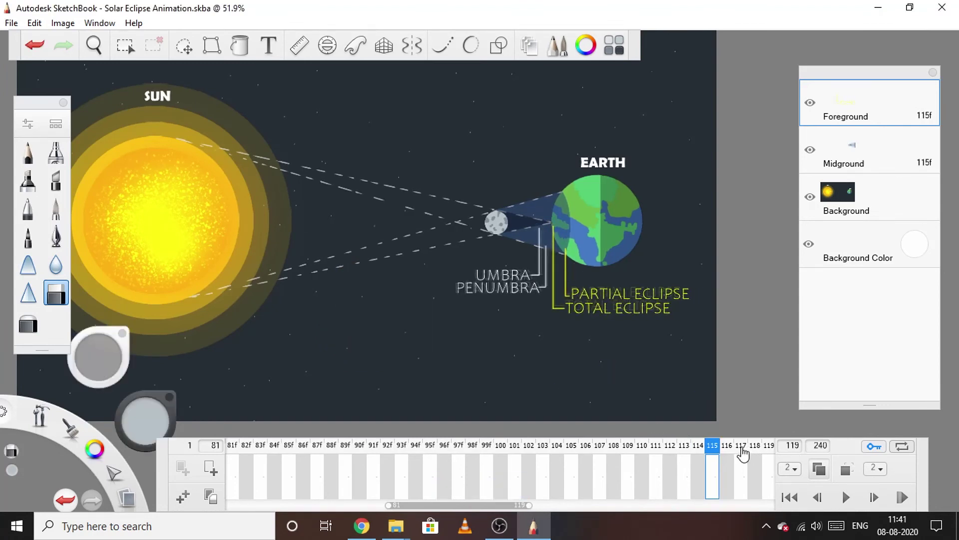
pyautogui.click(433, 331)
pyautogui.moveTo(427, 327); pyautogui.dragTo(419, 318)
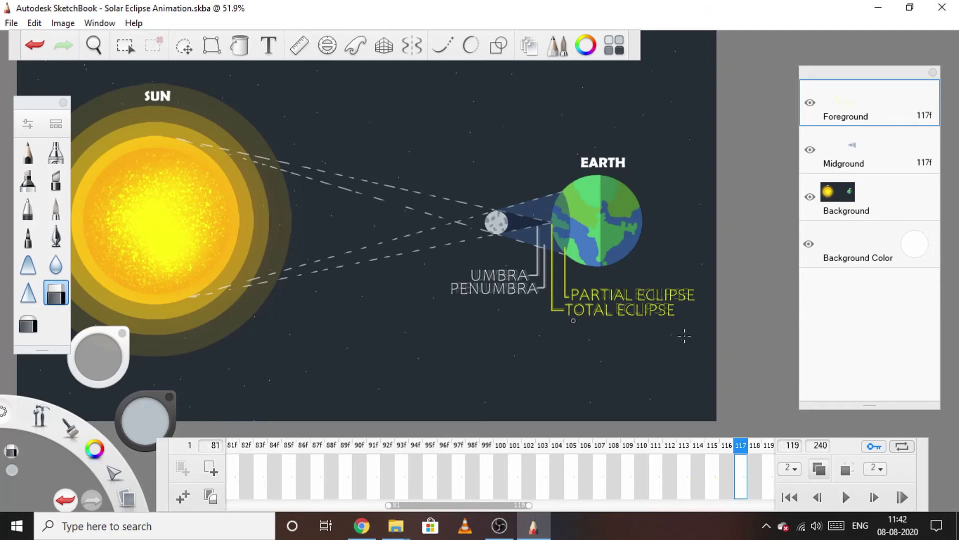
# Step: Go to frame 119 and play back the animation to check how the labels grow
pyautogui.click(768, 452)
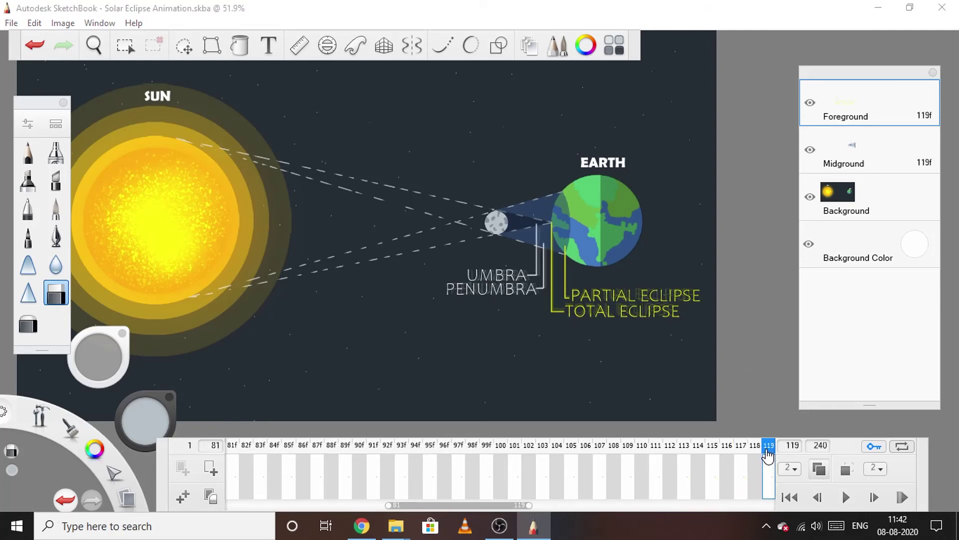
pyautogui.click(853, 502)
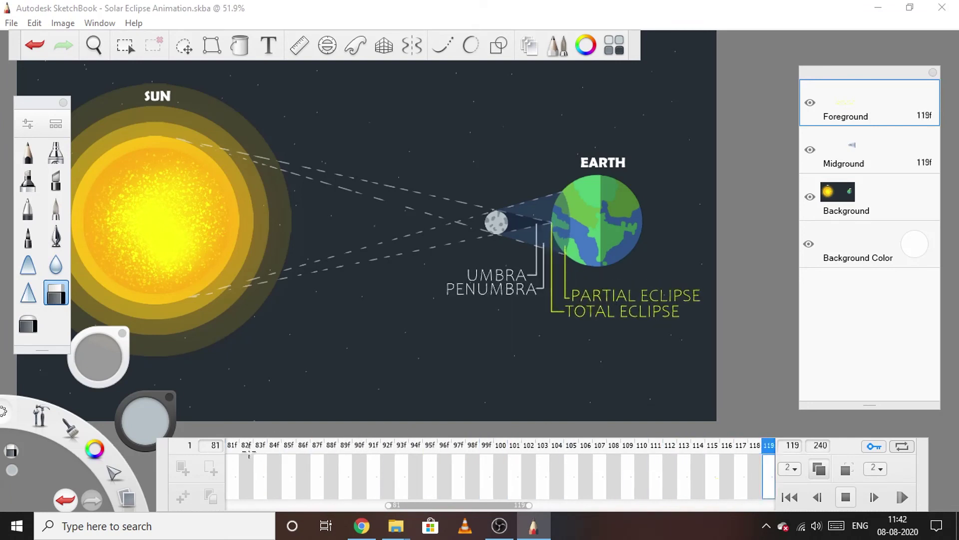
pyautogui.press('space')
# Step: Step through Foreground frames 85 to 103 and enlarge the leader lines and labels slightly on frame 103
pyautogui.moveTo(292, 459); pyautogui.dragTo(542, 460)
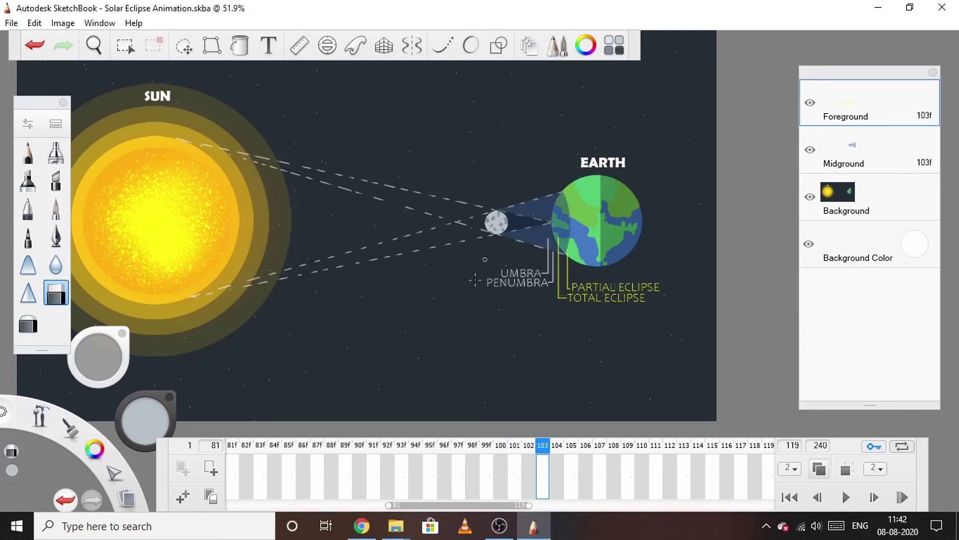
pyautogui.press('space')
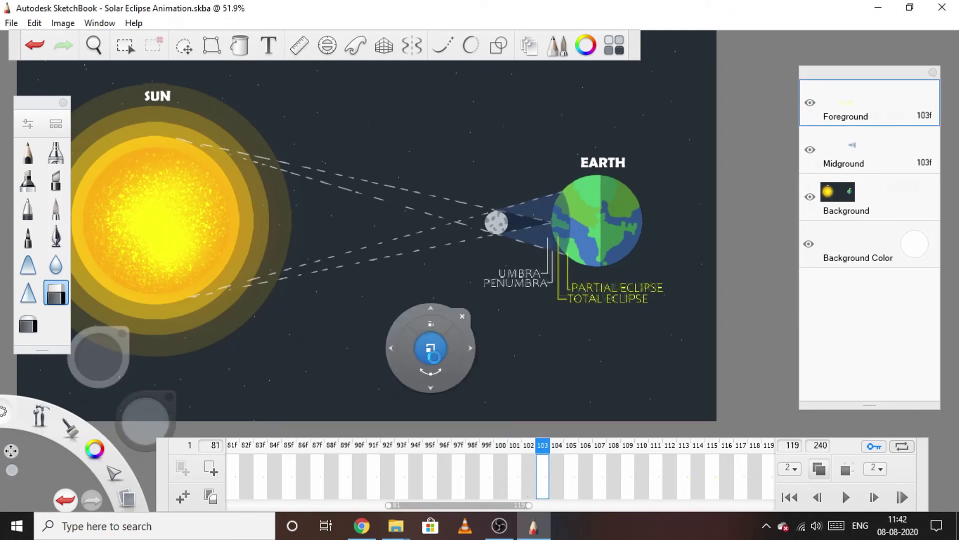
# Step: Select the leader lines and labels on Foreground frame 115 and rescale them to about 91%
pyautogui.moveTo(548, 452); pyautogui.dragTo(712, 448)
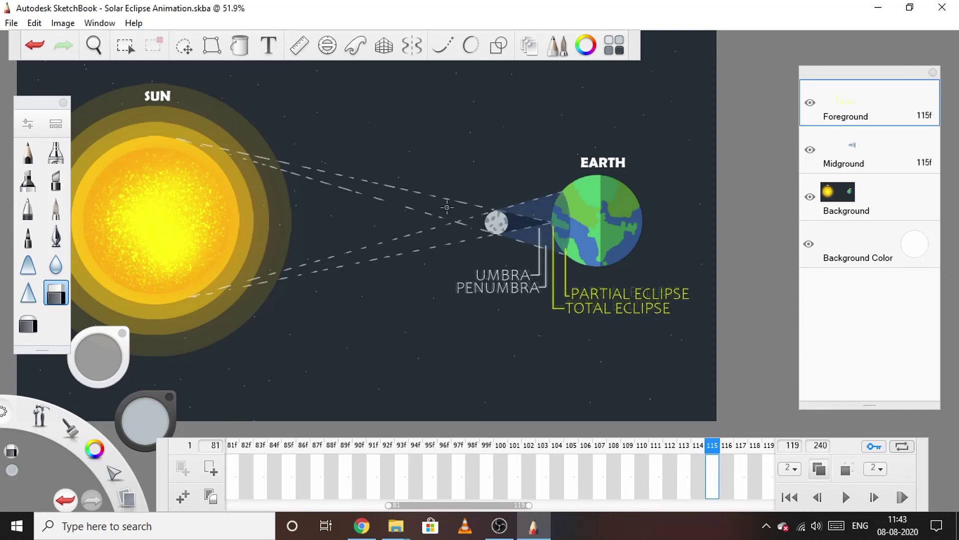
pyautogui.click(125, 45)
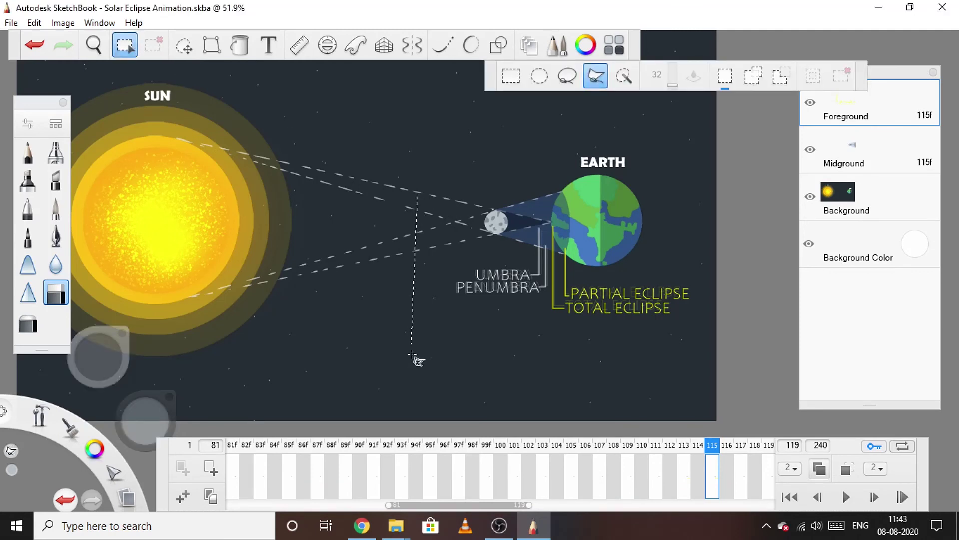
pyautogui.press('Escape')
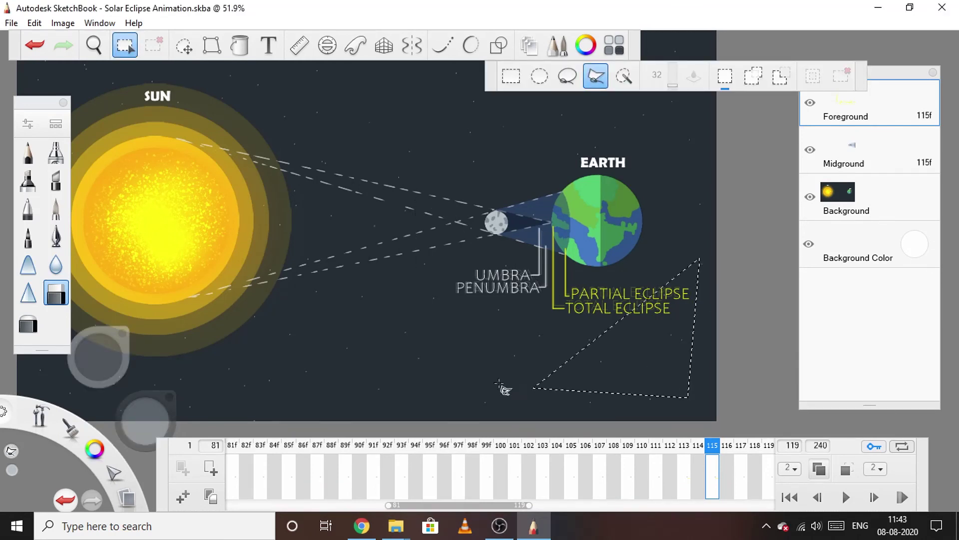
pyautogui.doubleClick(701, 258)
pyautogui.hotkey('ctrl', 'd')
pyautogui.press('v')
pyautogui.moveTo(598, 363); pyautogui.dragTo(579, 355)
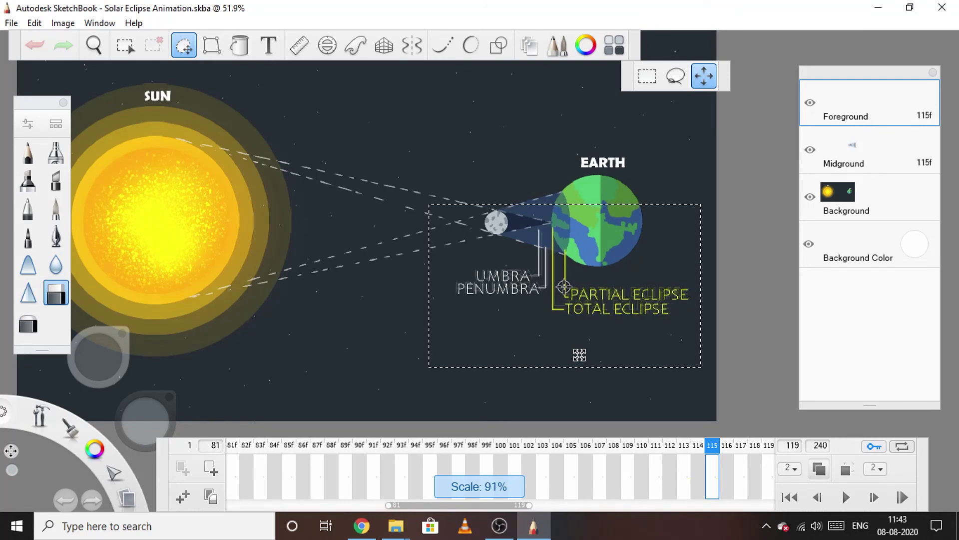
pyautogui.moveTo(580, 355); pyautogui.dragTo(579, 355)
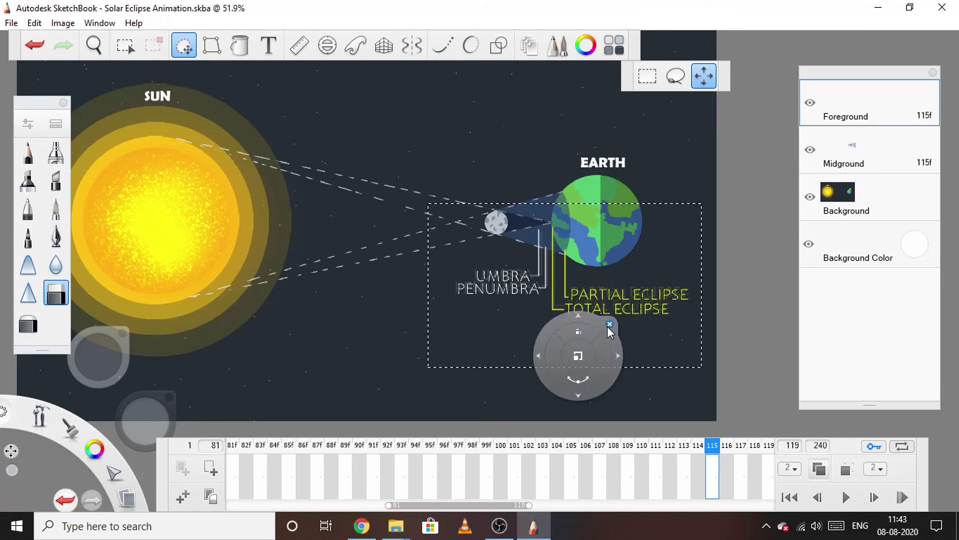
pyautogui.click(609, 325)
# Step: Enclose the leader lines and labels on Foreground frame 117 in a rectangular selection and clear them from the frame
pyautogui.moveTo(684, 457); pyautogui.dragTo(742, 445)
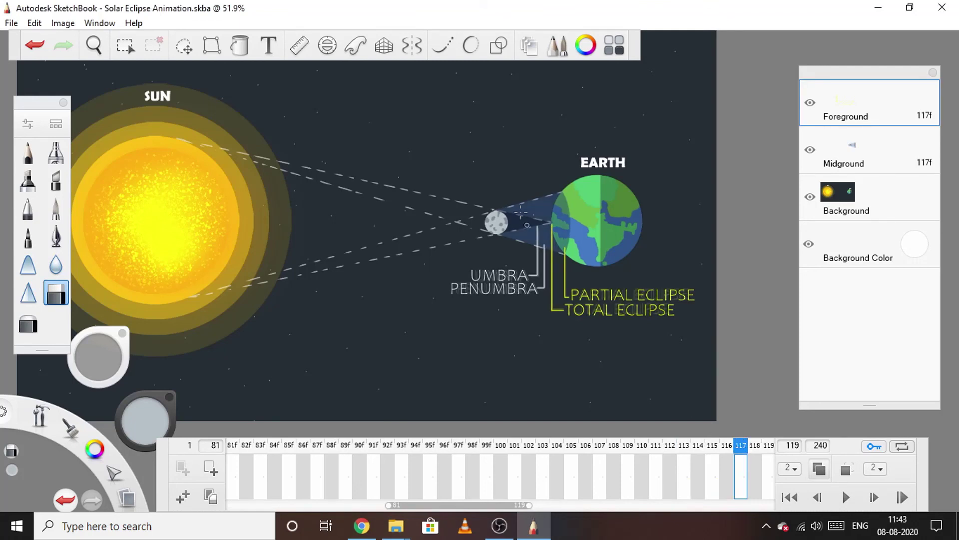
pyautogui.click(125, 44)
pyautogui.click(512, 75)
pyautogui.moveTo(387, 157); pyautogui.dragTo(709, 424)
# Step: Play the animation again to check the corrected label growth, and stop the playback
pyautogui.click(846, 497)
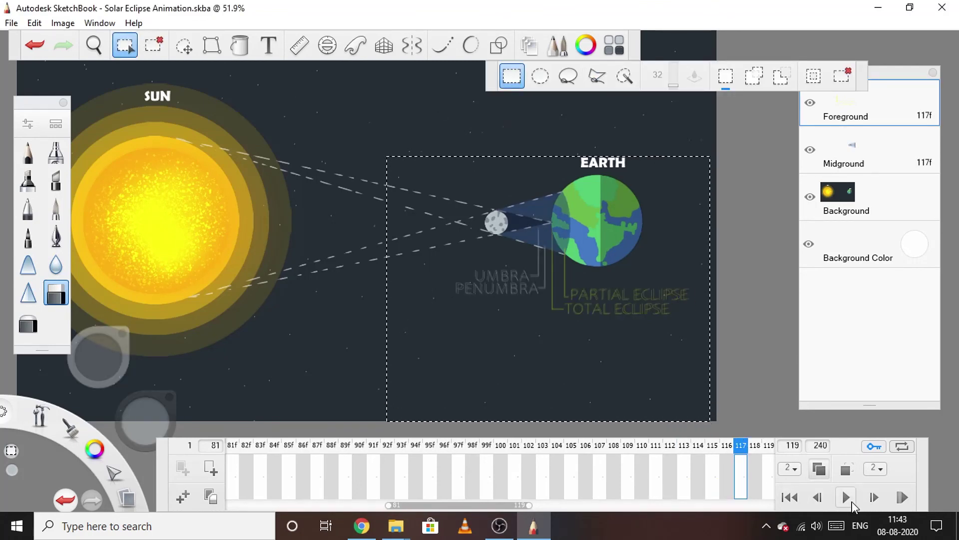
pyautogui.click(677, 502)
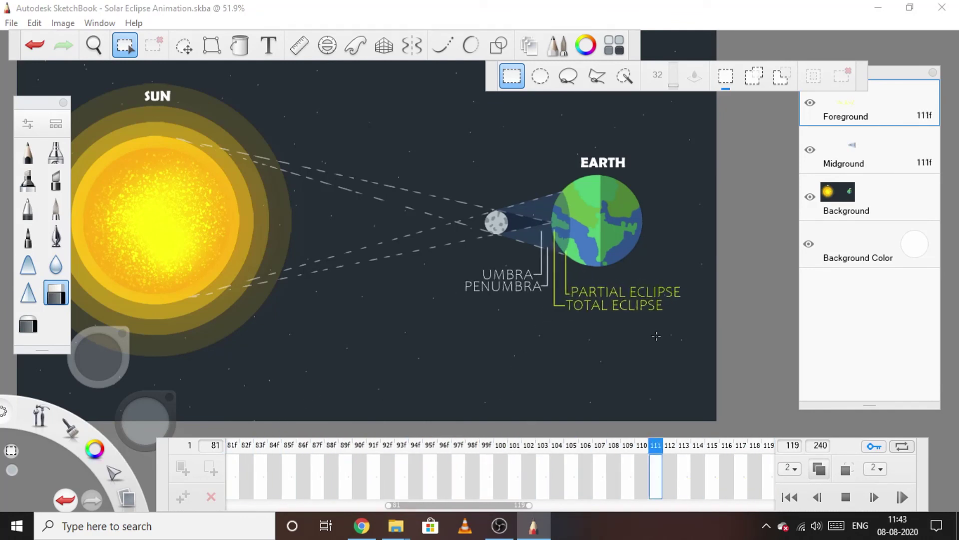
pyautogui.press('space')
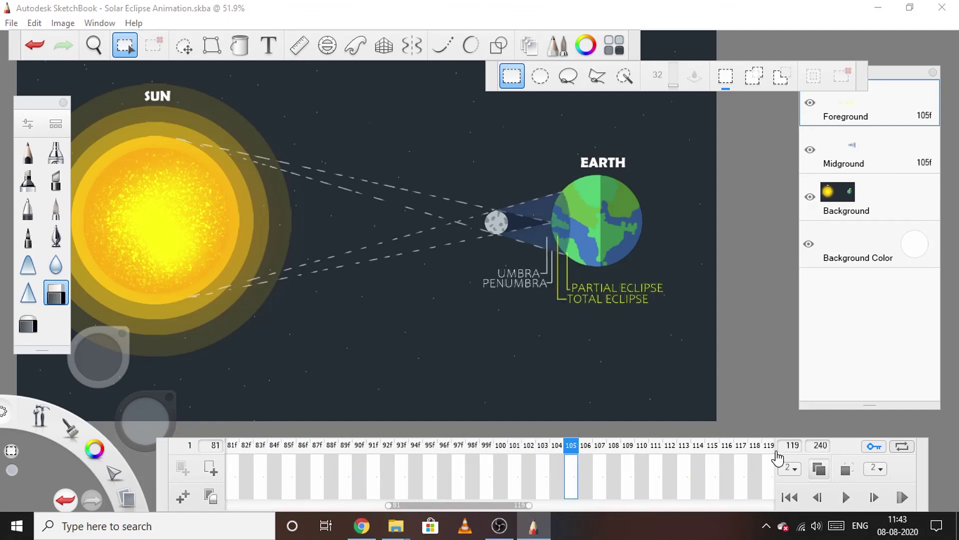
# Step: Enclose the full-size leader lines and labels on Foreground frame 119 in a rectangular selection and bring timeline frames 119–157 into range
pyautogui.click(769, 445)
pyautogui.scroll(-1, 494, 207)
pyautogui.scroll(1, 493, 207)
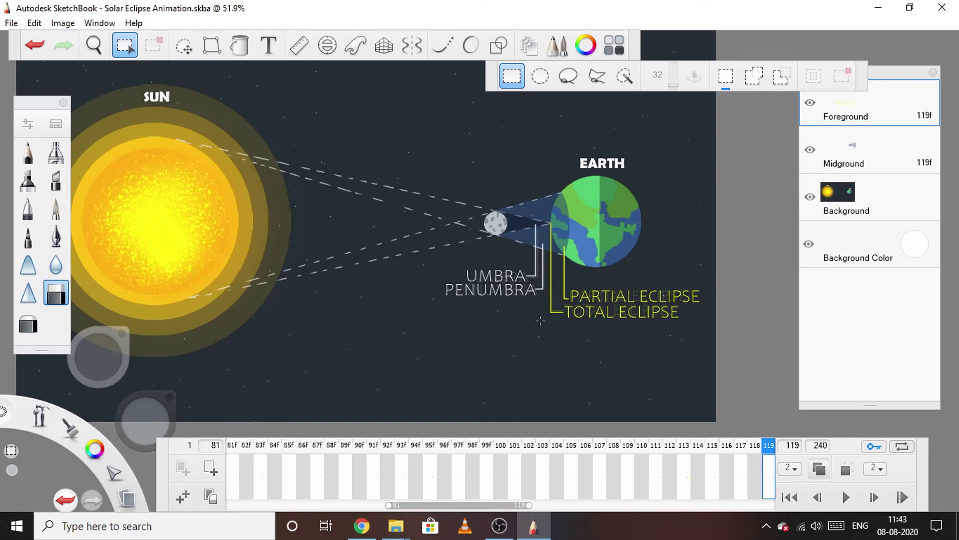
pyautogui.scroll(-1, 548, 263)
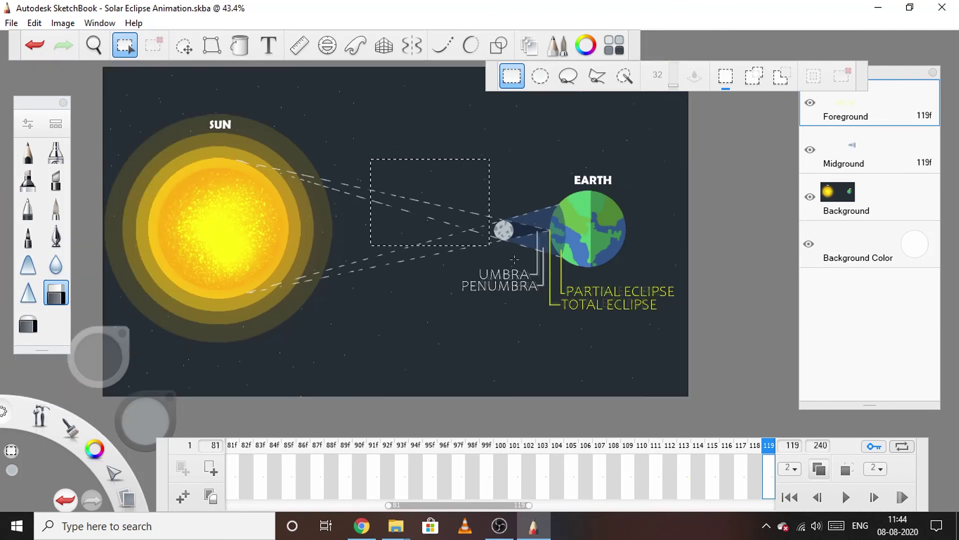
pyautogui.moveTo(515, 505); pyautogui.dragTo(583, 508)
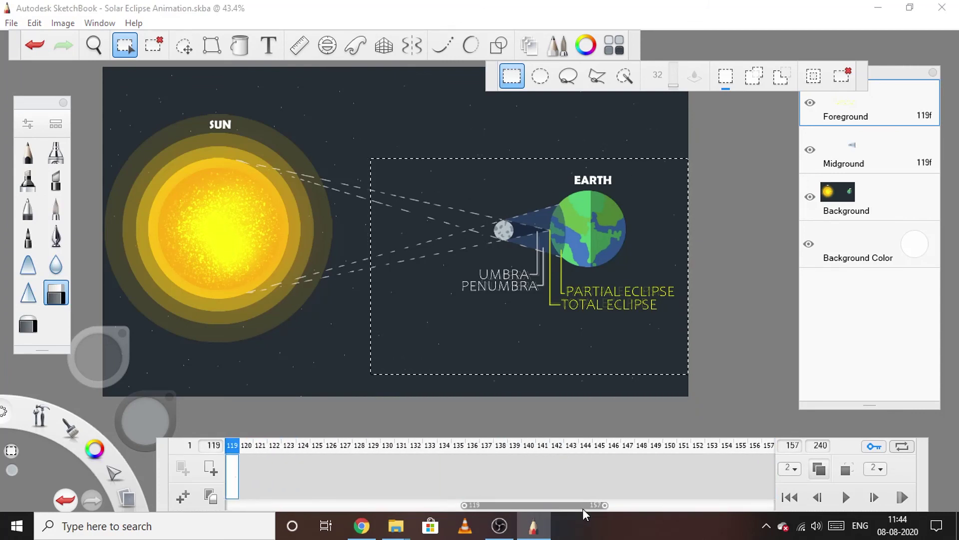
# Step: Paste the copied leader lines and labels into Foreground frame 121 at their original position and size
pyautogui.click(260, 446)
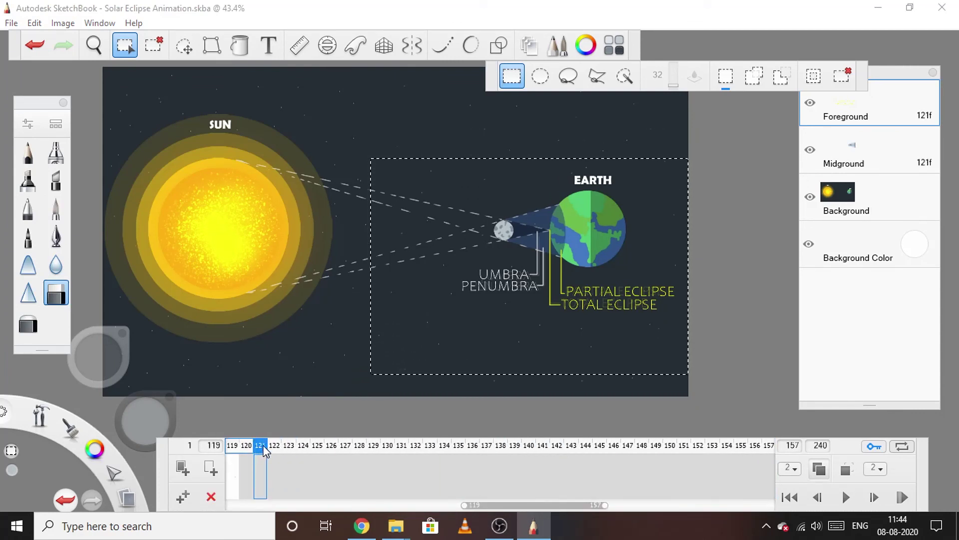
pyautogui.press('Delete')
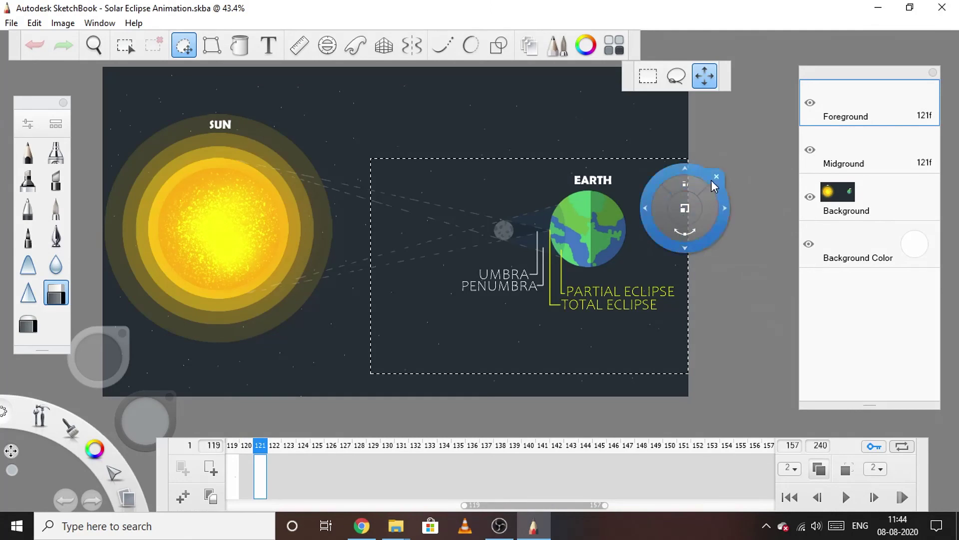
pyautogui.click(331, 395)
# Step: Copy the moon, shadow and dashed light rays from Midground frame 119 with a rectangular selection and paste them into Midground frame 121
pyautogui.click(236, 464)
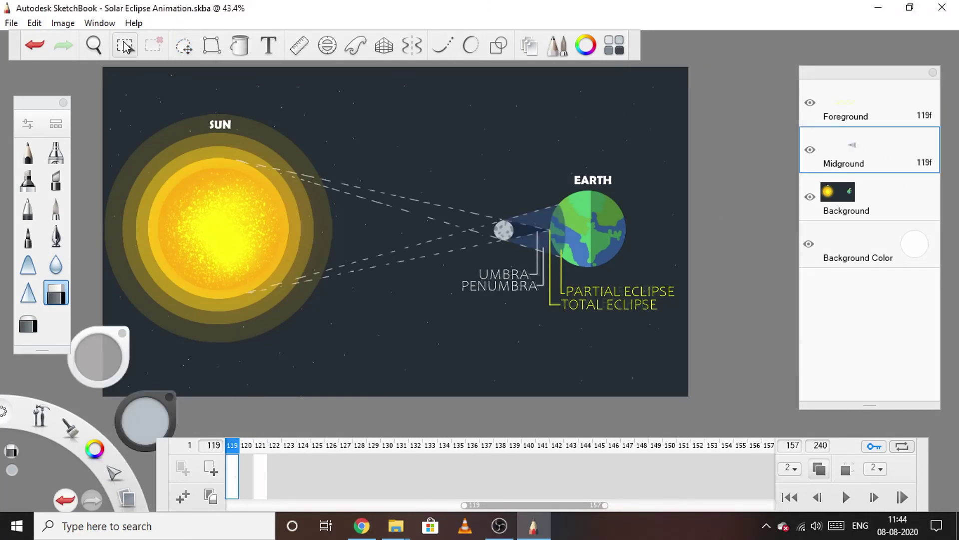
pyautogui.click(125, 46)
pyautogui.moveTo(150, 80); pyautogui.dragTo(673, 387)
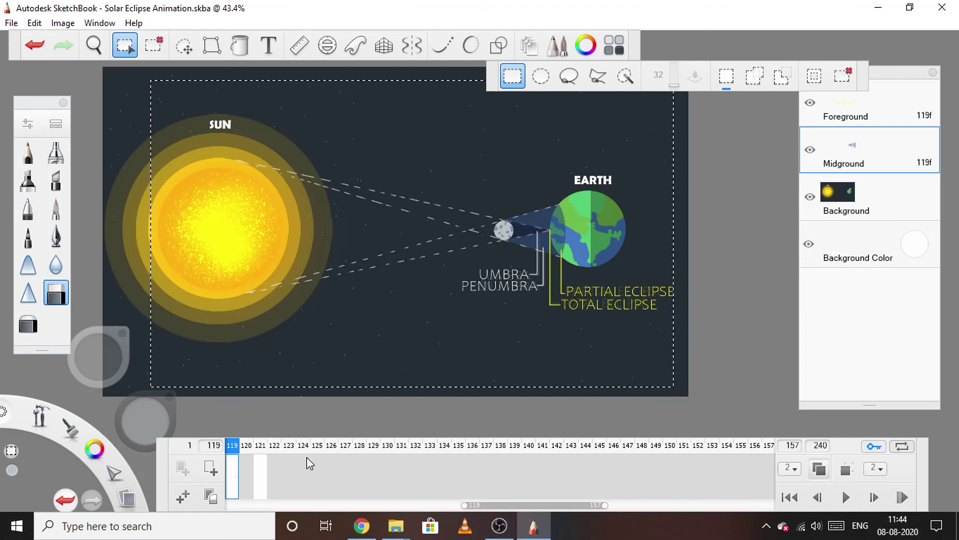
pyautogui.click(260, 464)
pyautogui.press('v')
pyautogui.click(636, 212)
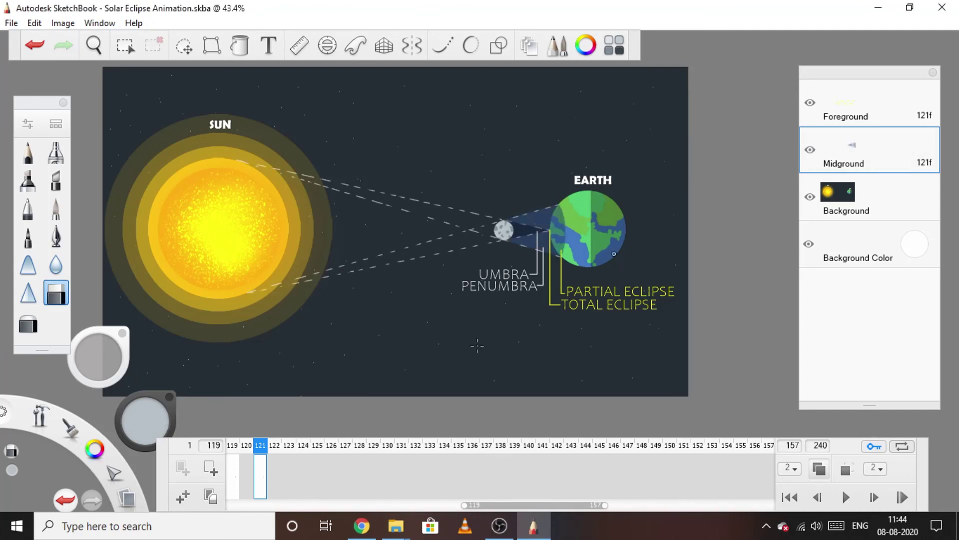
# Step: Copy the leader lines and labels from Foreground frame 119 with a rectangular selection and paste them into Midground frame 121
pyautogui.click(233, 462)
pyautogui.click(849, 125)
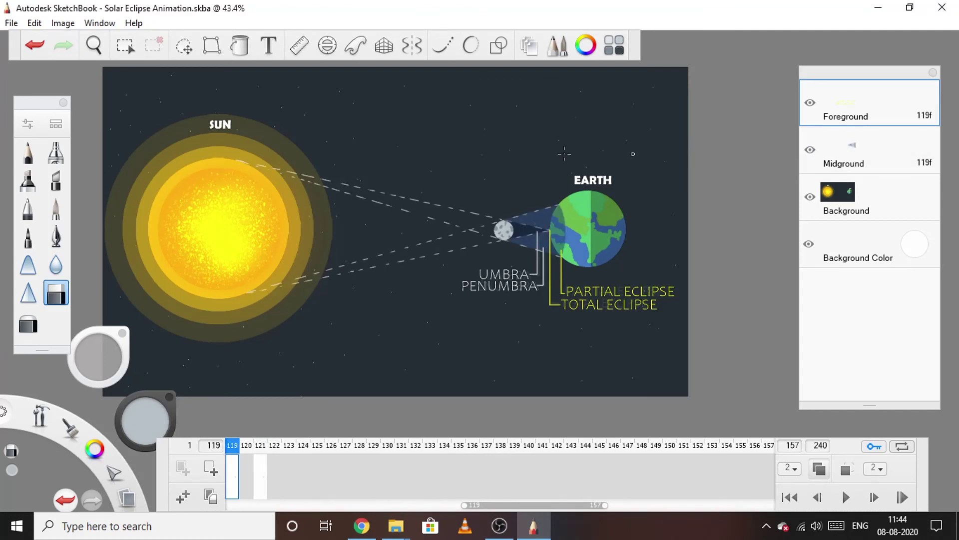
pyautogui.click(125, 45)
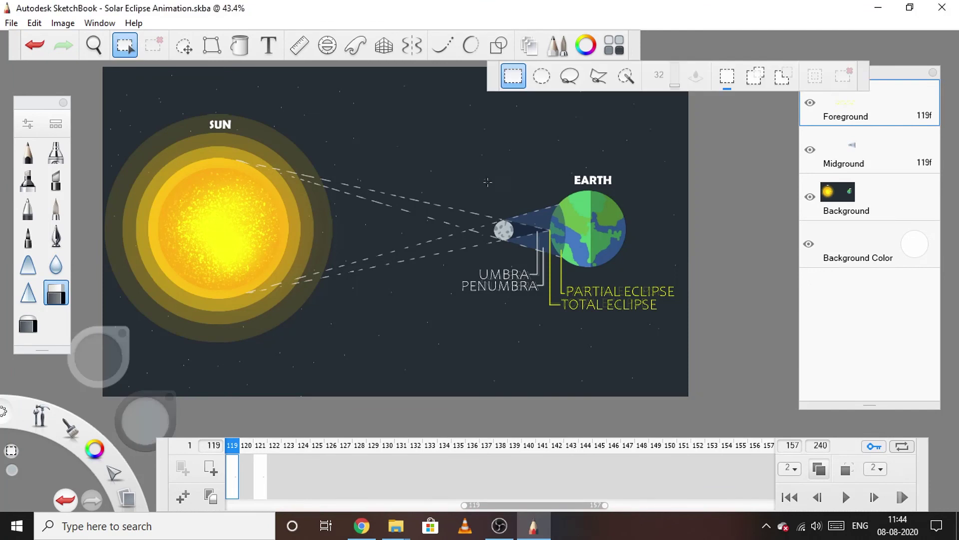
pyautogui.moveTo(431, 175); pyautogui.dragTo(684, 358)
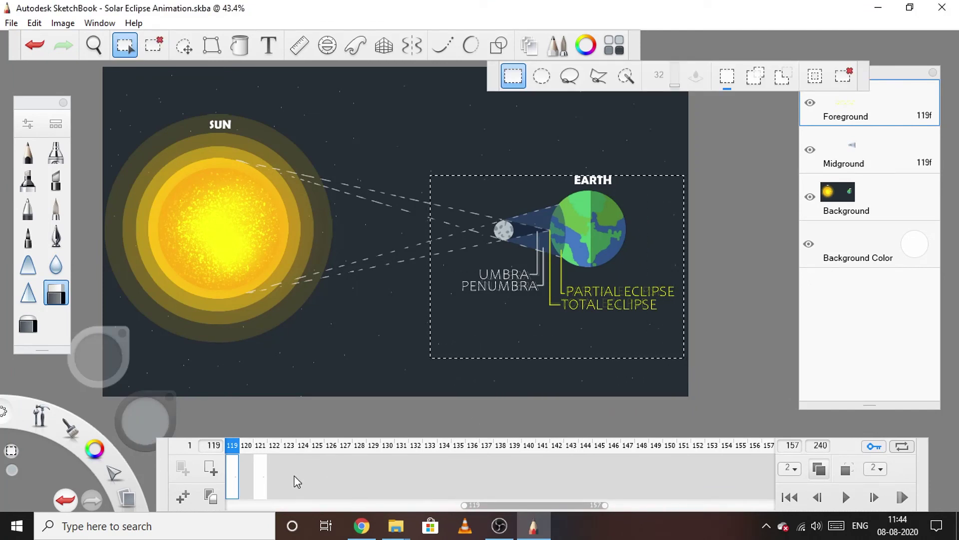
pyautogui.click(259, 457)
pyautogui.click(857, 148)
pyautogui.press('v')
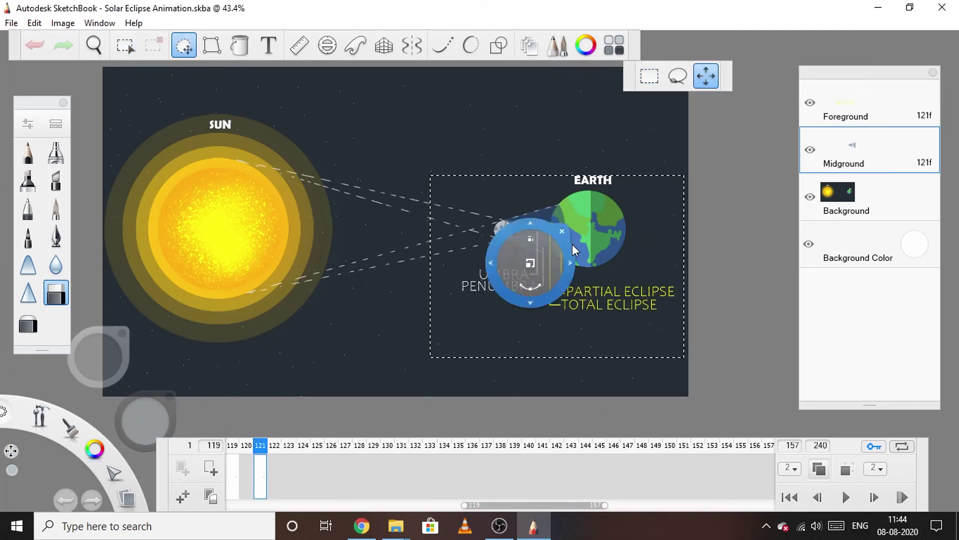
# Step: Toggle the Midground layer's visibility on frame 121 to check its contents, show it again, and bring timeline frames 121–159 into range
pyautogui.click(809, 151)
pyautogui.click(809, 151)
pyautogui.click(810, 150)
pyautogui.click(813, 152)
pyautogui.click(814, 152)
pyautogui.click(816, 153)
pyautogui.click(817, 153)
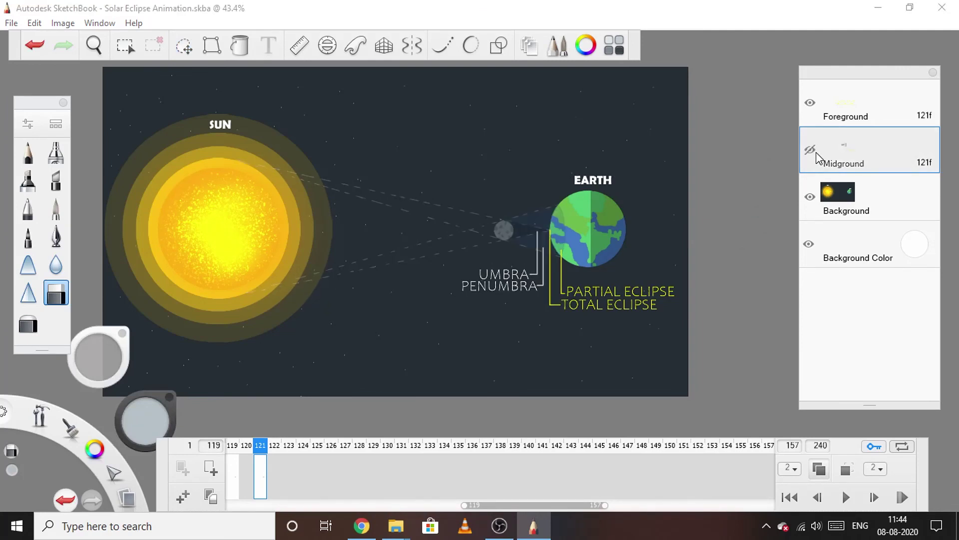
pyautogui.click(817, 154)
pyautogui.click(811, 151)
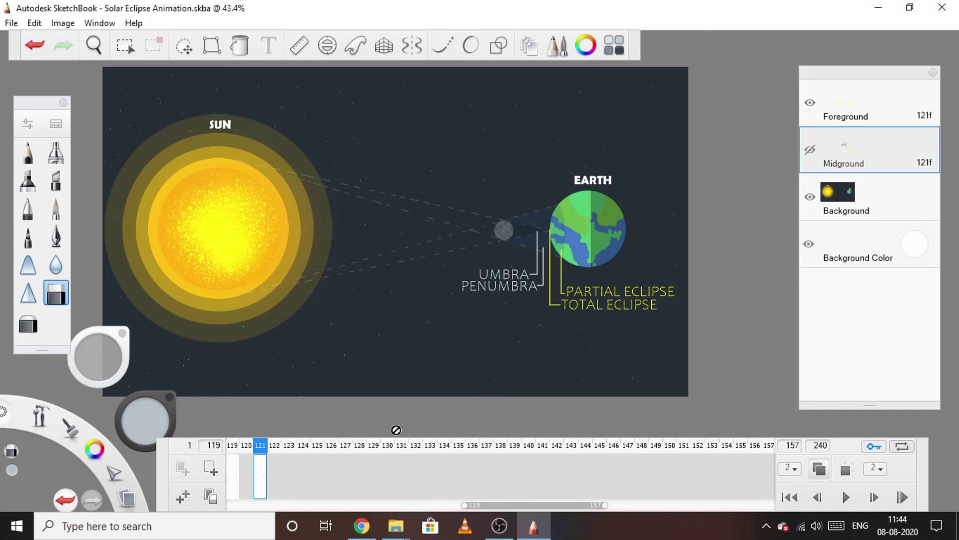
pyautogui.moveTo(496, 502); pyautogui.dragTo(501, 503)
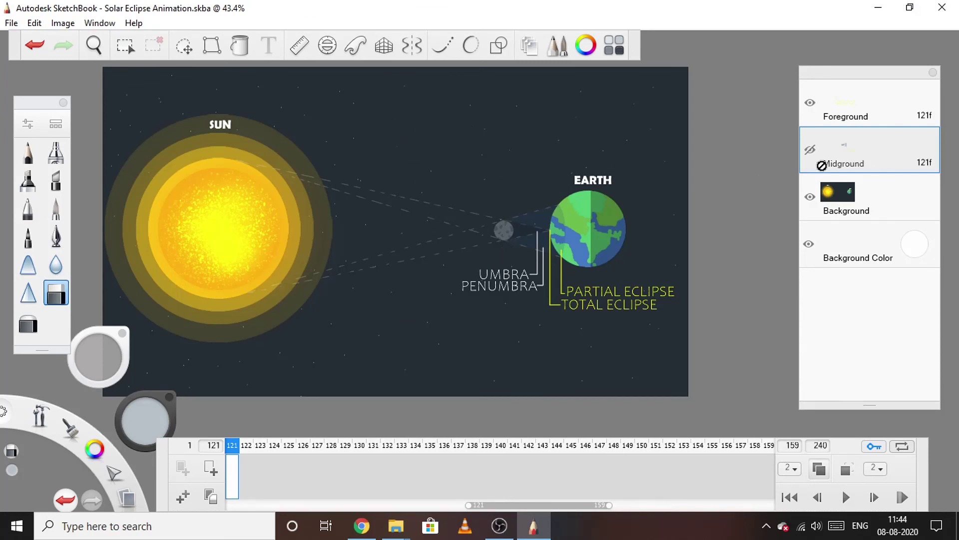
pyautogui.click(810, 150)
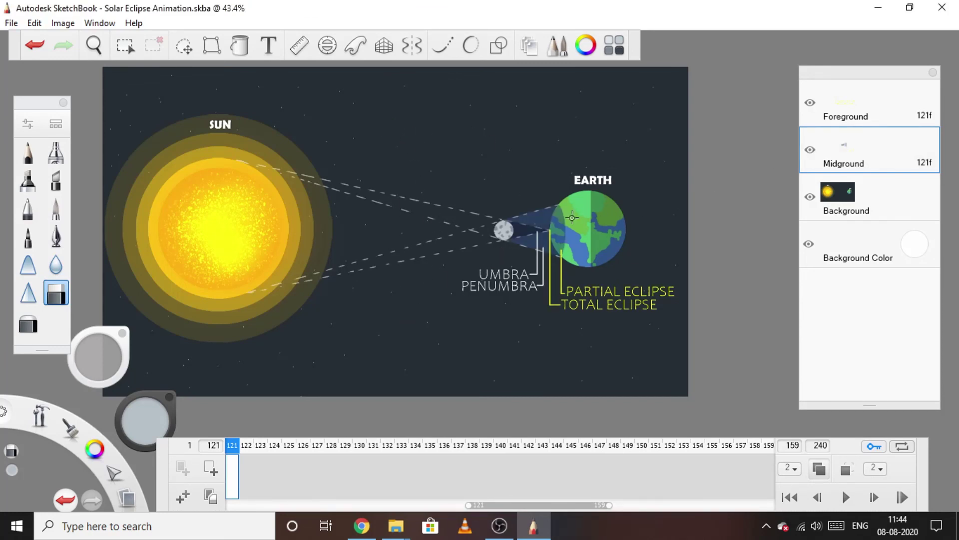